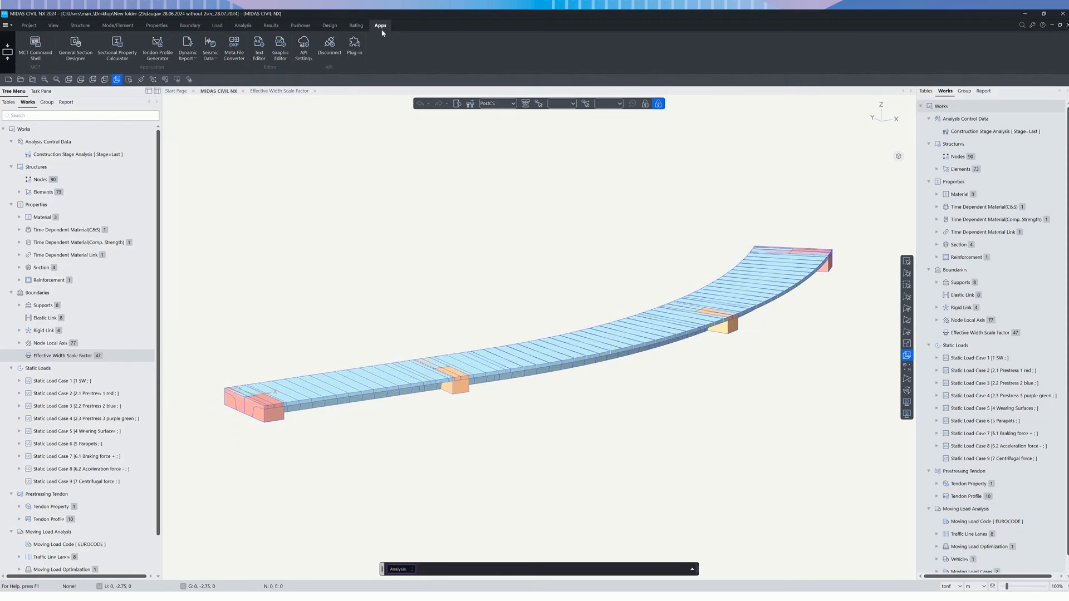
View the bridge in plan and in isometric view, and run the Alignment Generator plug-in.
click(81, 80)
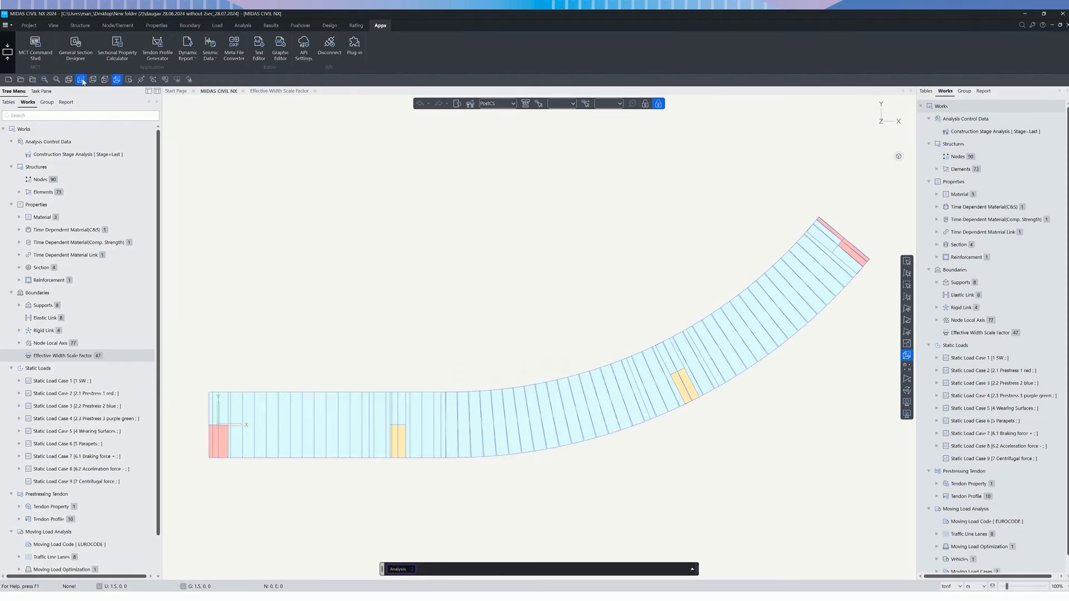
click(69, 81)
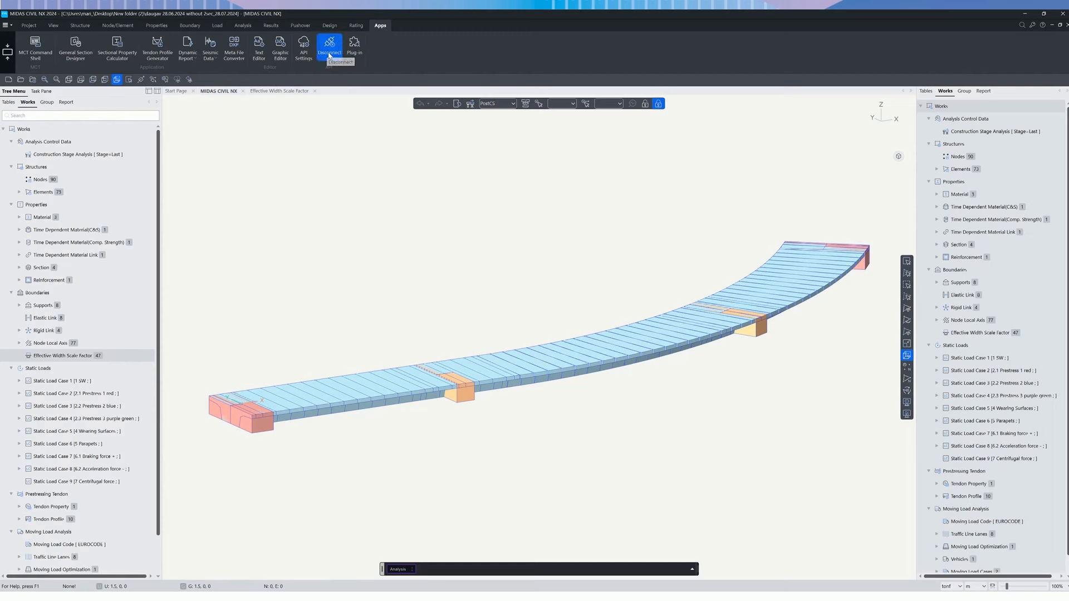
click(355, 48)
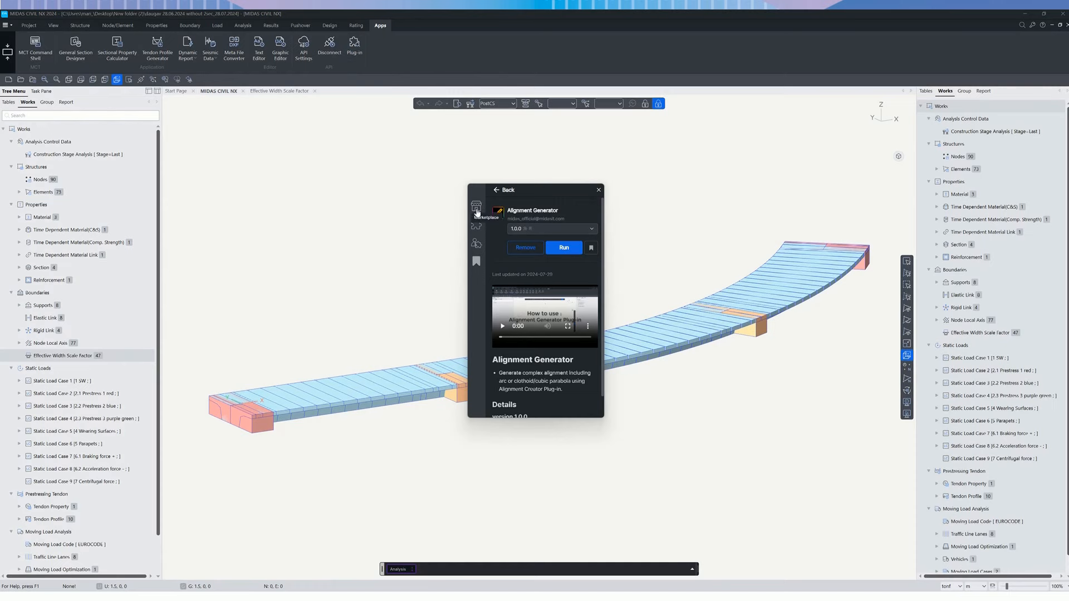
click(569, 251)
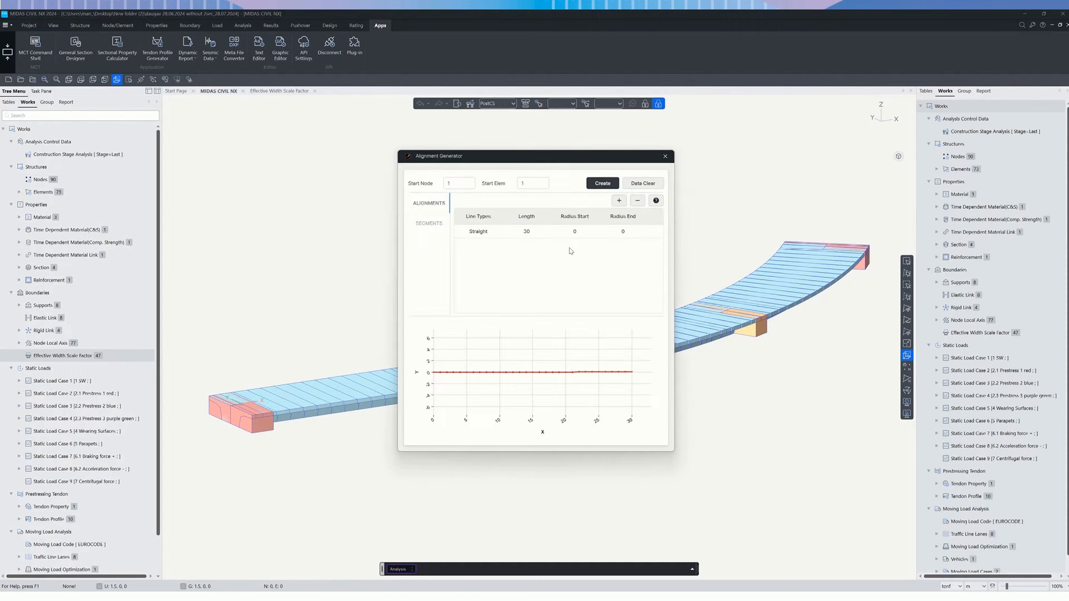
Add one alignment row and three segment rows, try creating the alignment, and close the plug-in.
click(619, 202)
click(430, 224)
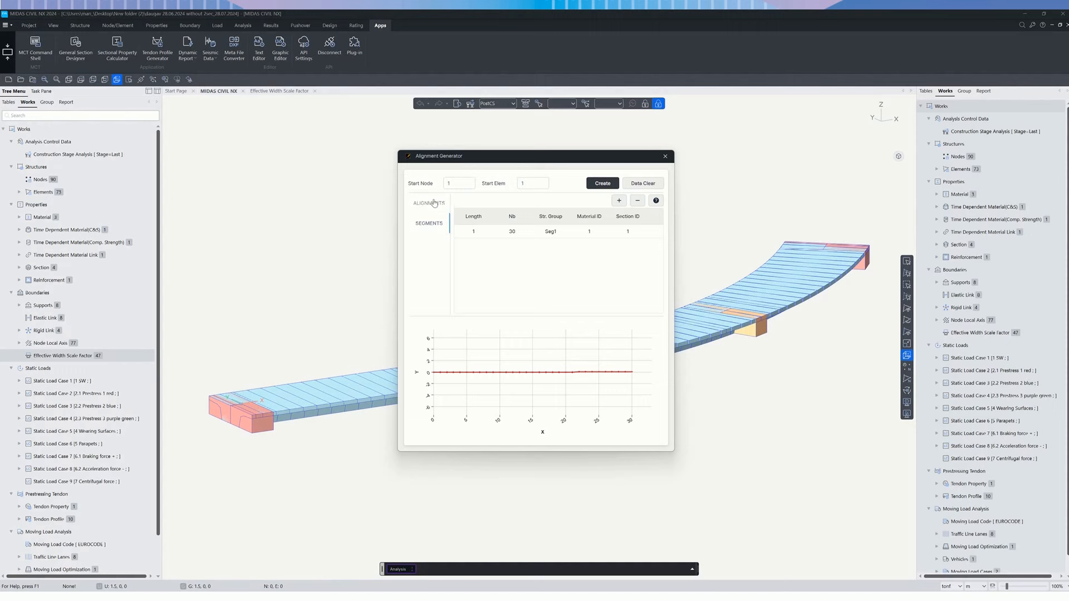
click(619, 201)
click(619, 201)
click(618, 201)
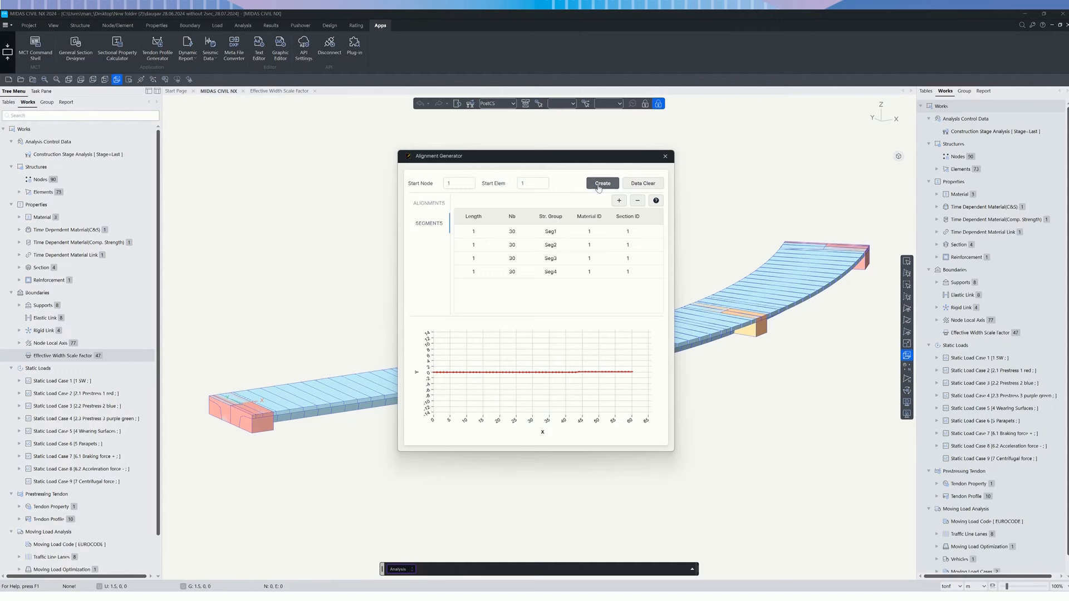
click(598, 188)
click(665, 157)
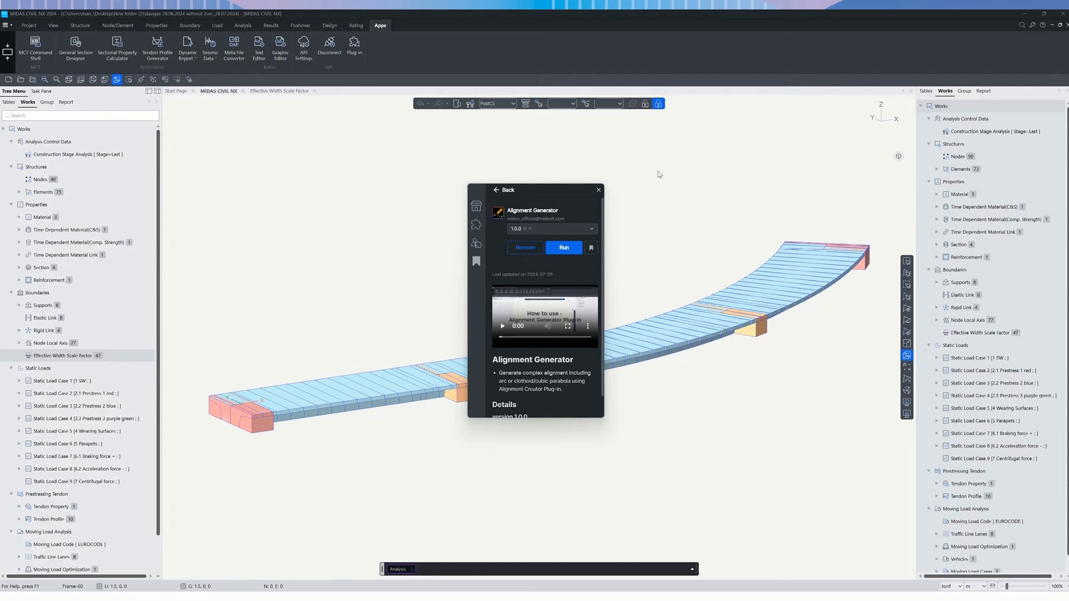
click(599, 190)
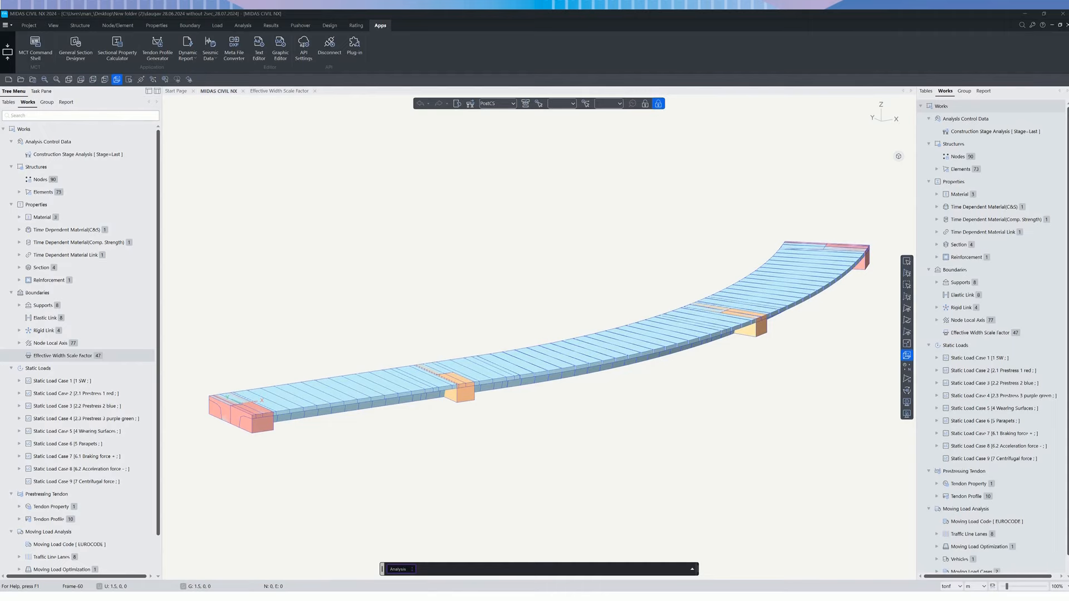
Consult the section scale factor slide in PowerPoint, return to MIDAS CIVIL NX and open the Effective Width Scale Factor table.
key(alt+Tab)
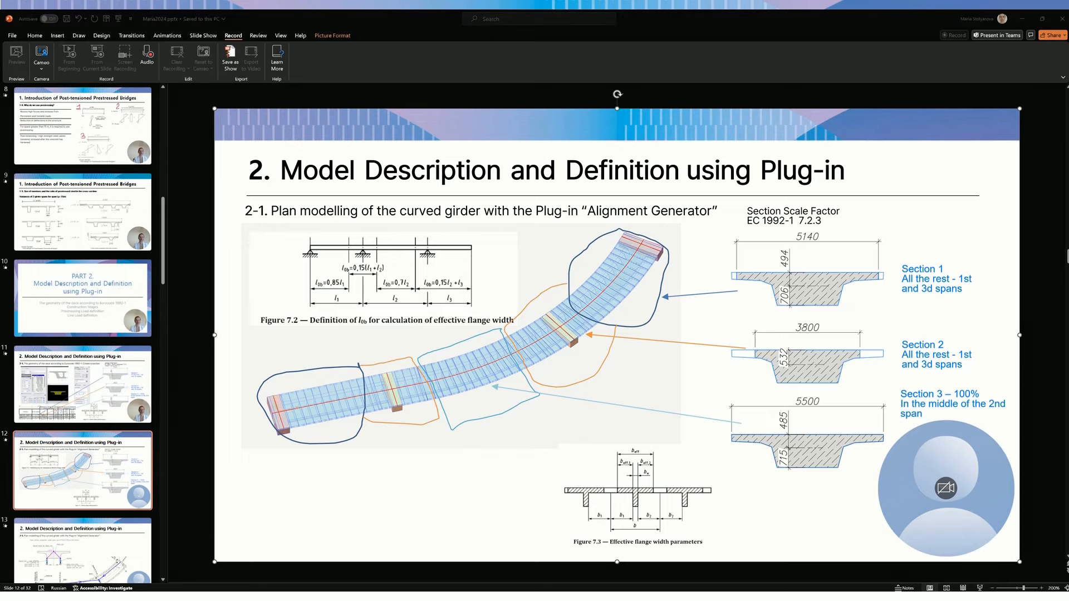
key(alt+Tab)
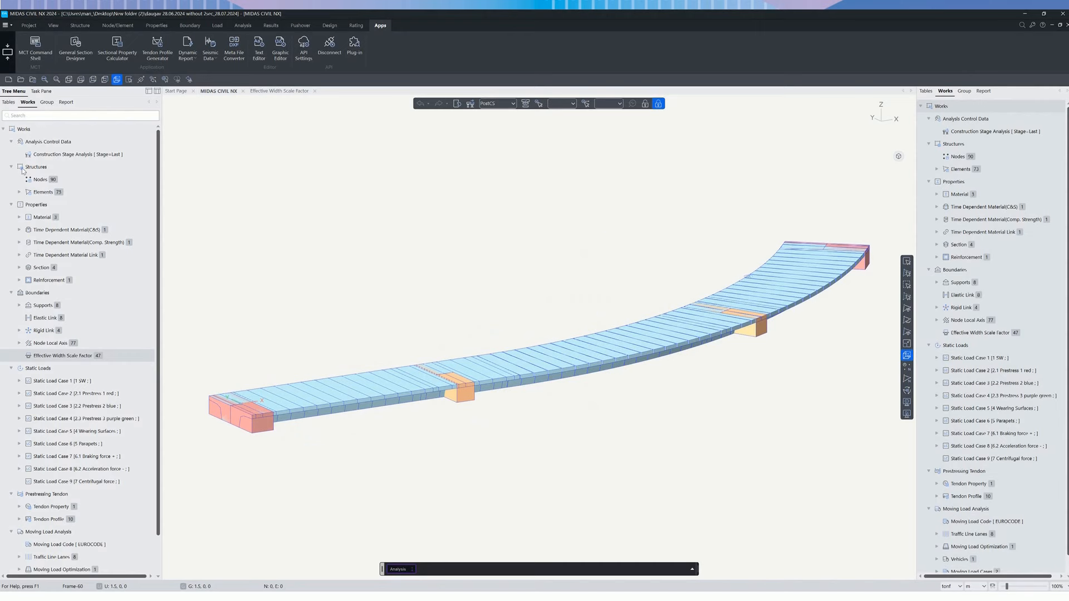
right_click(68, 356)
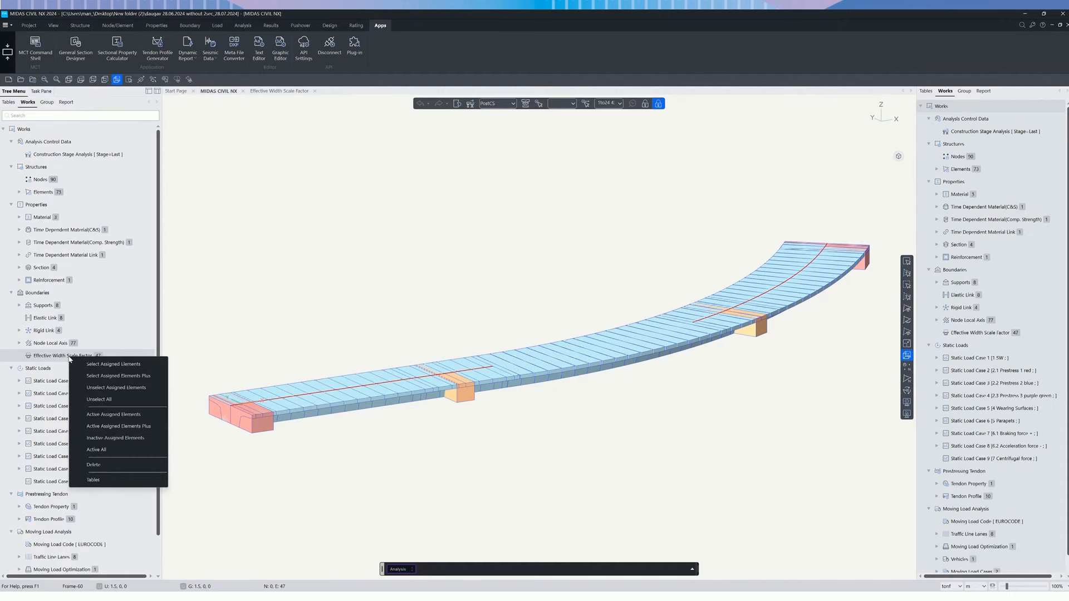
click(120, 482)
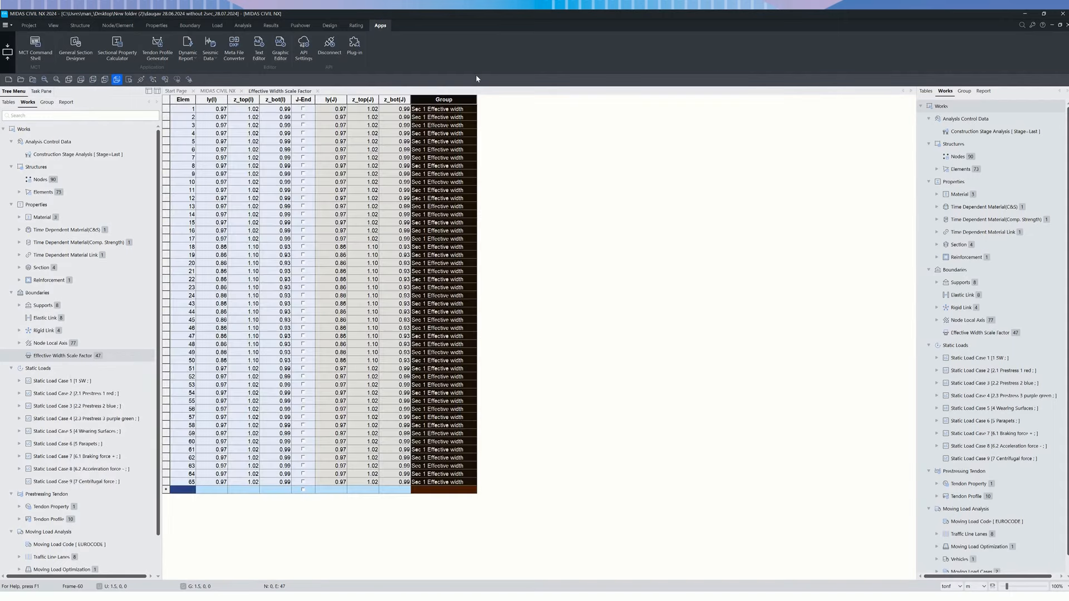
Examine the Iy(I), z_top(I), z_bot(I) and Group columns of the Effective Width Scale Factor table.
click(212, 99)
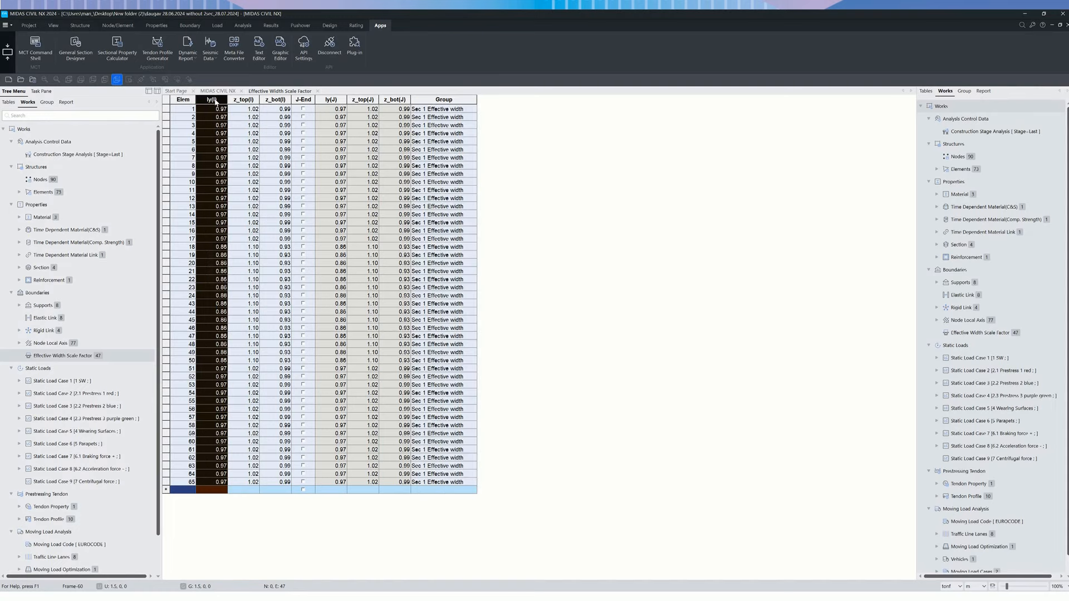
click(244, 99)
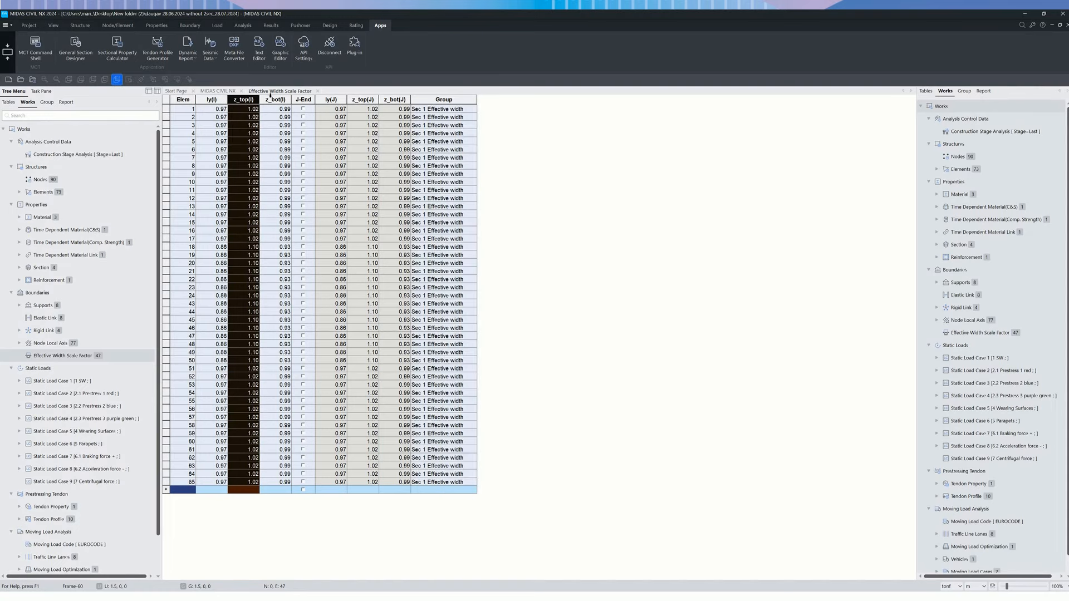
click(271, 100)
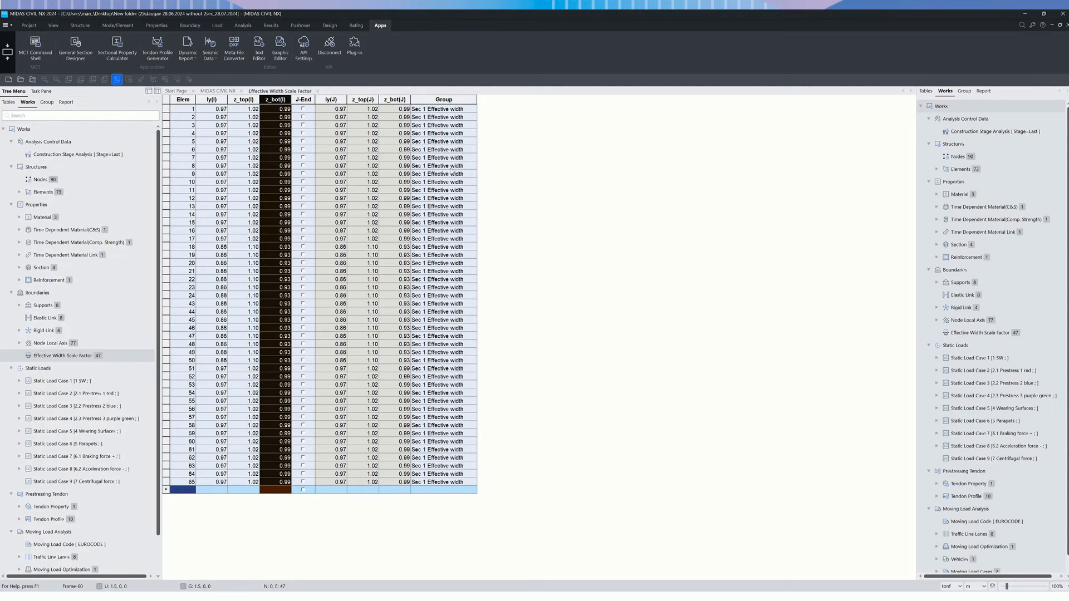
click(455, 98)
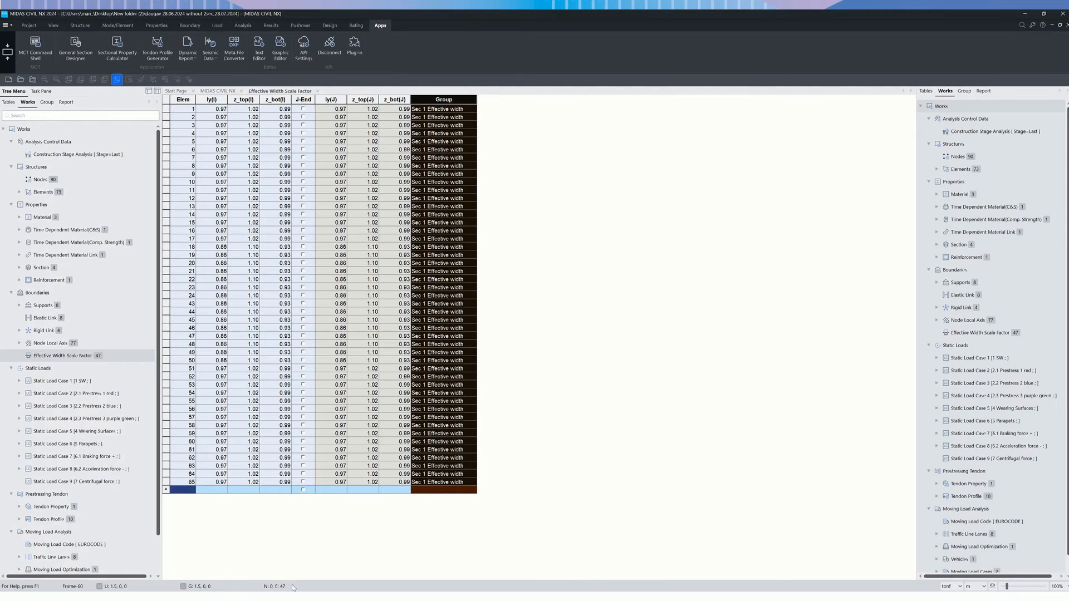
Return to the model view and find the "Sec 1 Effective width" boundary group among the model's groups.
click(218, 91)
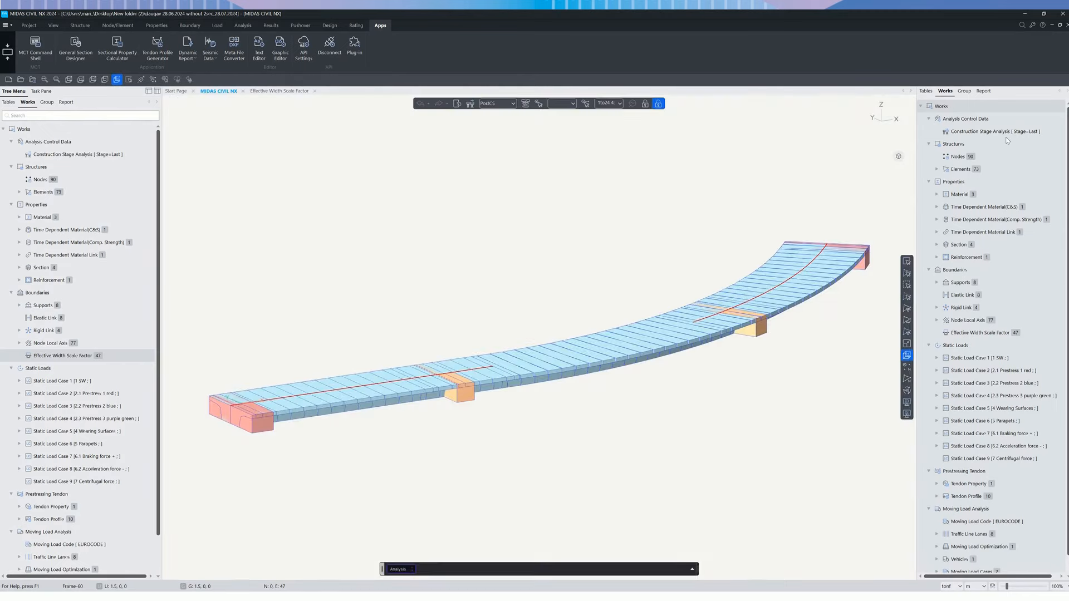
click(971, 91)
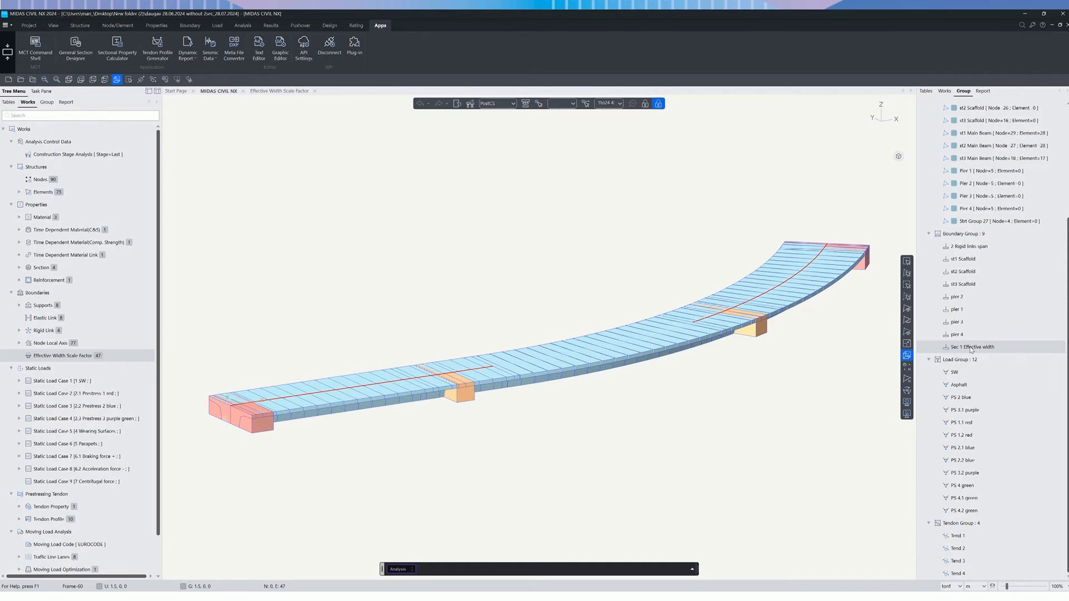
click(759, 481)
double_click(982, 349)
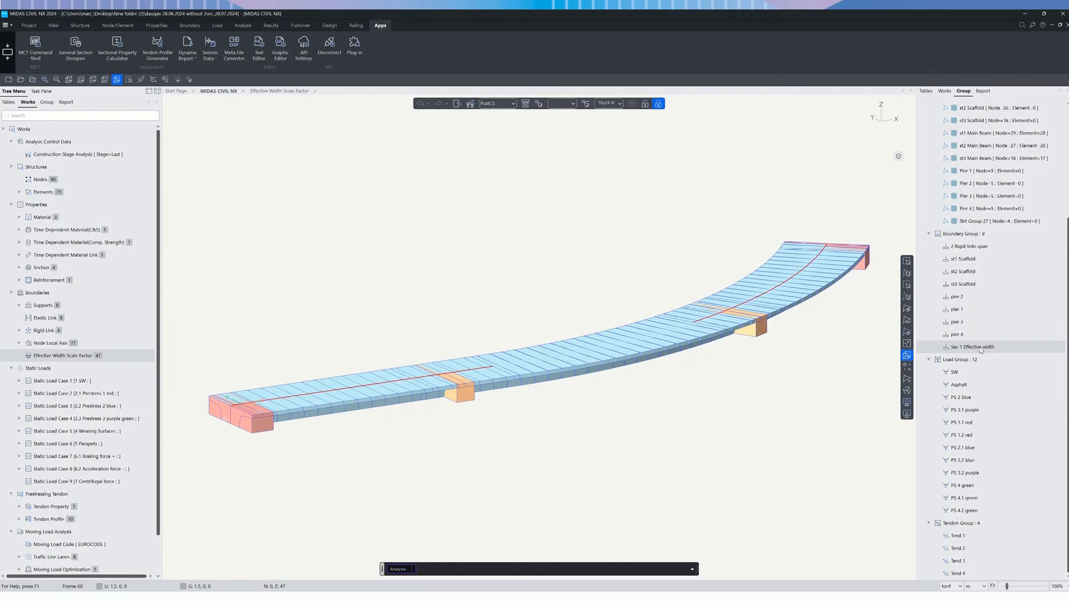
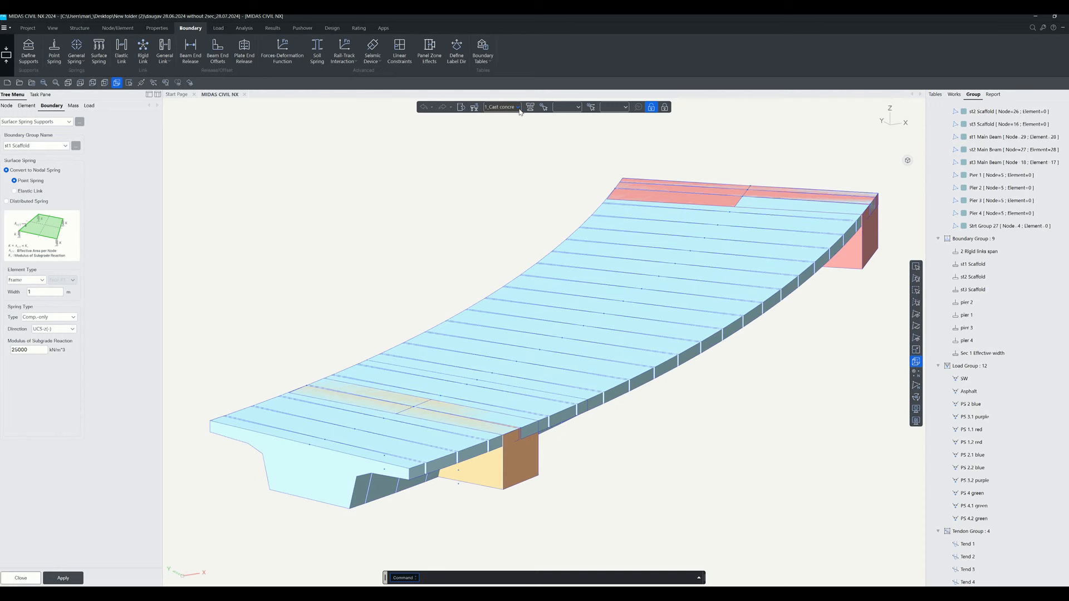
Expand Static Load Case 1 and the Supports entry in the works tree, and display the Type 1 supports on the model.
click(954, 94)
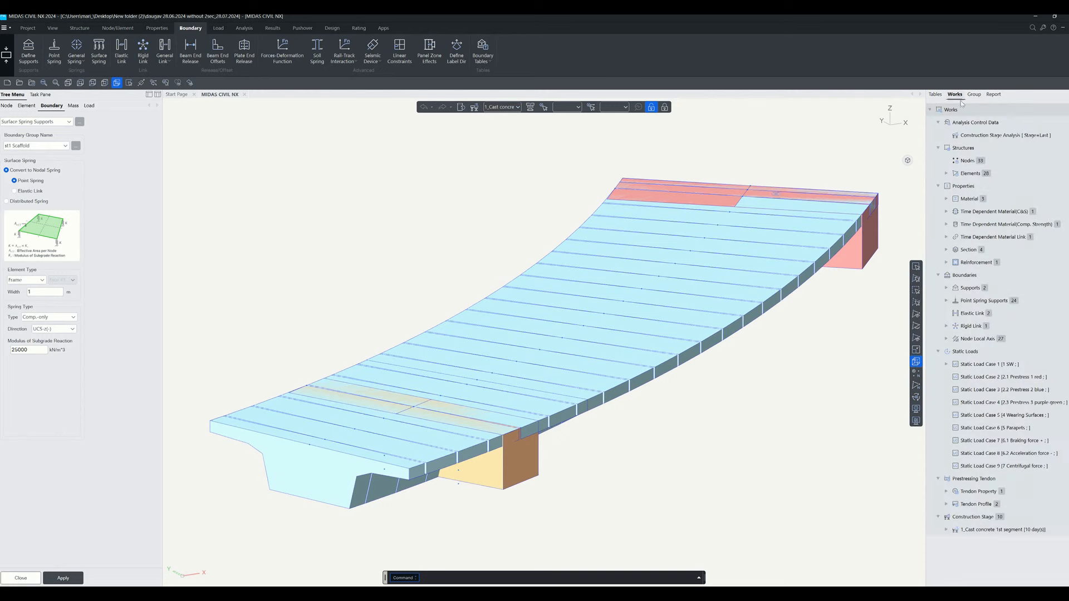
click(946, 365)
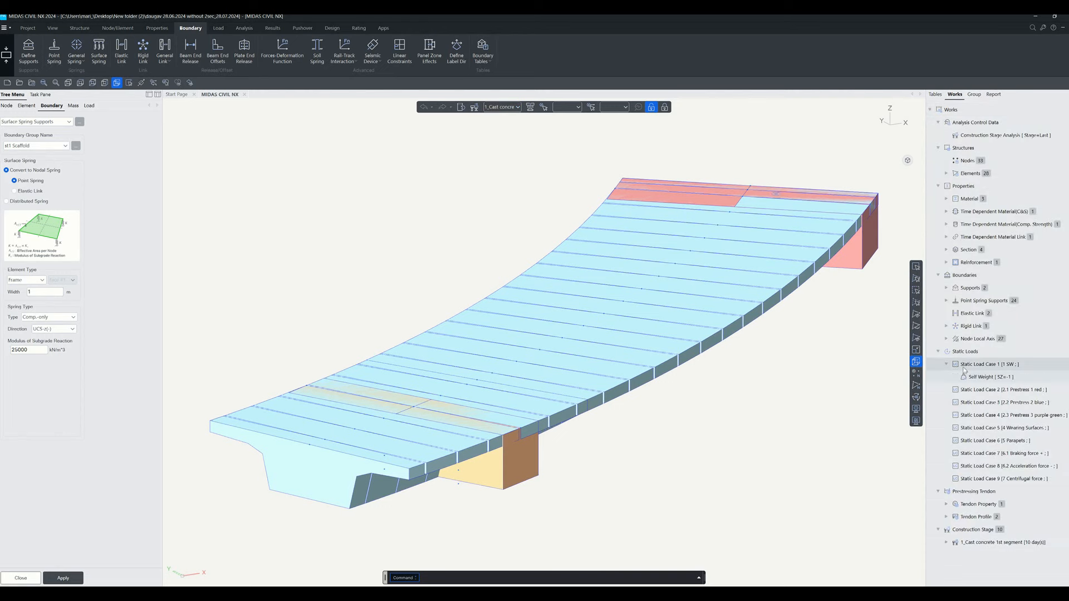
click(947, 288)
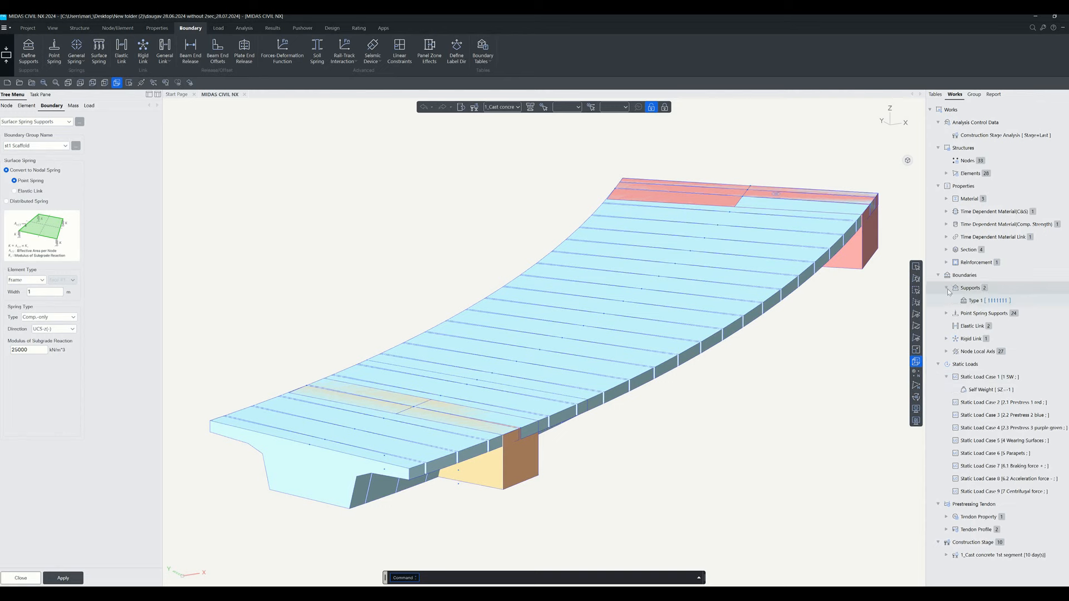
right_click(981, 300)
click(1020, 446)
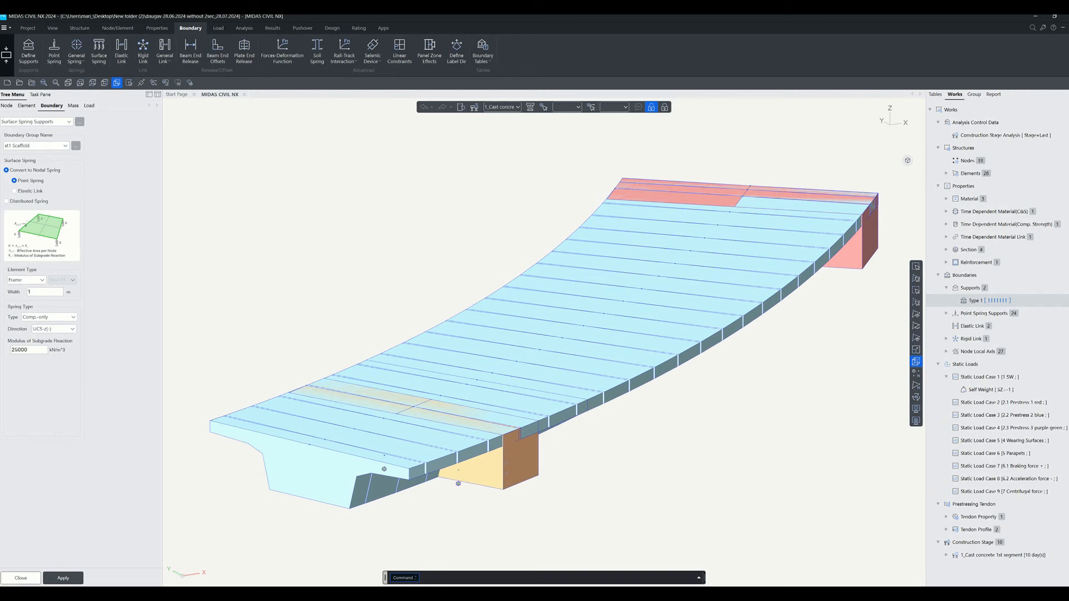
Expand the Comp/Tens point spring supports and display their Type 1 springs on the model.
click(947, 313)
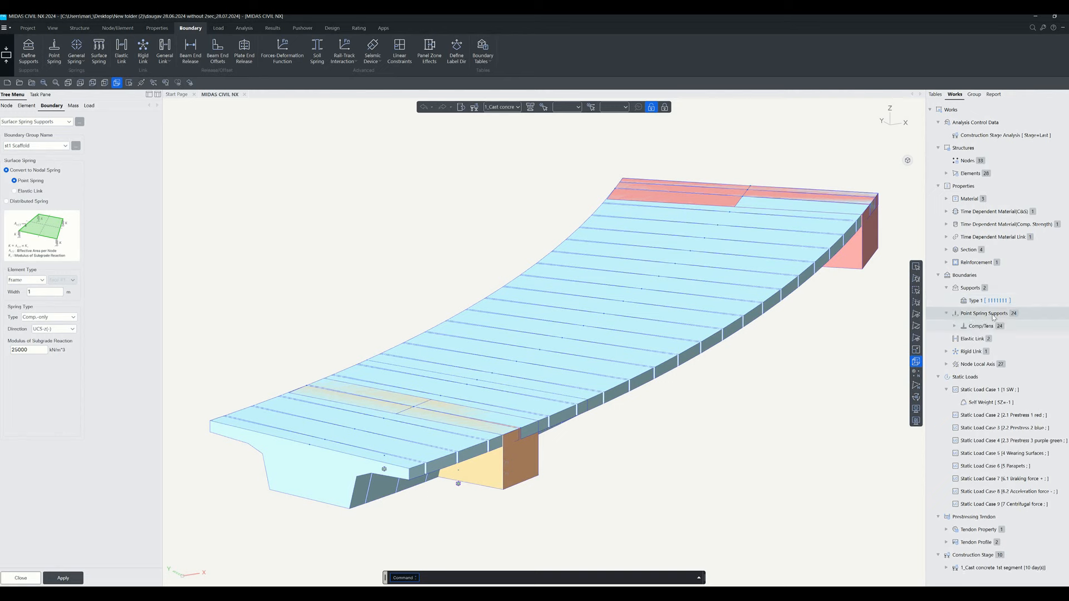
click(955, 326)
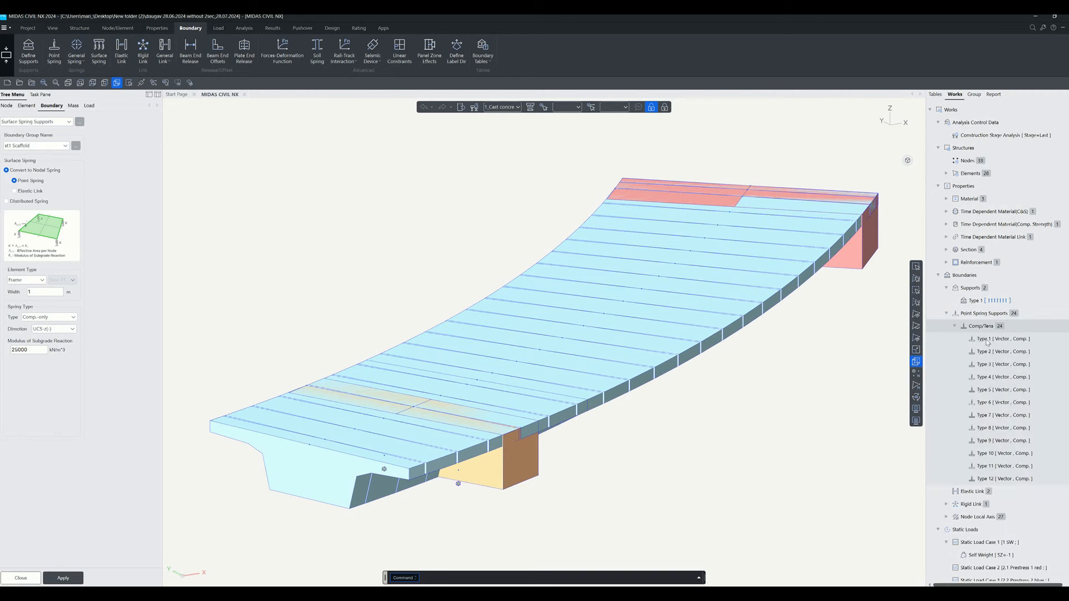
right_click(988, 339)
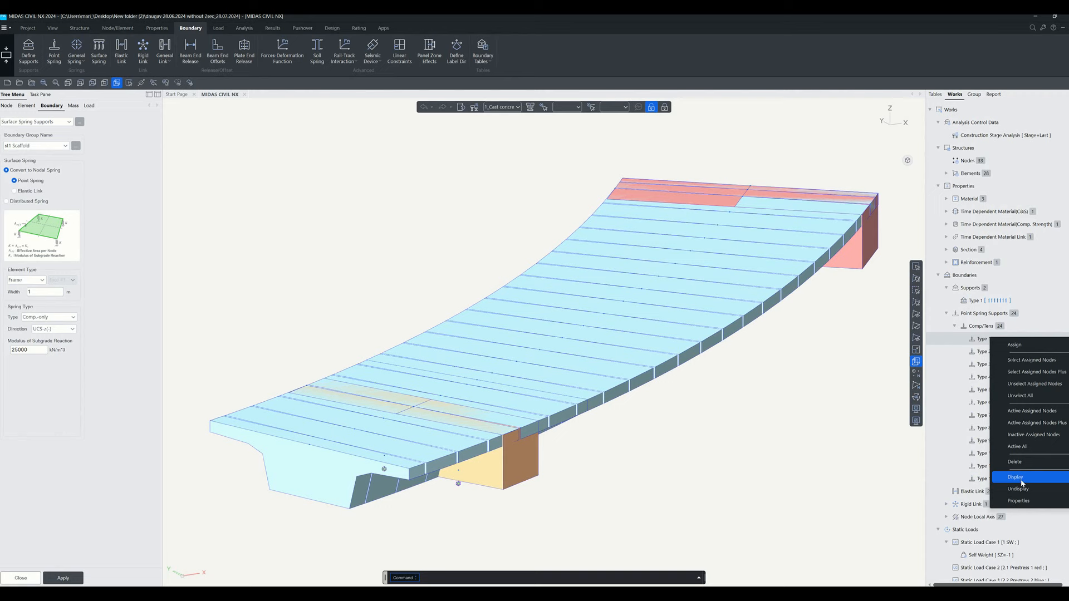
click(1023, 480)
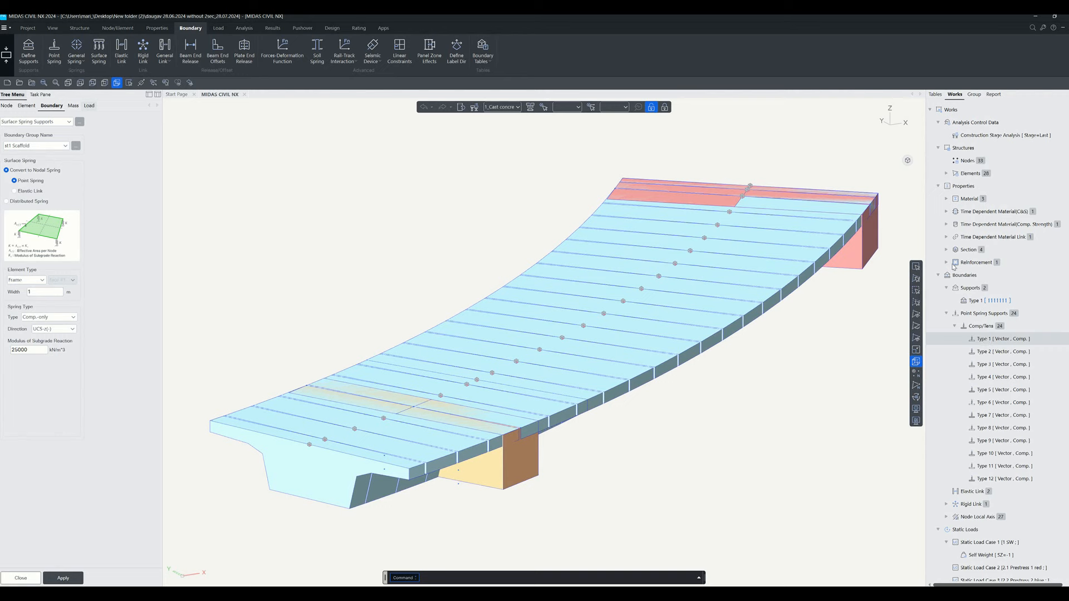
Expand the Rigid Link entry and review the boundaries and static loads of the first casting stage.
scroll(971, 384, down, 3)
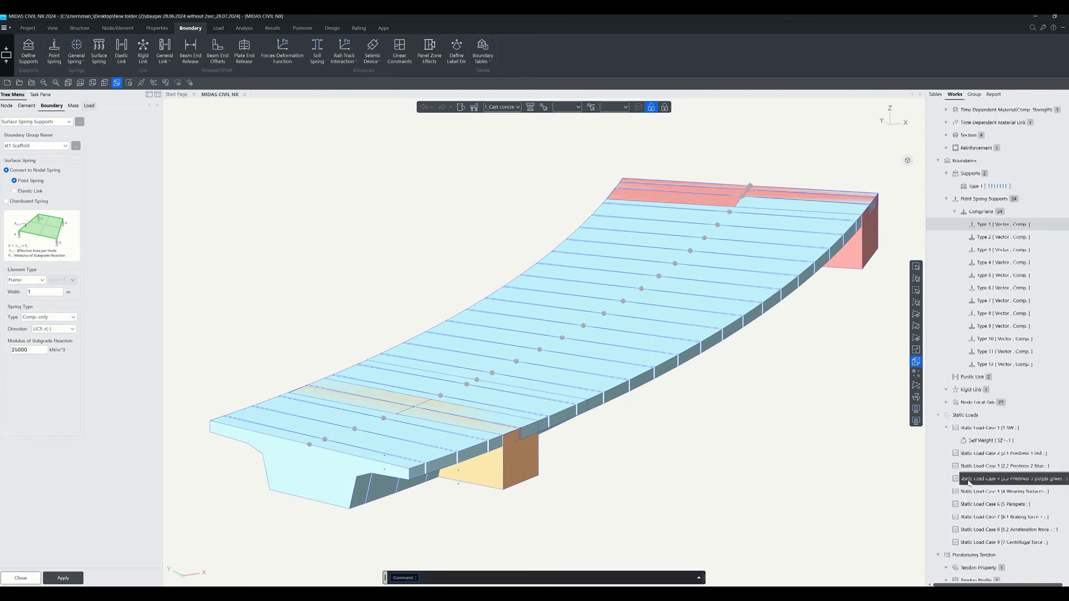
click(947, 391)
scroll(947, 440, down, 1)
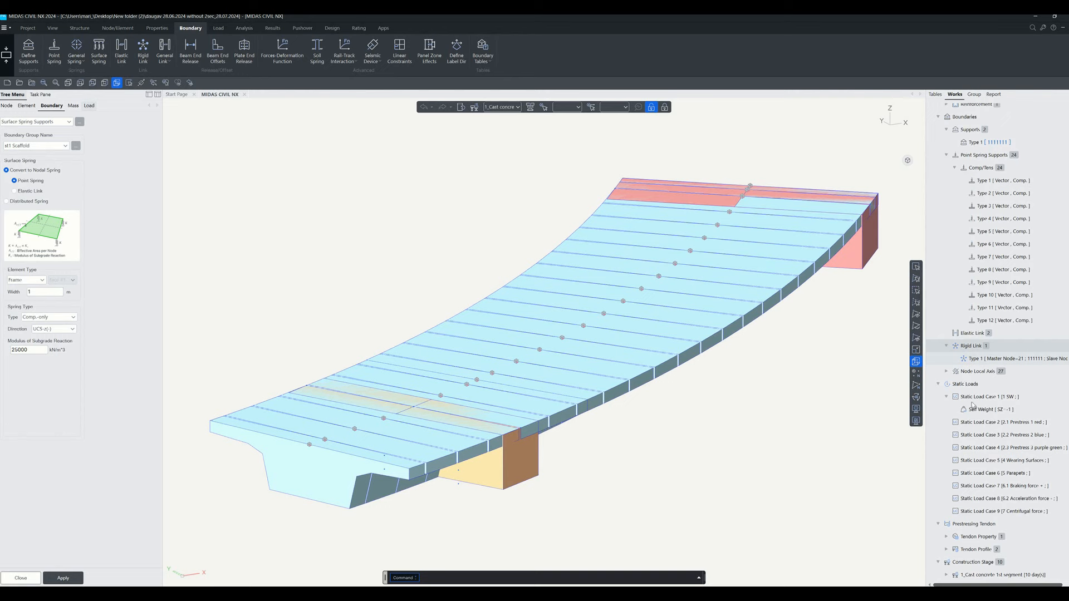
scroll(980, 392, up, 4)
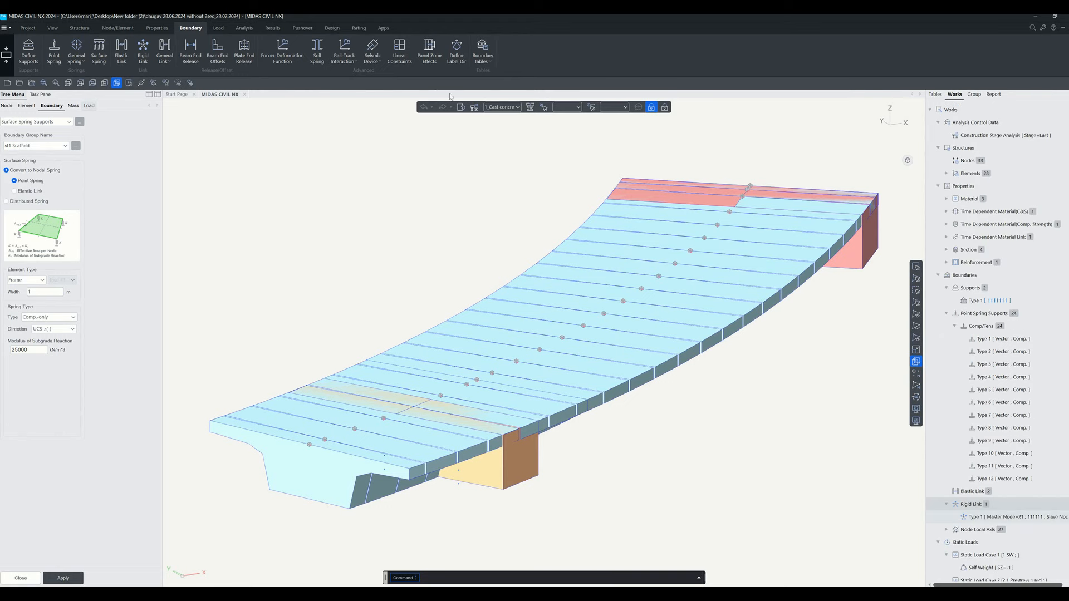
Go through construction stages 2_Prestress 1st segment, 3_Cast concrete 2nd segment and 4_Prestress 2nd segment.
click(517, 107)
click(502, 127)
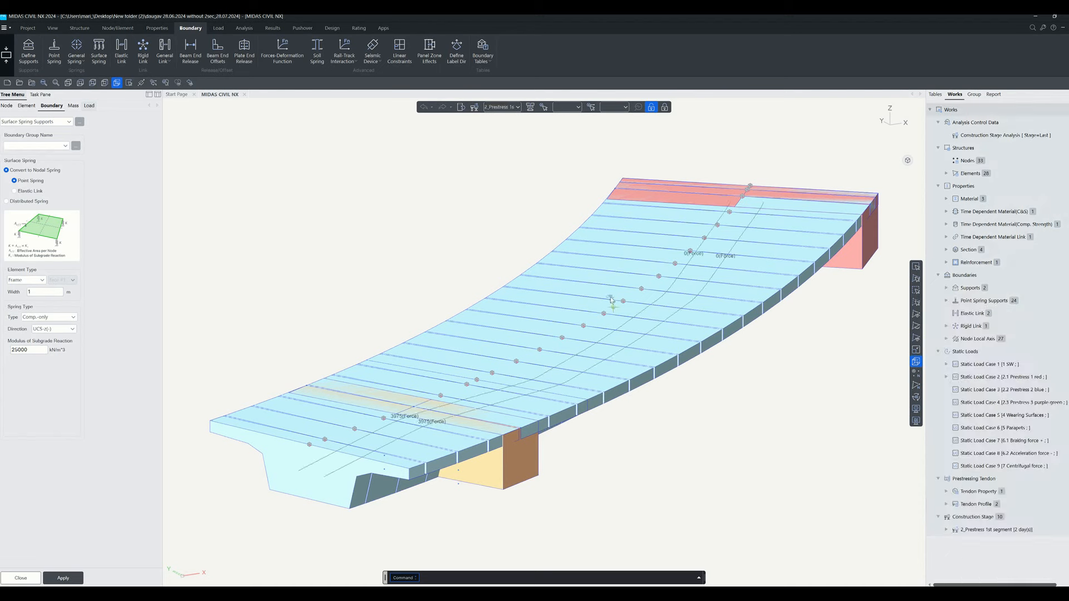
click(517, 107)
click(512, 139)
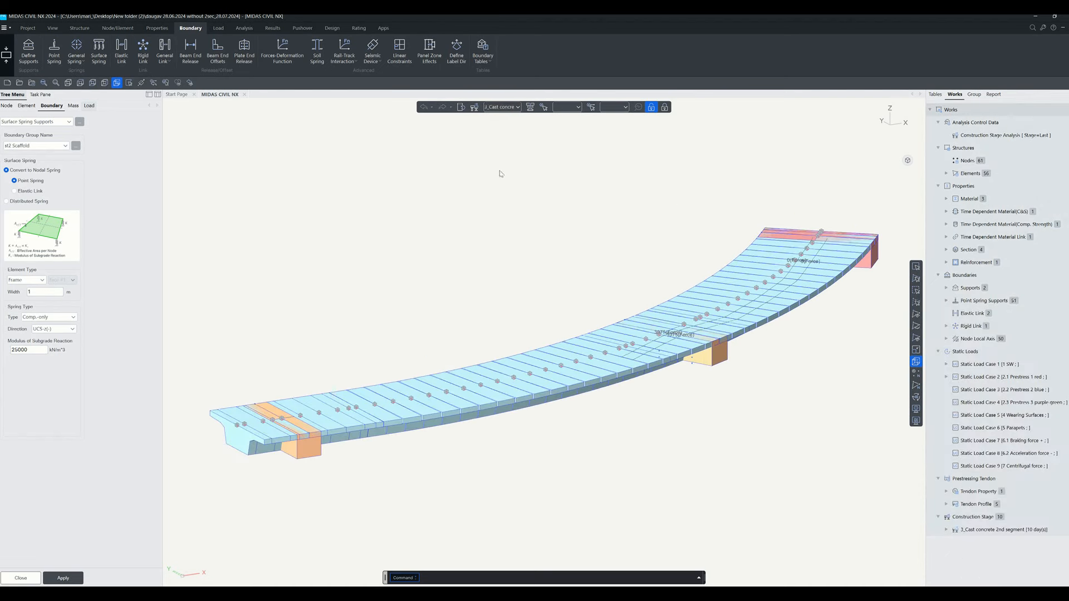
scroll(568, 183, down, 3)
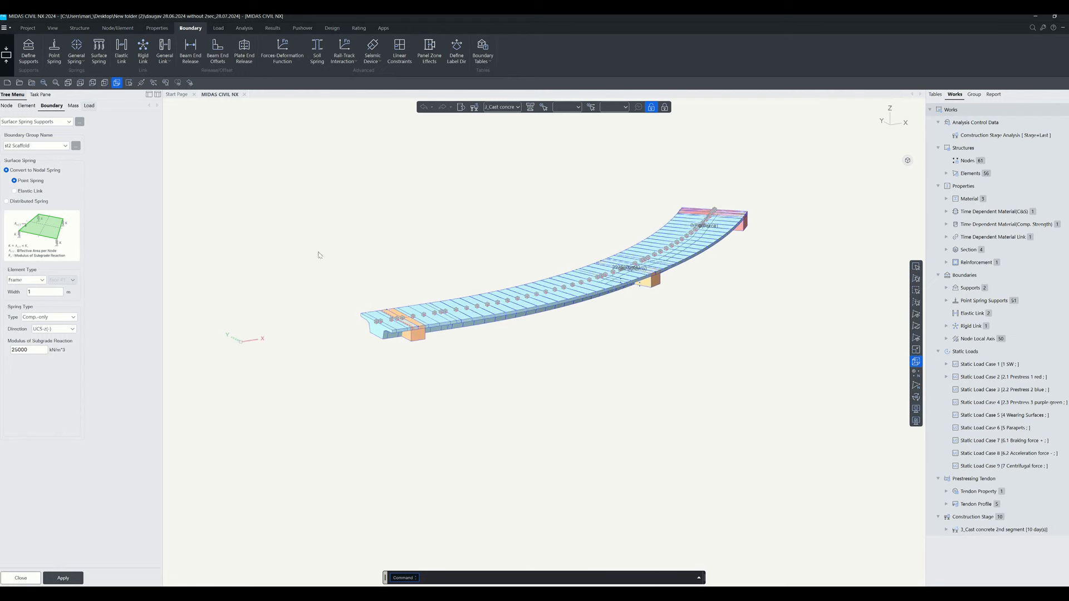
click(517, 108)
click(493, 140)
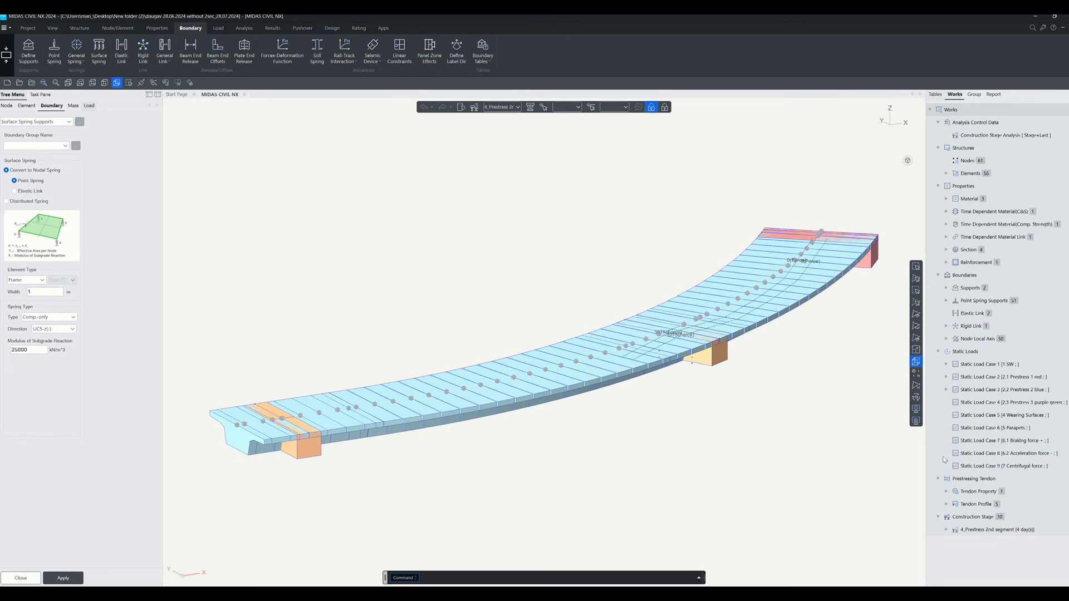
Expand Static Load Case 3 (2.2 Prestress 2 blue) in the works tree and display its tendon prestress loads on the model.
click(947, 390)
right_click(992, 406)
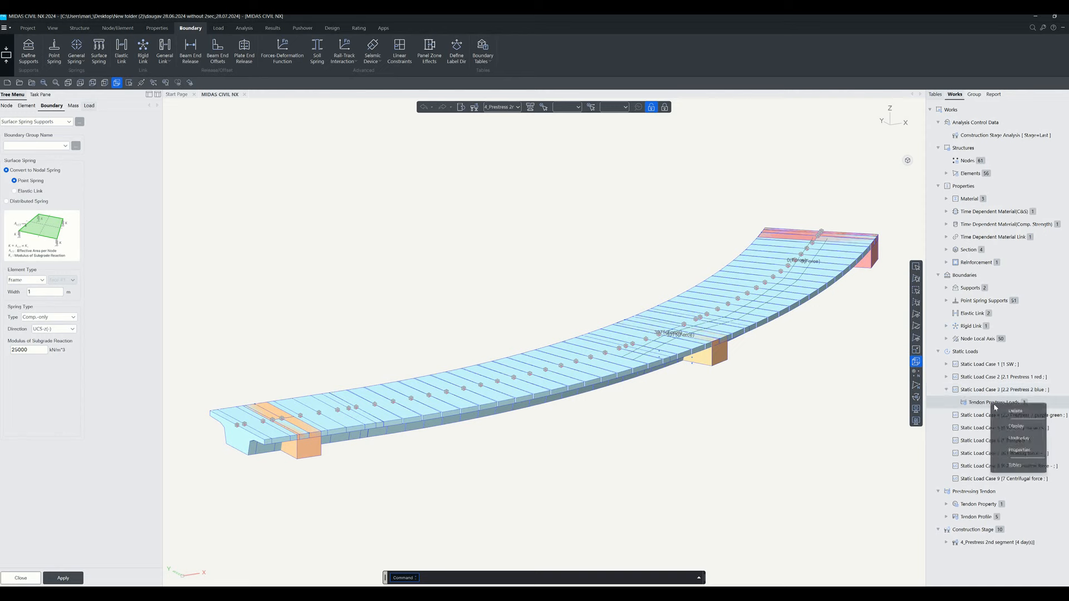
click(1015, 432)
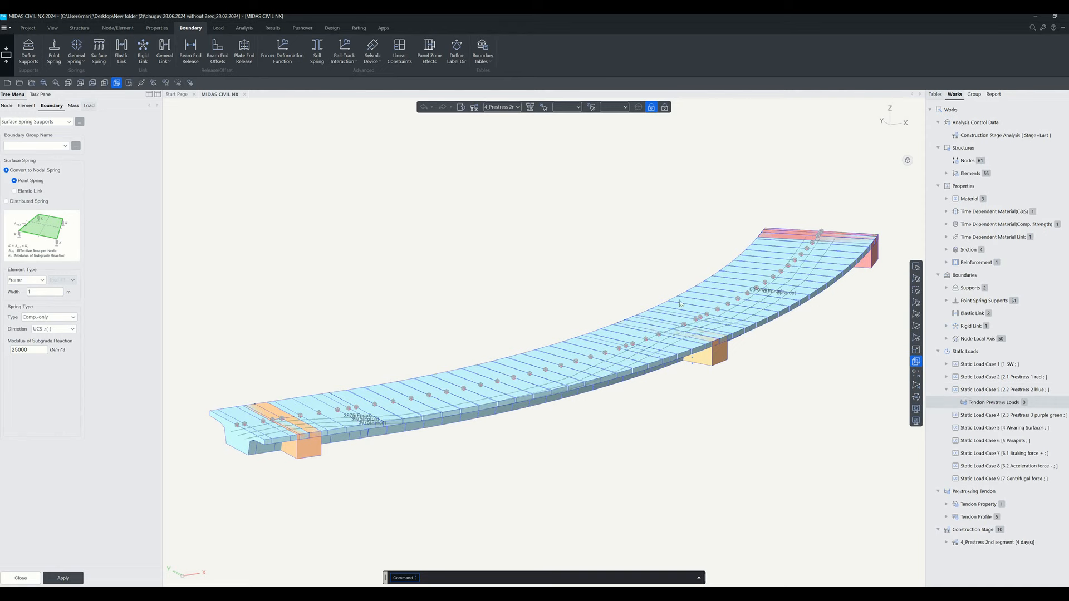
Go through construction stages 6_Prestress 3rd segment and 7_SW.
click(504, 107)
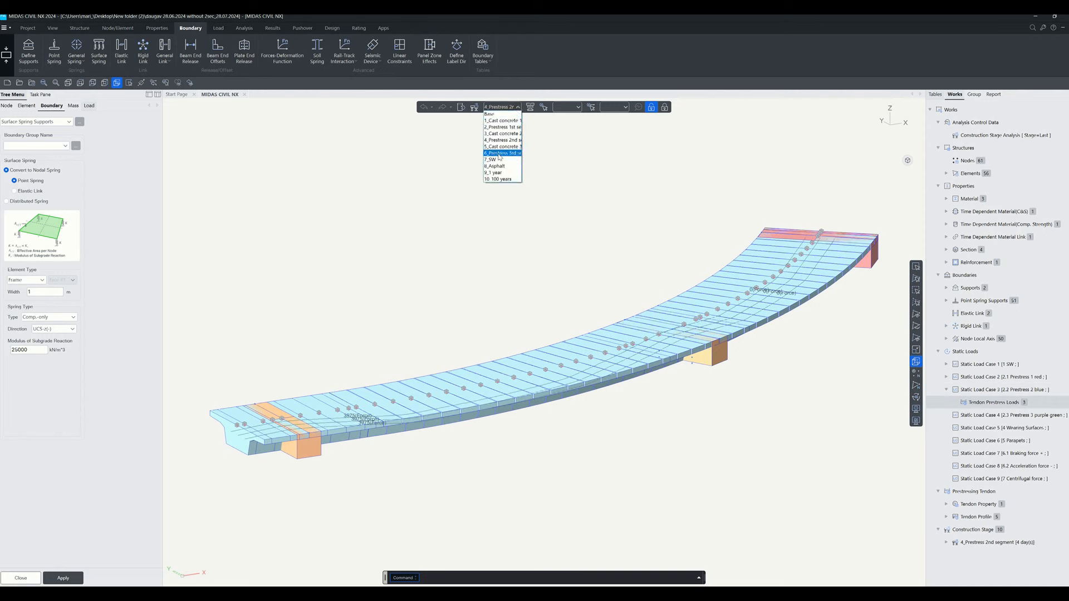
click(501, 153)
click(517, 107)
click(503, 159)
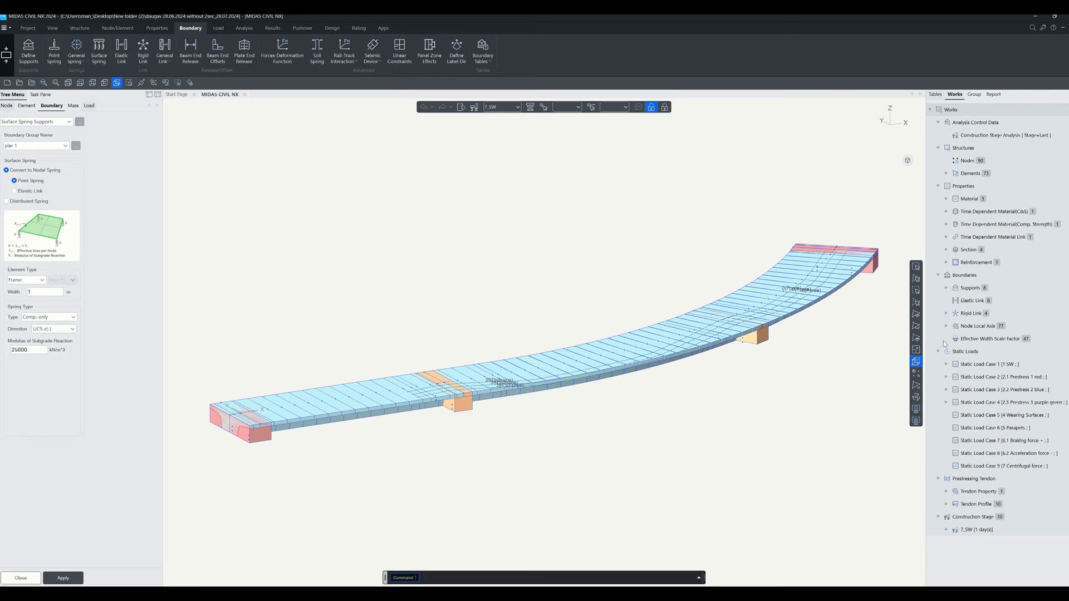
Expand the Supports entry of stage 7_SW and display the elastic links on the model.
click(946, 287)
right_click(988, 304)
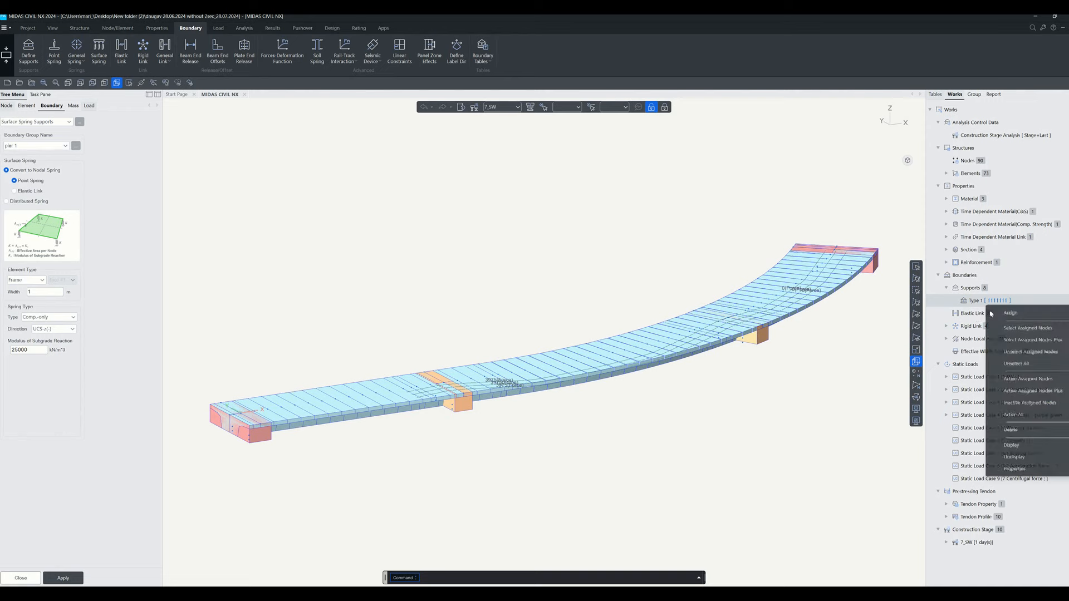
click(986, 323)
click(979, 316)
right_click(979, 317)
click(1011, 336)
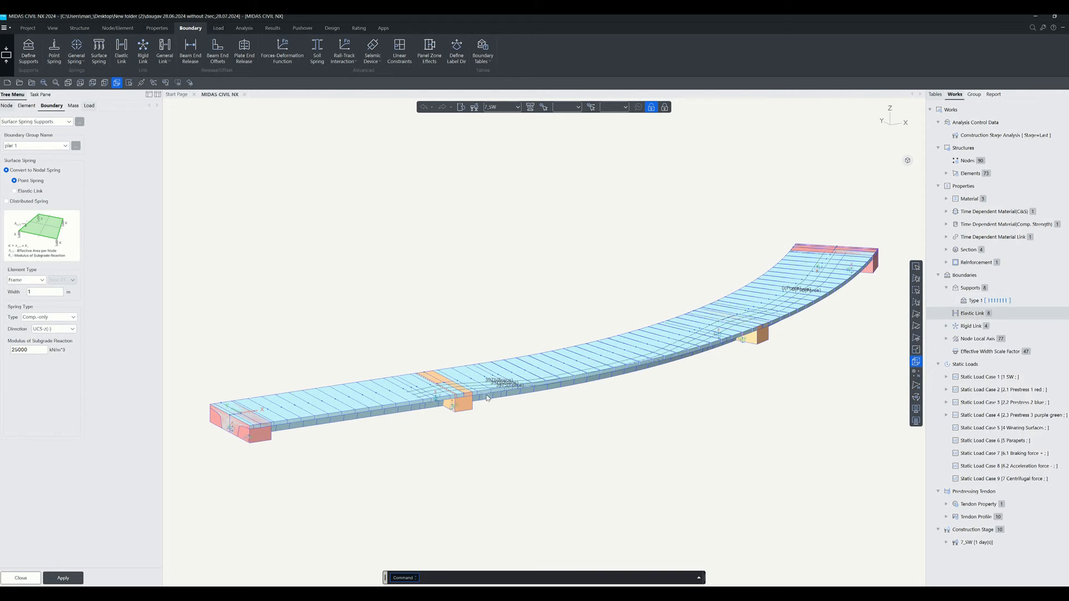
Go through the remaining construction stages after 7_SW, ending at 10_100 years.
click(501, 106)
click(503, 164)
click(520, 108)
click(503, 173)
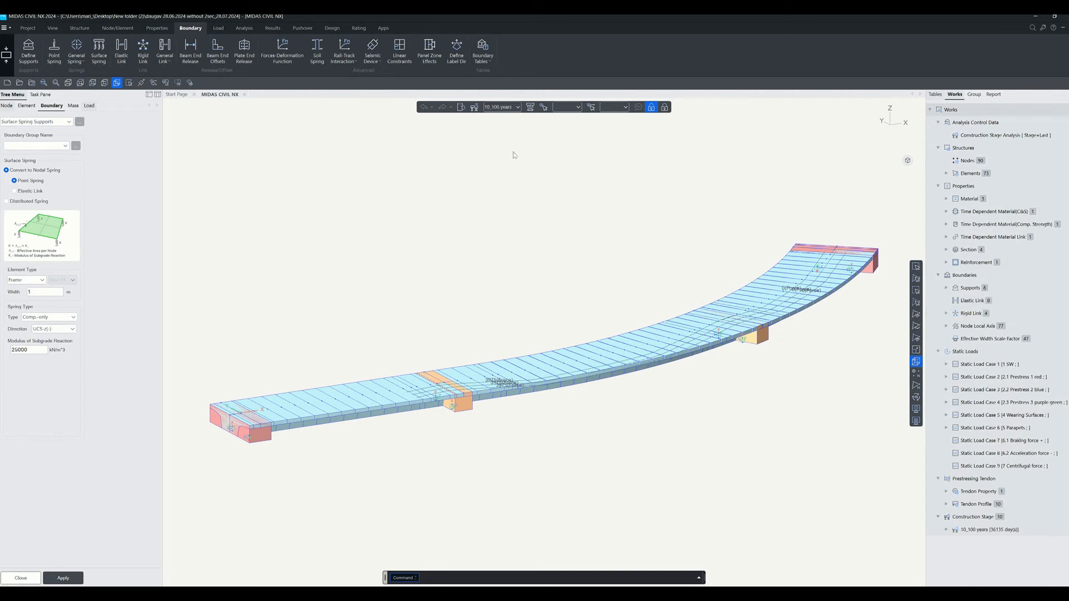
Bring up the construction stage list and show the definition of the stage casting the first concrete segment.
click(474, 107)
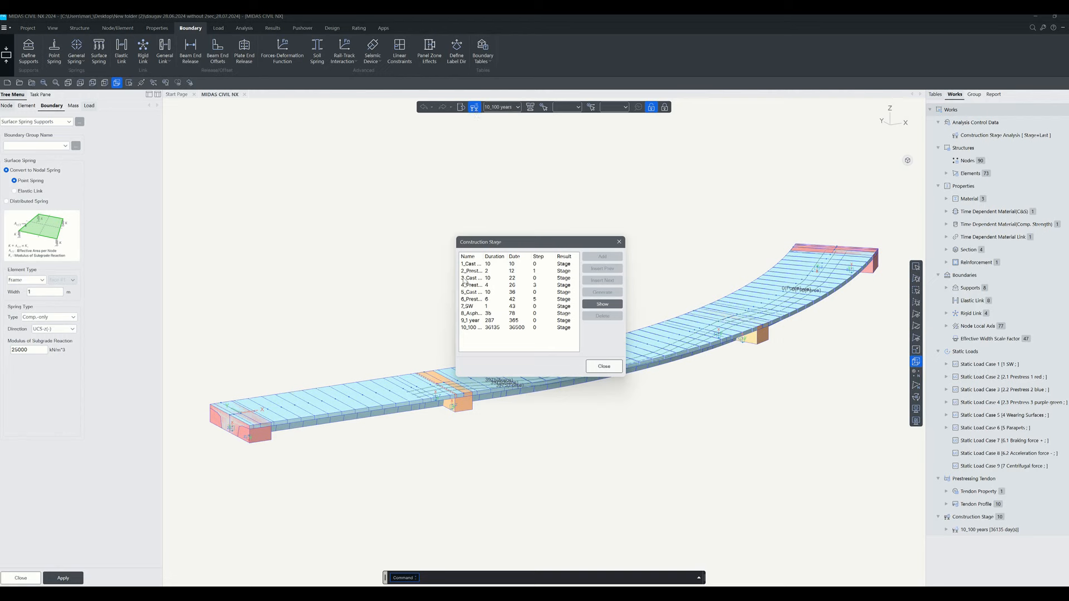
click(468, 273)
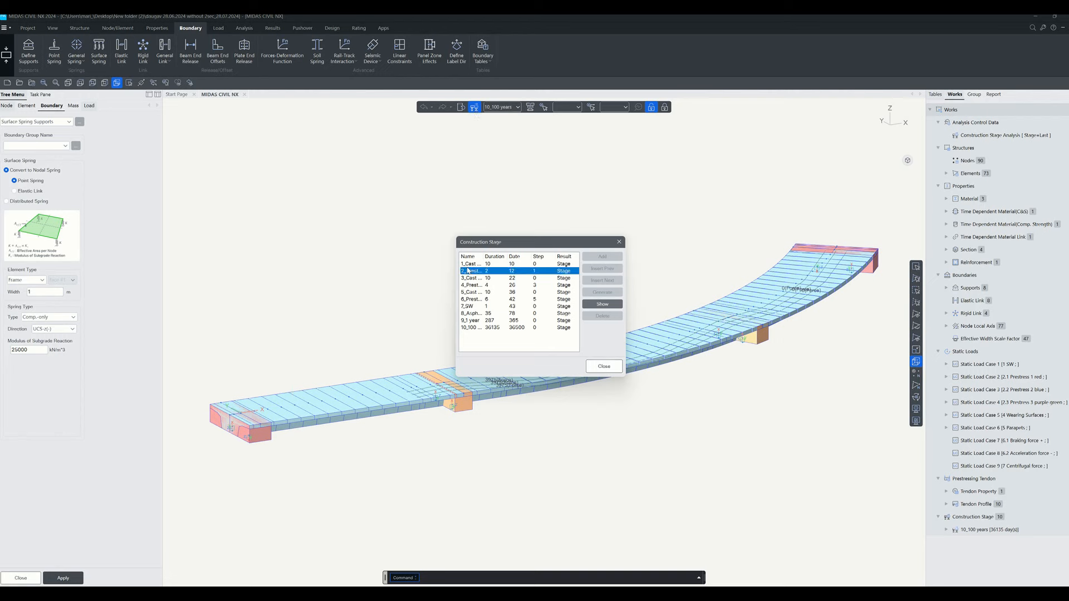
click(468, 264)
click(592, 304)
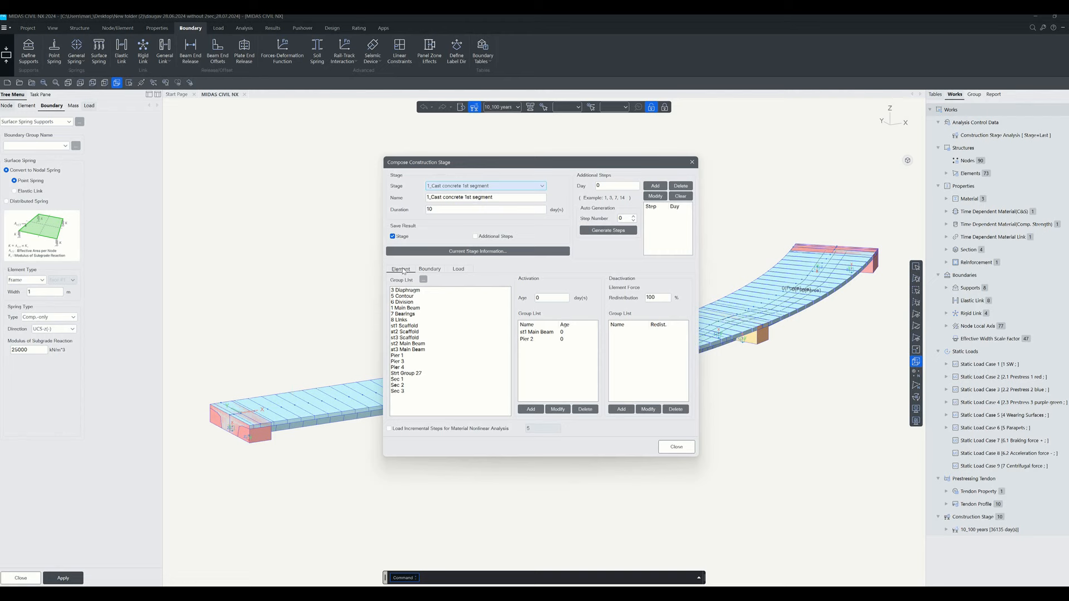
Review the first stage's element, boundary and load groups, and highlight the activated st1 Main Beam and Pier 2 element groups.
click(429, 269)
click(458, 269)
click(401, 269)
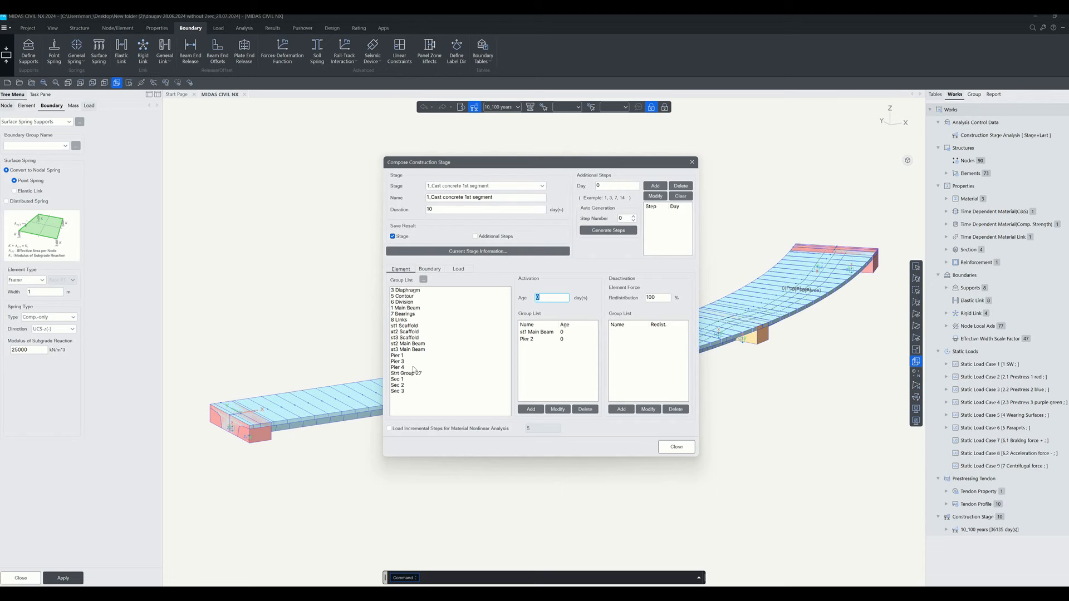
click(437, 273)
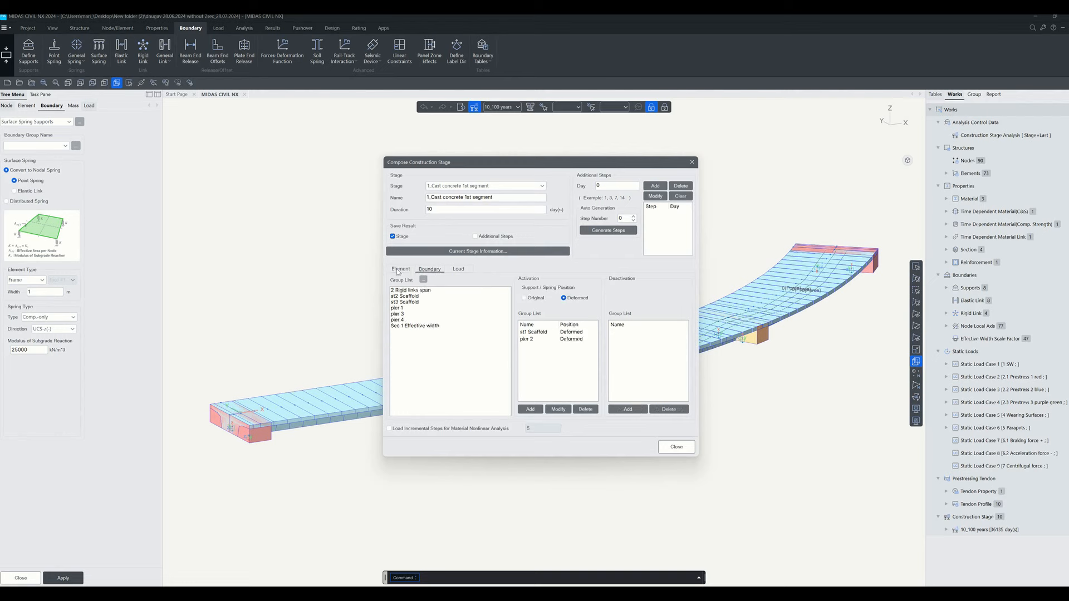
click(399, 269)
click(531, 333)
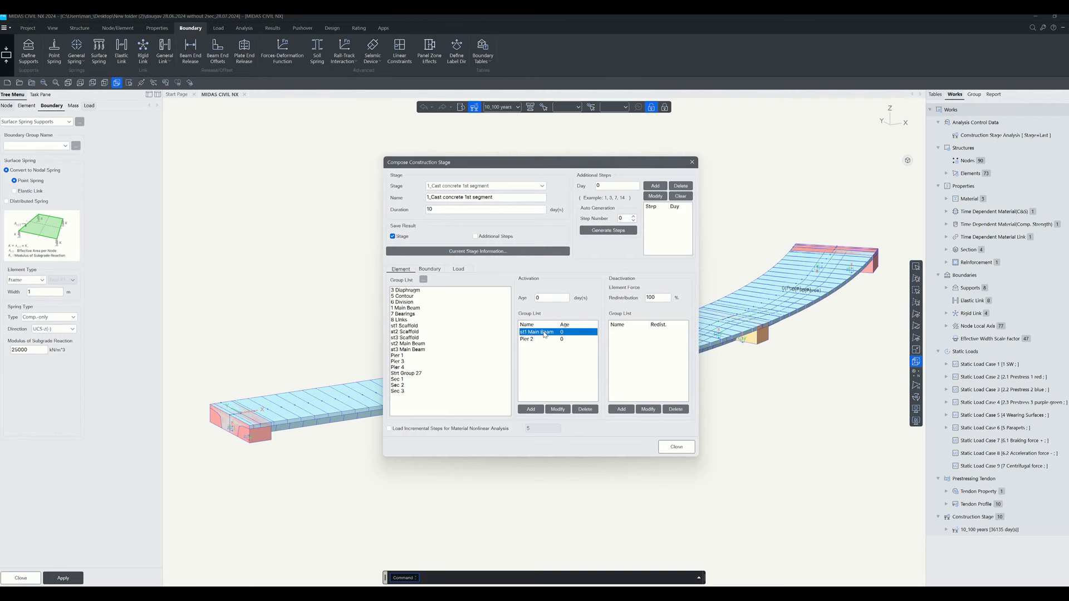
click(537, 340)
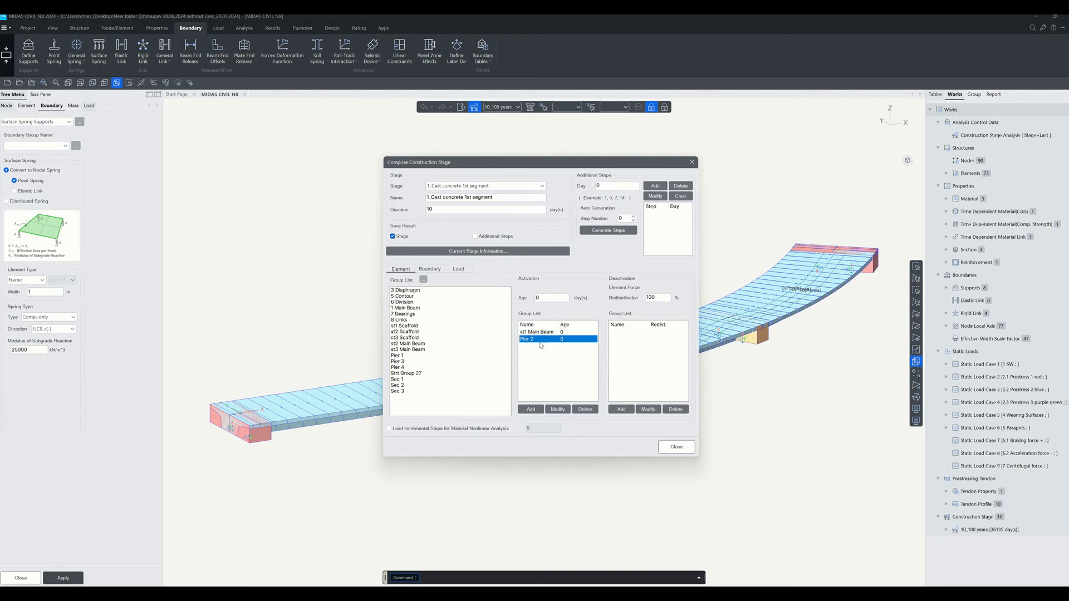
Check the first stage's activated boundary groups and SW load group against its element groups, and close the stage definition and list.
click(435, 271)
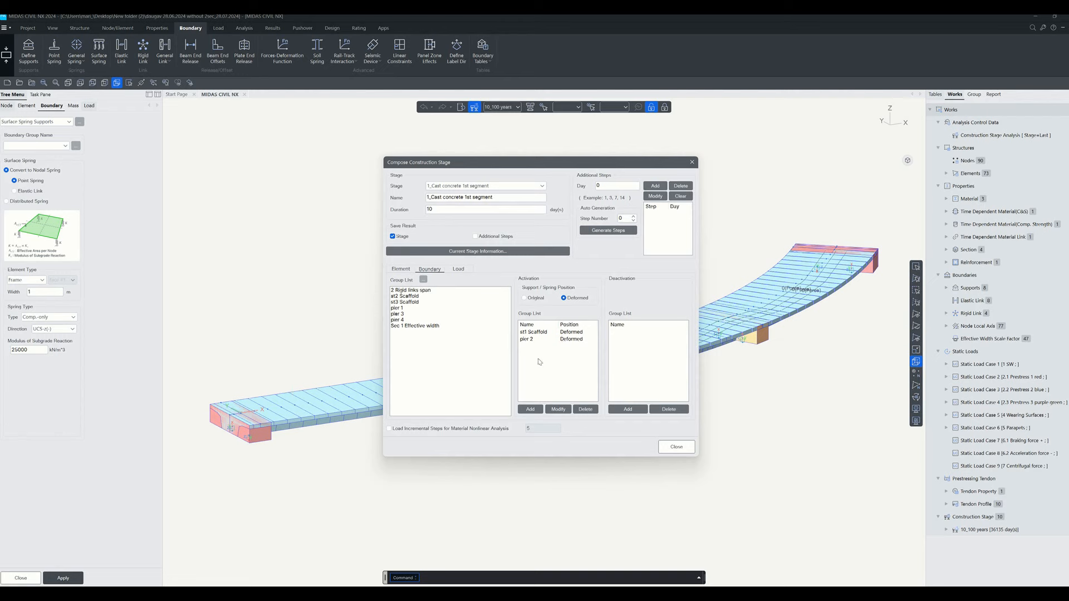
click(408, 270)
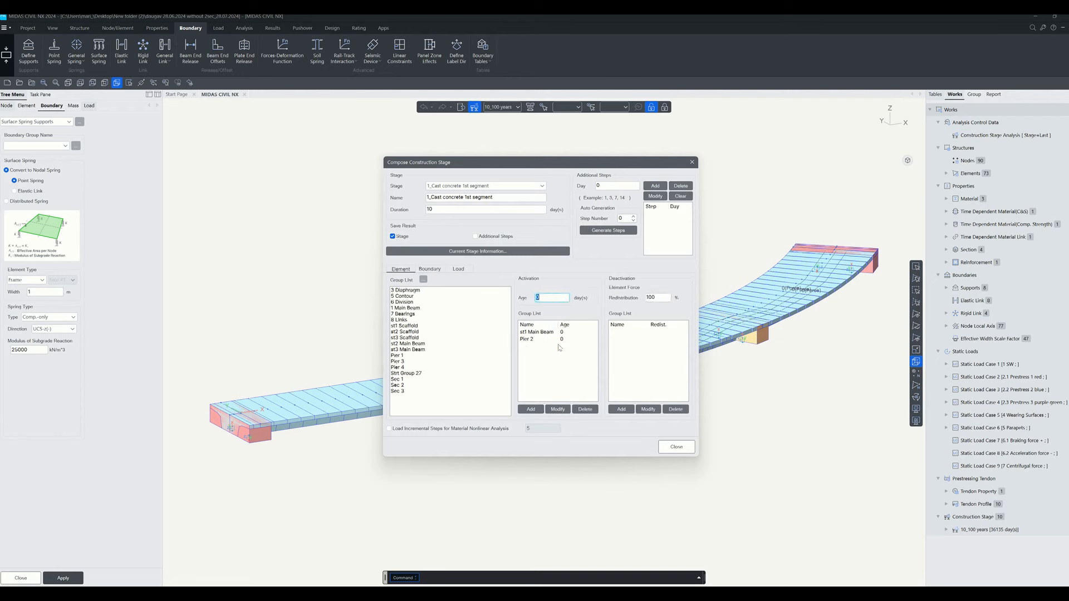
click(430, 270)
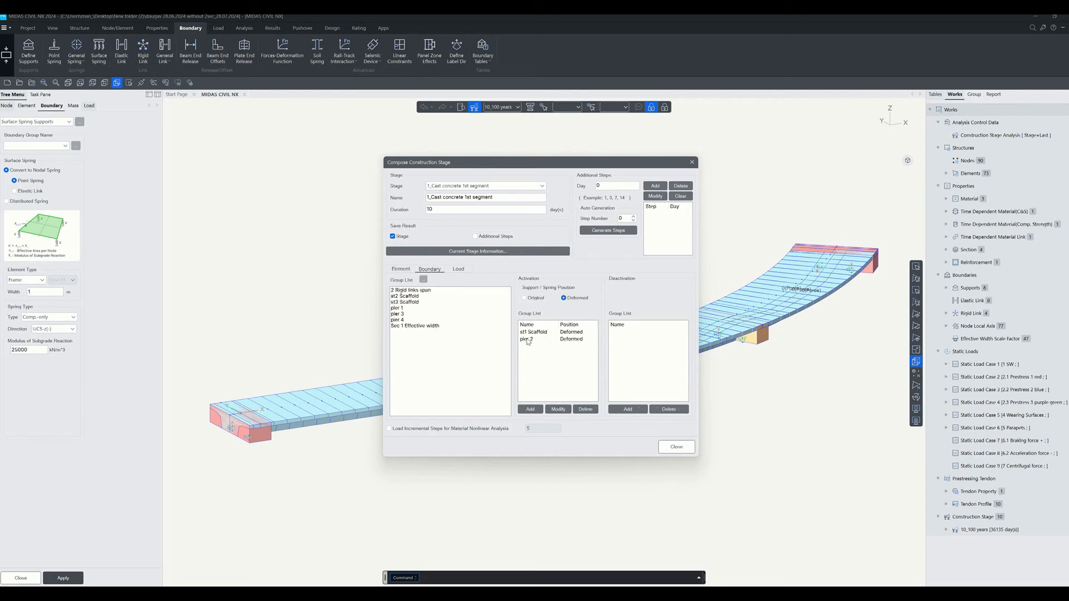
click(459, 270)
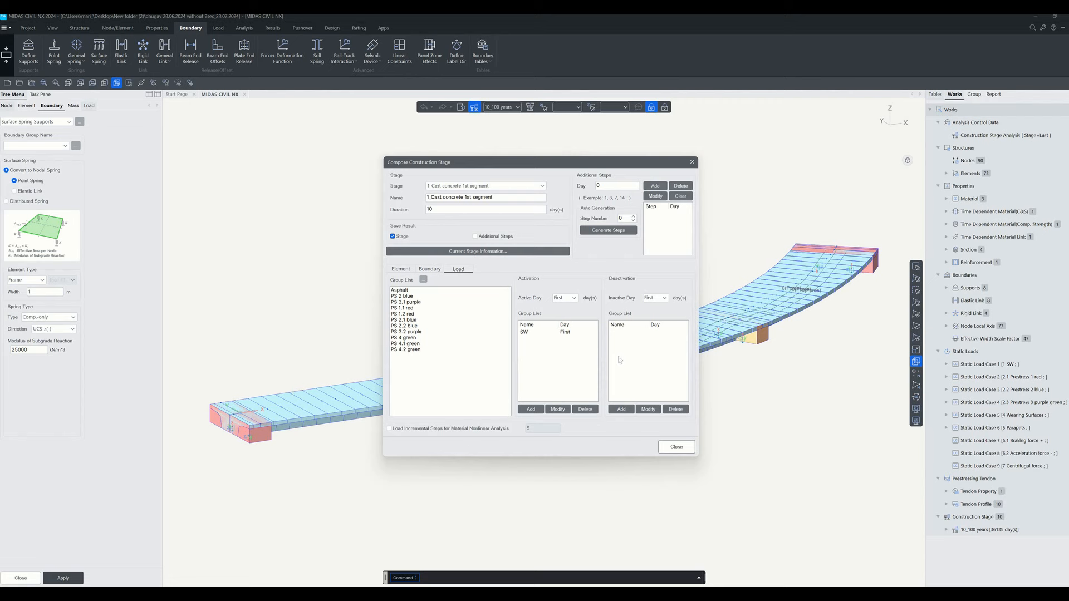
click(536, 334)
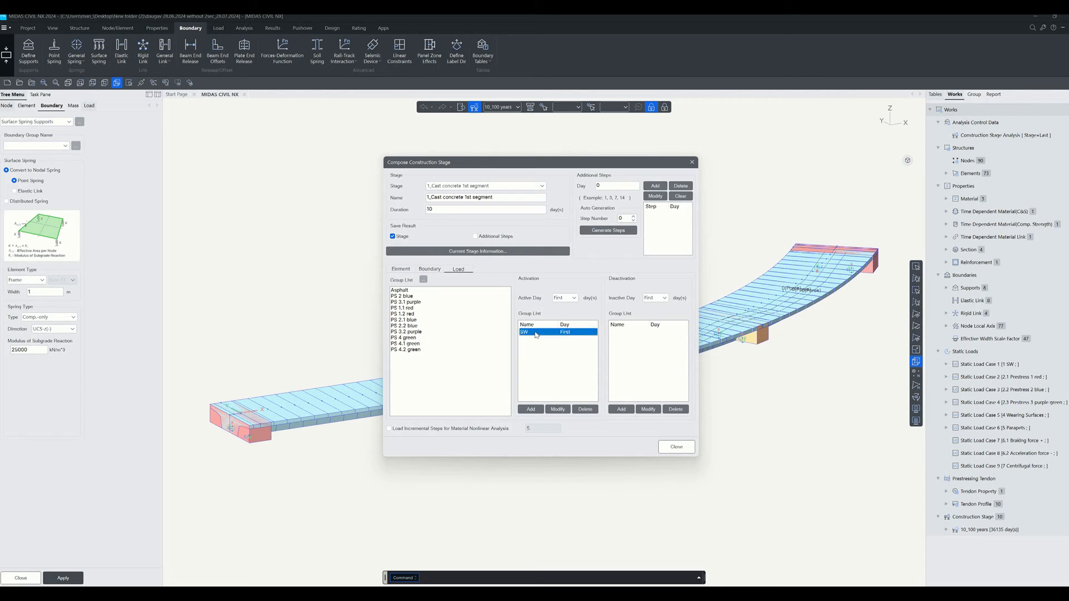
click(404, 271)
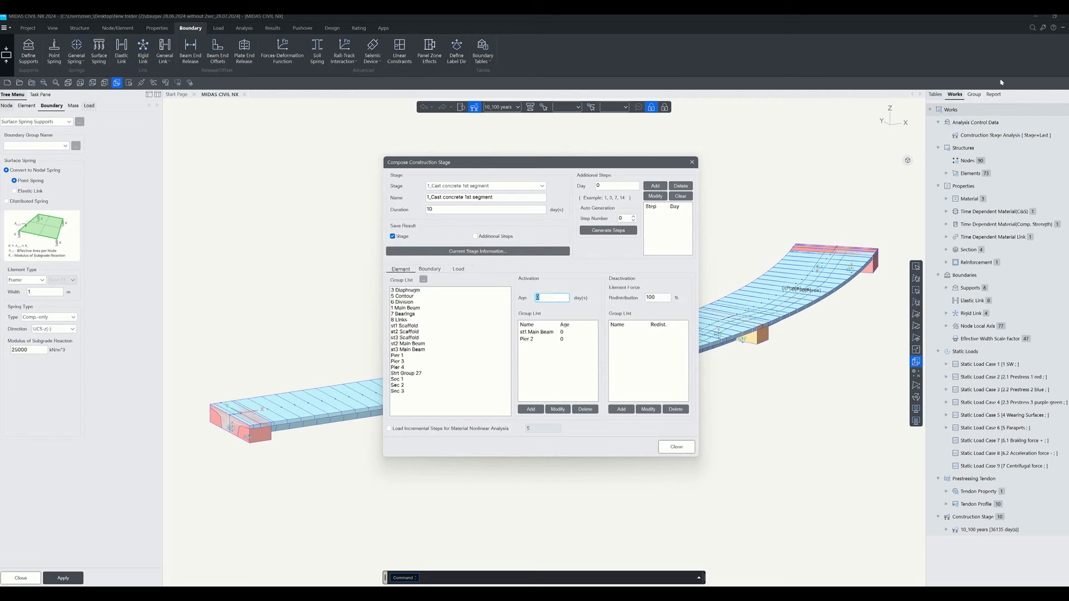
click(692, 162)
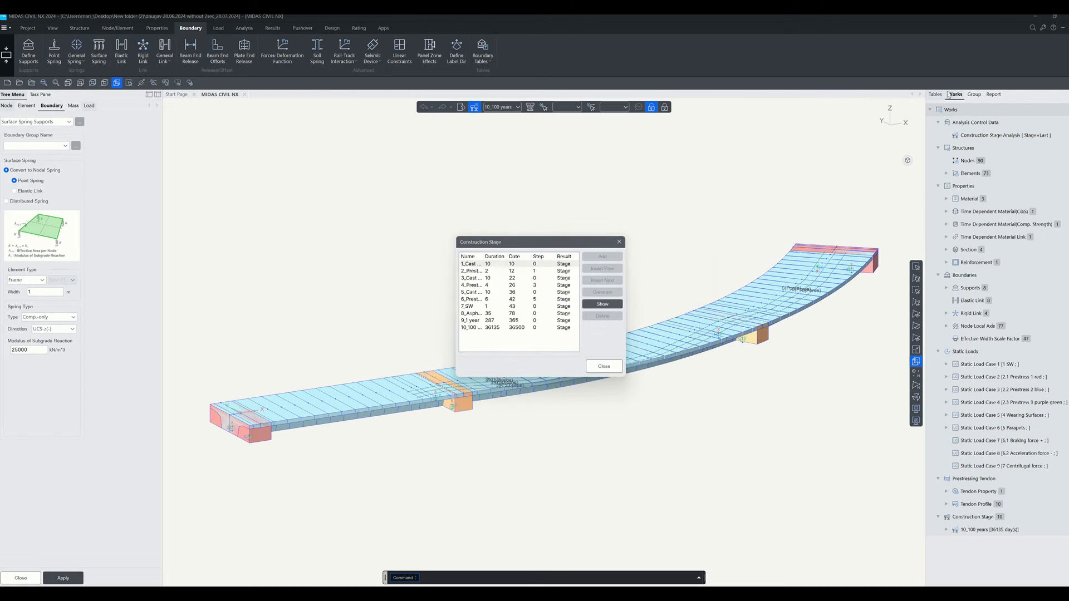
click(618, 242)
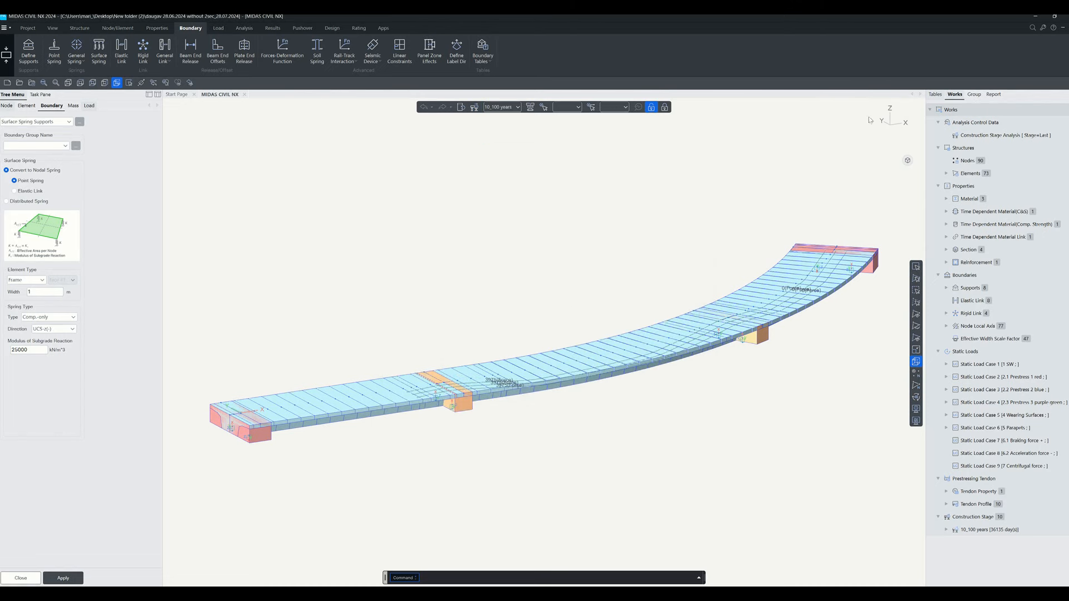
Select the Pier 2 structure group in the group tree and examine that pier's nodes on the bridge model.
click(974, 94)
scroll(966, 270, up, 4)
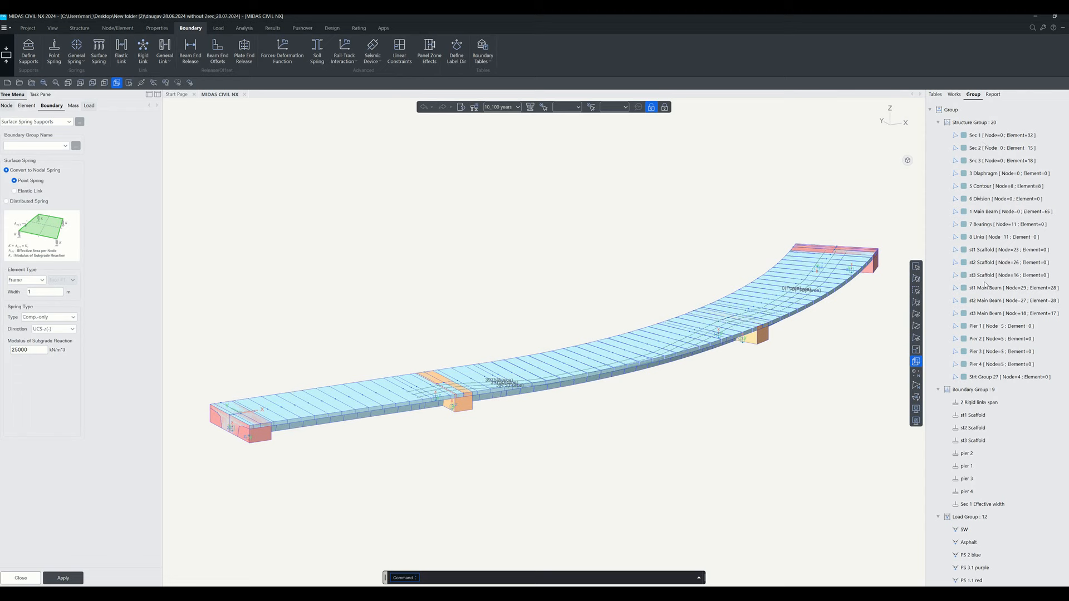
double_click(990, 341)
right_click(991, 340)
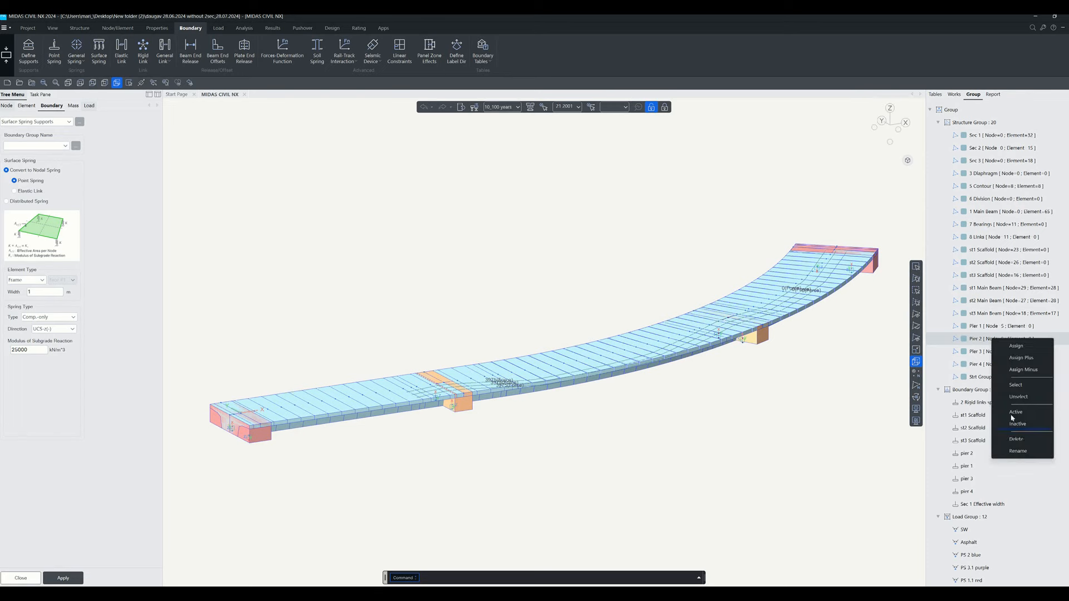
click(846, 407)
scroll(794, 366, up, 5)
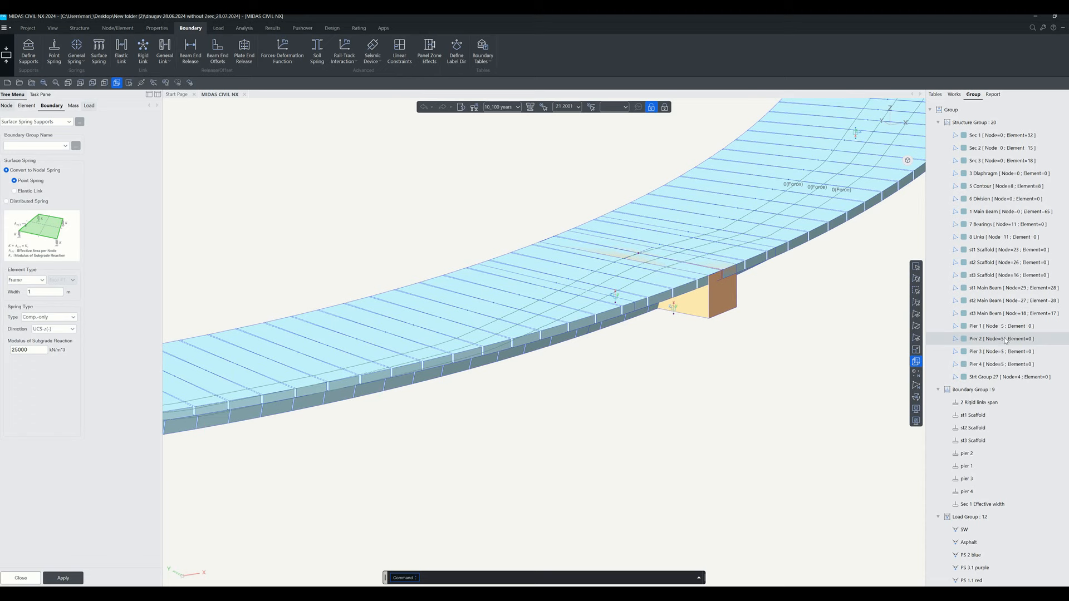
scroll(678, 412, down, 3)
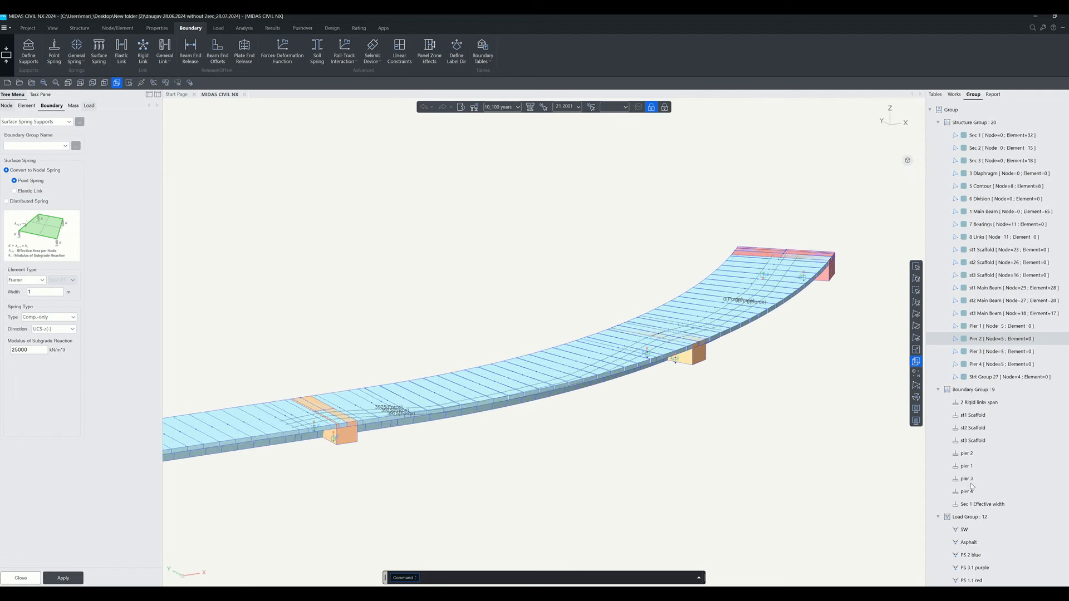
Display the boundaries of the pier 2 boundary group on the model.
click(965, 458)
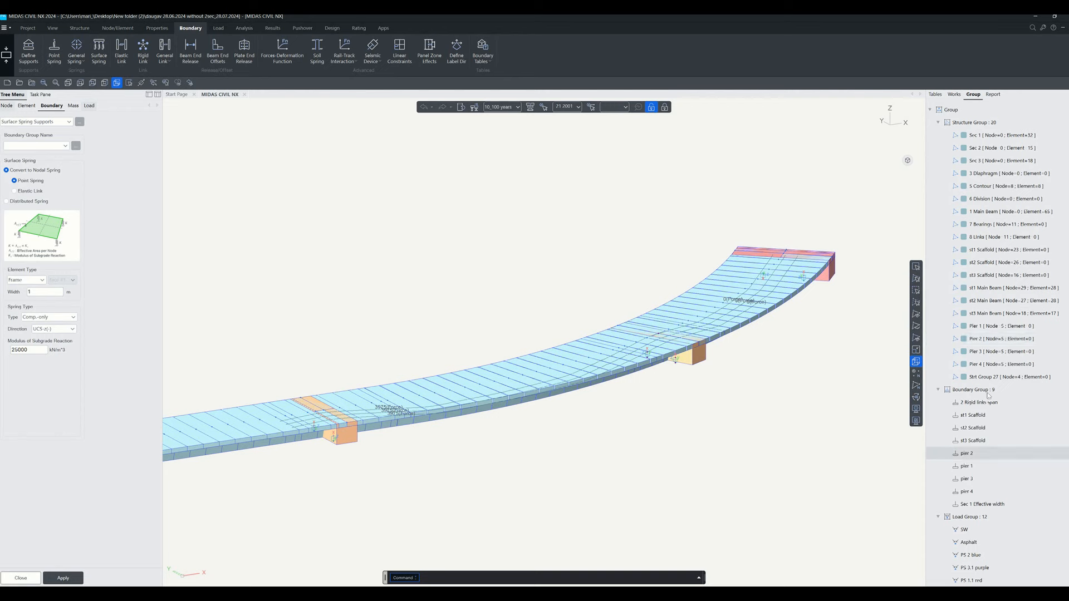
right_click(969, 454)
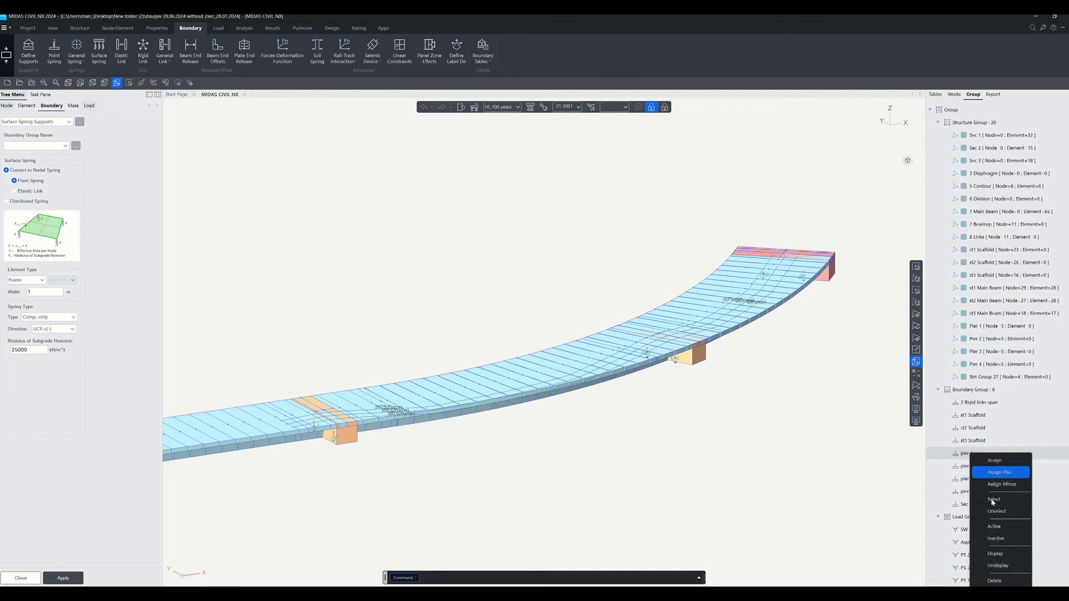
click(1000, 555)
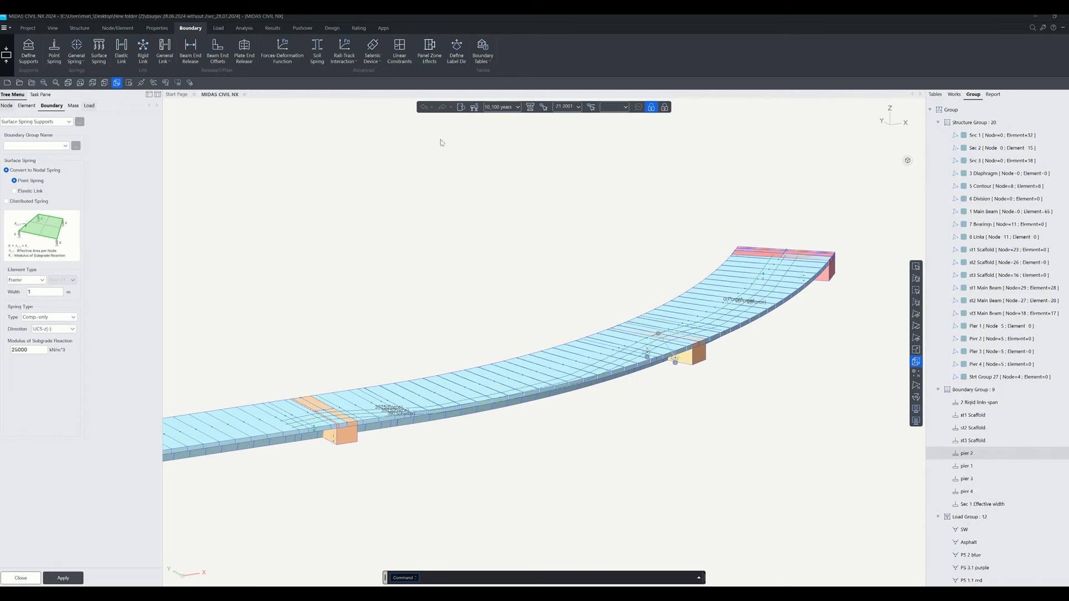
Show the definition of construction stage 10_100 years and review its element and boundary groups.
click(518, 107)
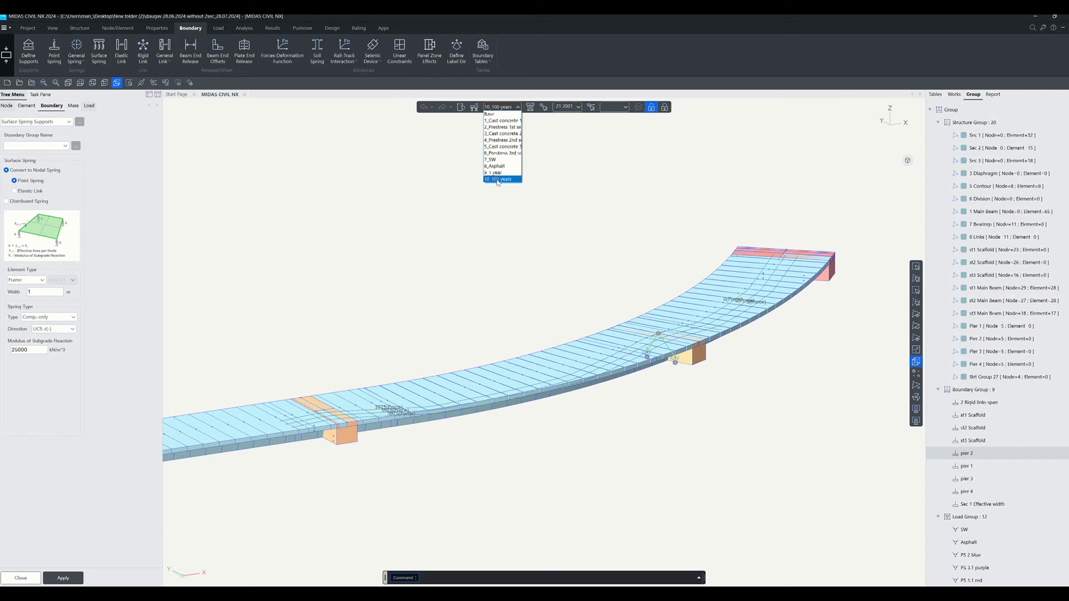
click(471, 110)
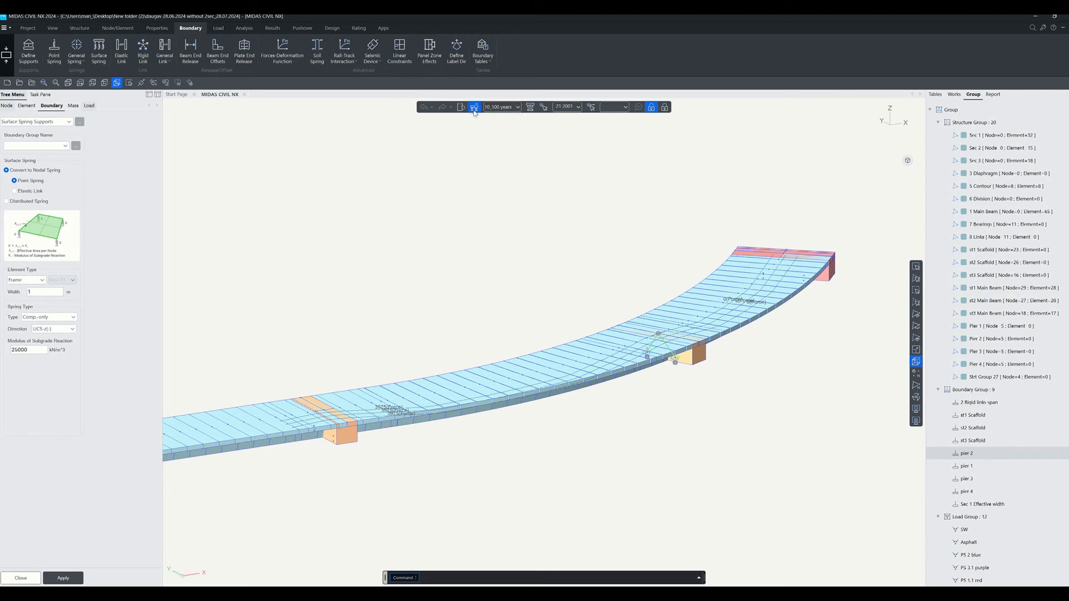
click(474, 108)
click(467, 329)
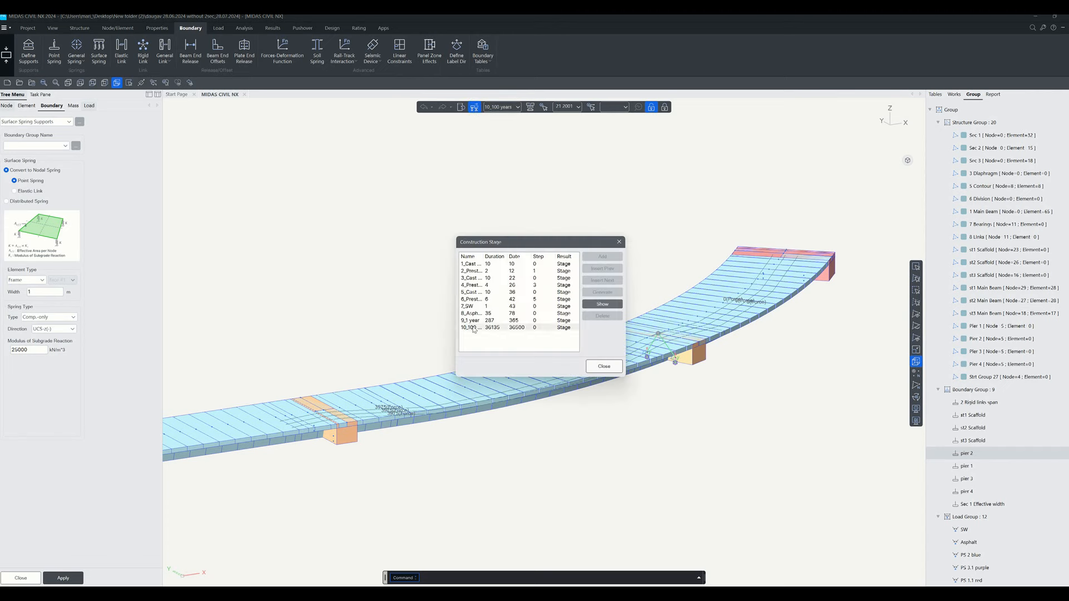
click(596, 304)
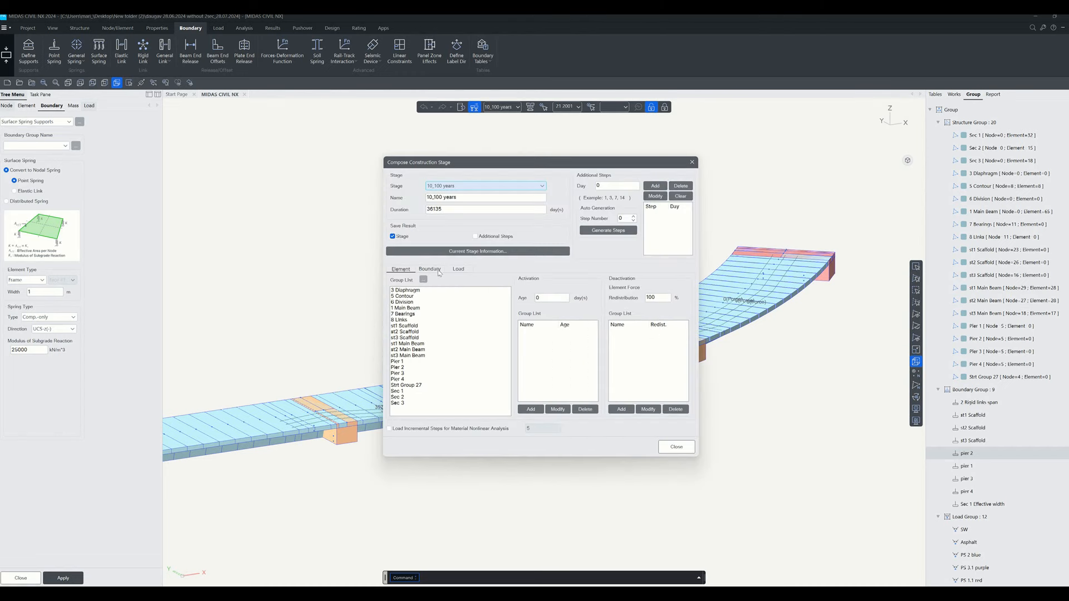
click(437, 270)
click(401, 270)
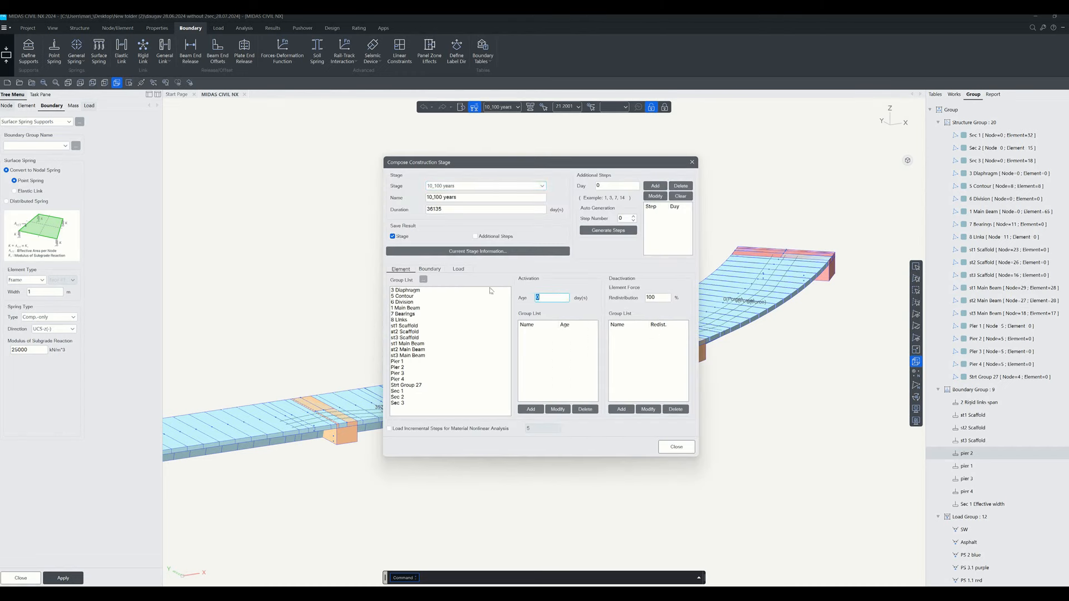
click(428, 271)
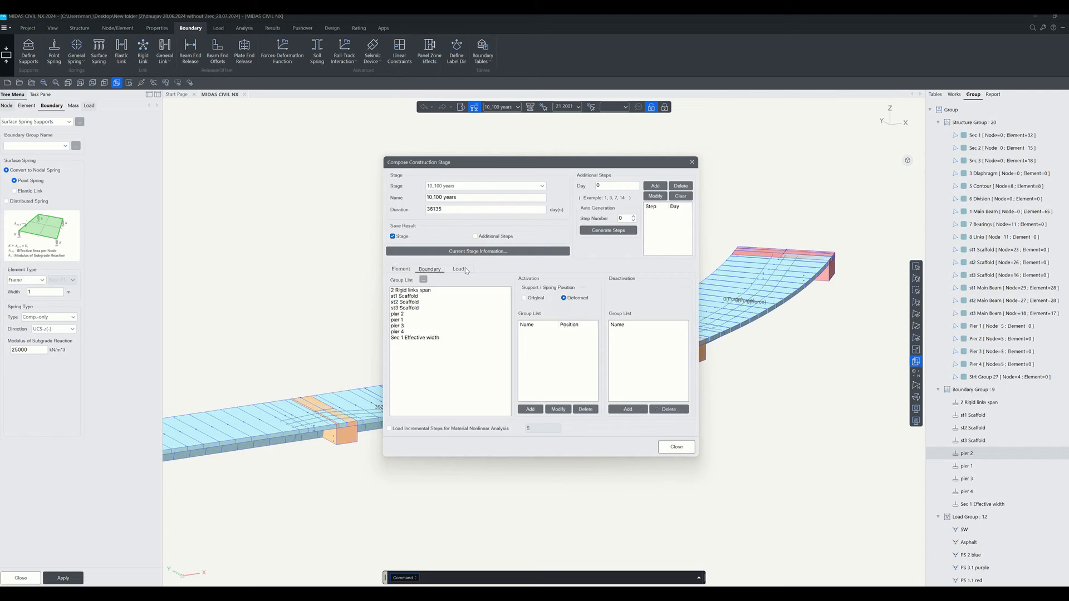
Check the load groups of construction stage 10_100 years, and close the stage definition and the stage list.
click(465, 270)
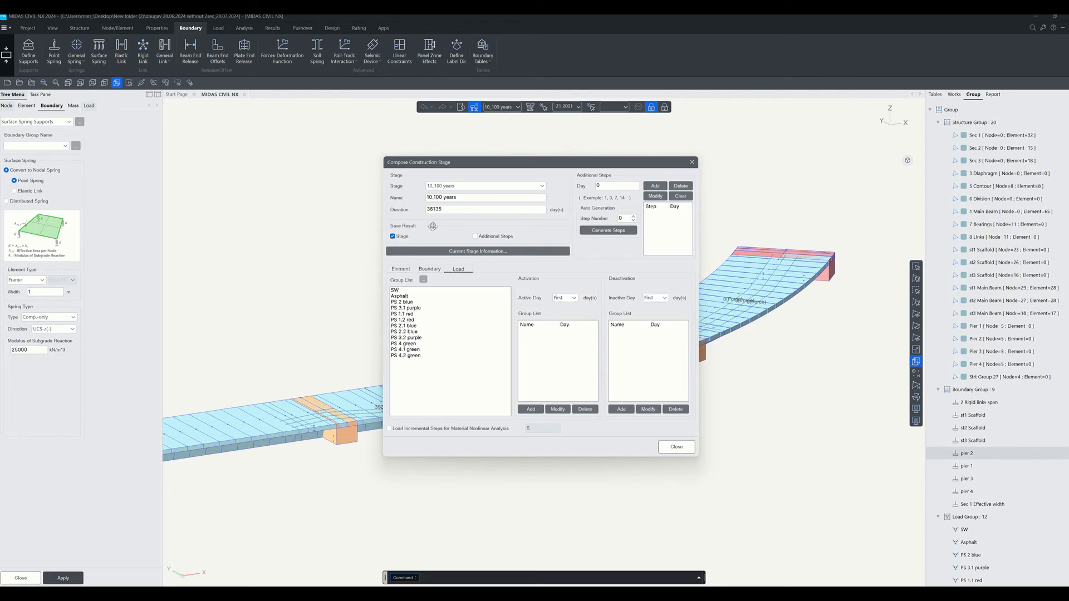
click(446, 210)
click(677, 448)
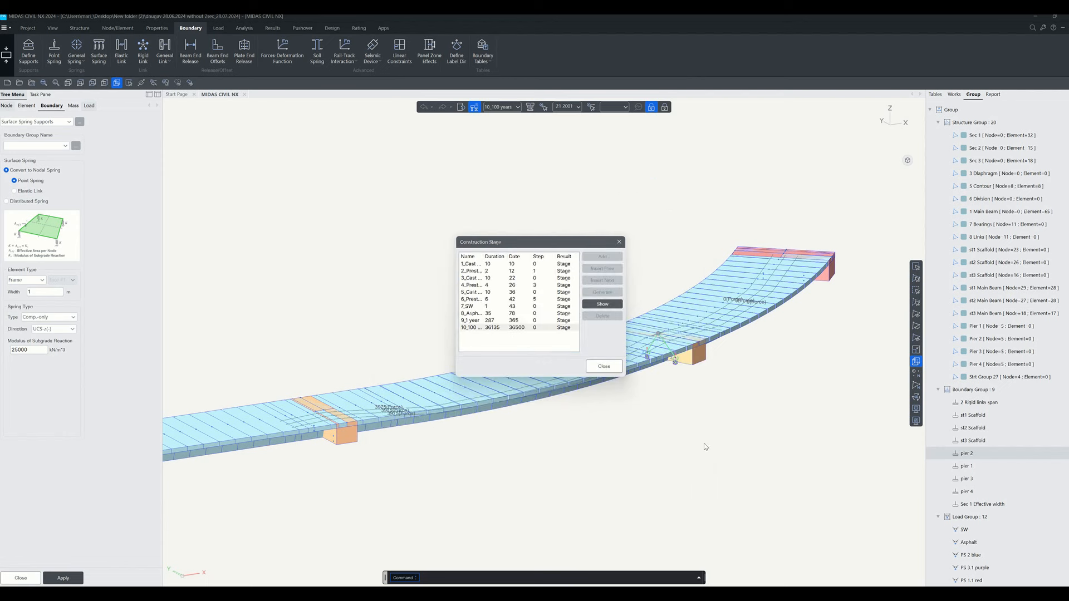
click(604, 366)
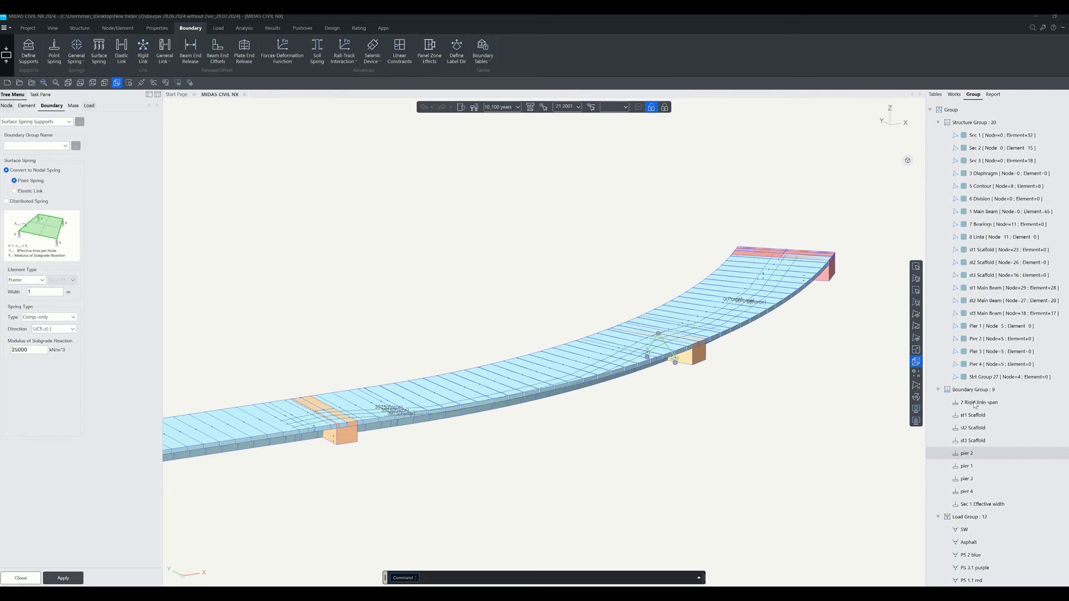
Display the Sec 1 Effective width boundary group and locate its Effective Width Scale Factor elements along the whole bridge.
click(978, 506)
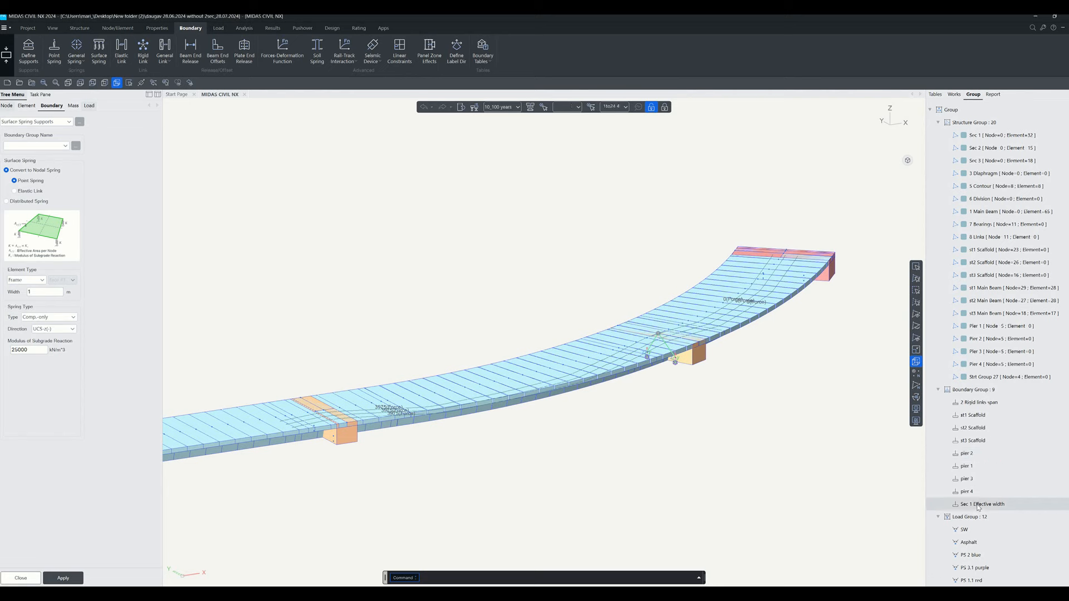
click(954, 94)
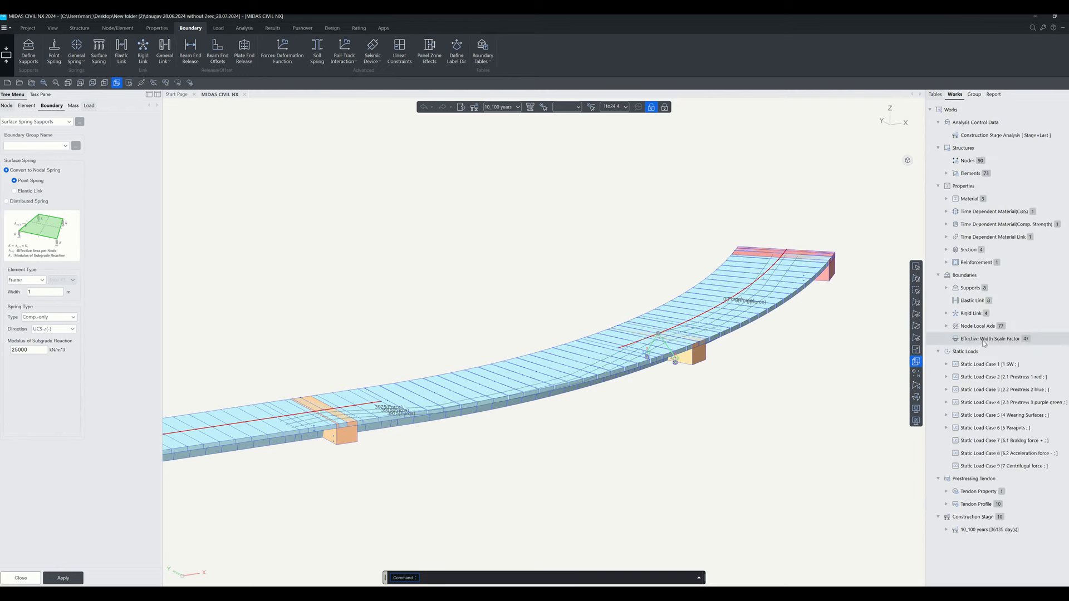
scroll(661, 356, down, 3)
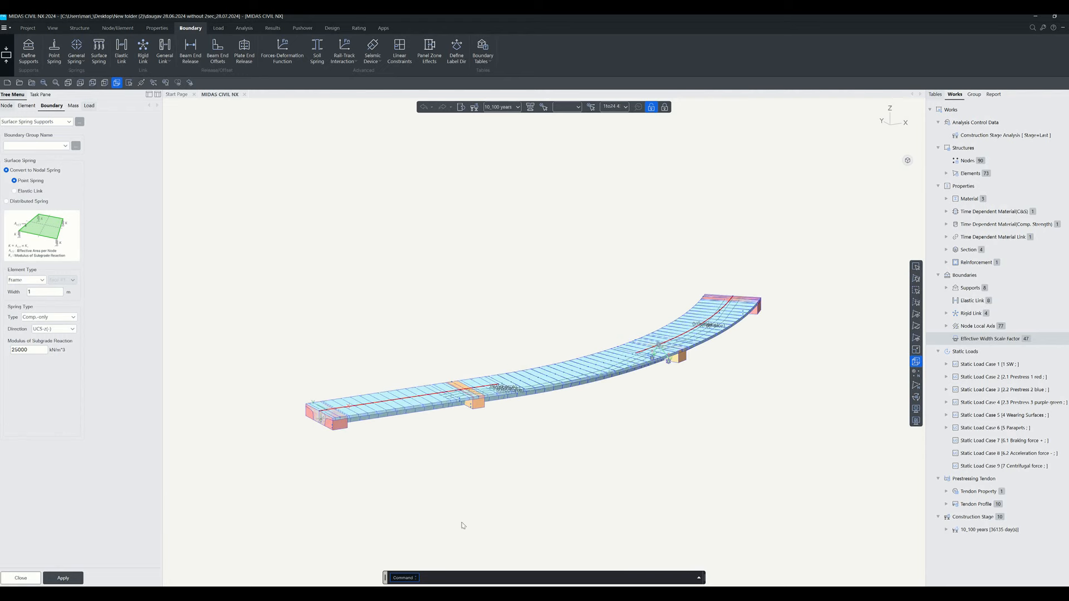
Display construction stage 7_SW and compare its boundaries with those of the preceding stage, 6_Prestress 3rd segment.
click(517, 106)
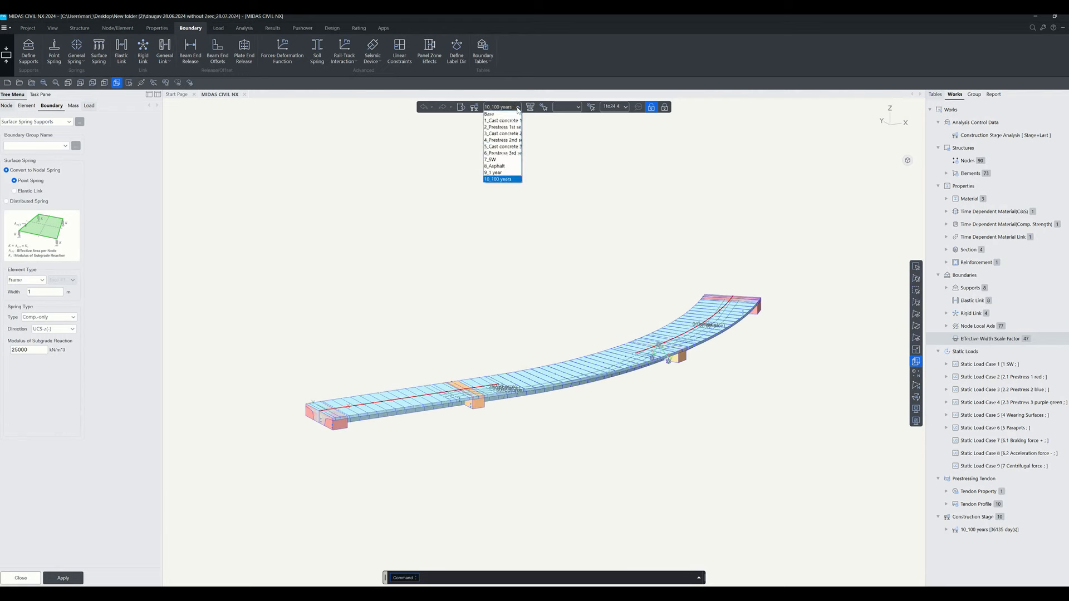
click(492, 160)
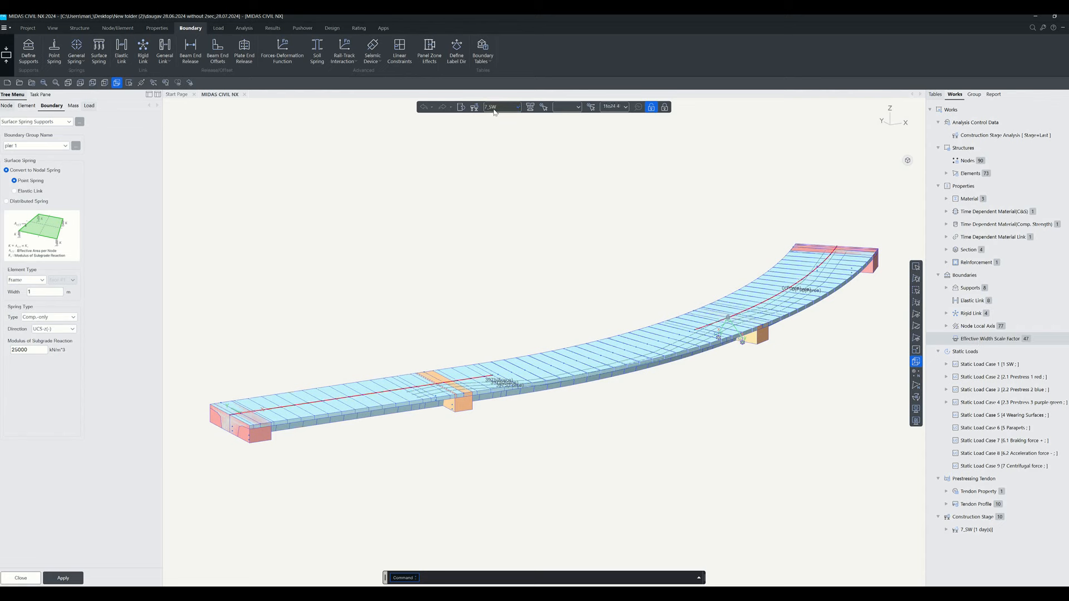
click(517, 107)
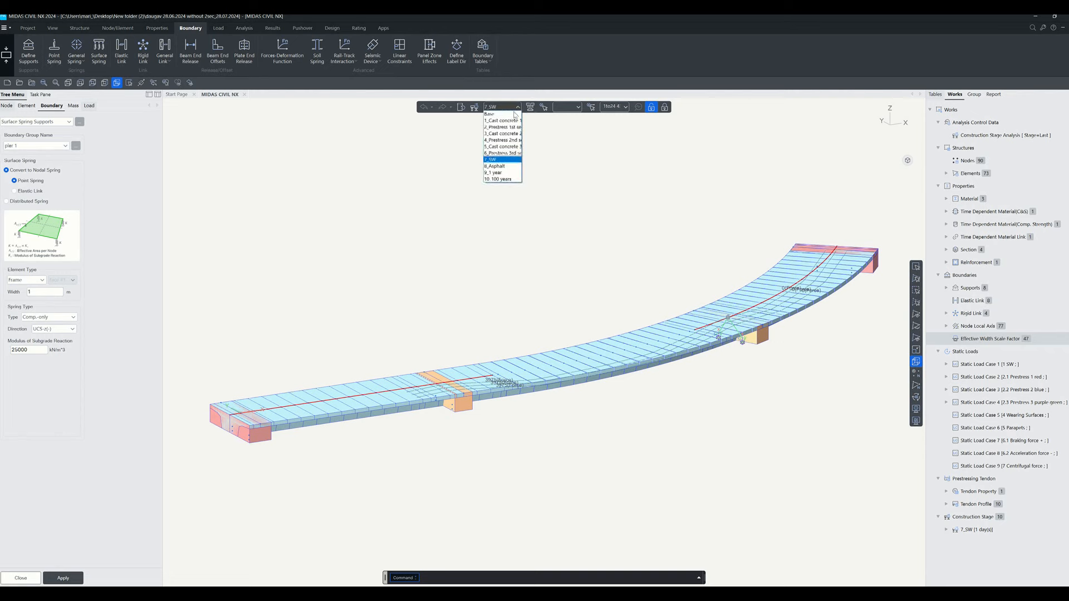
click(501, 153)
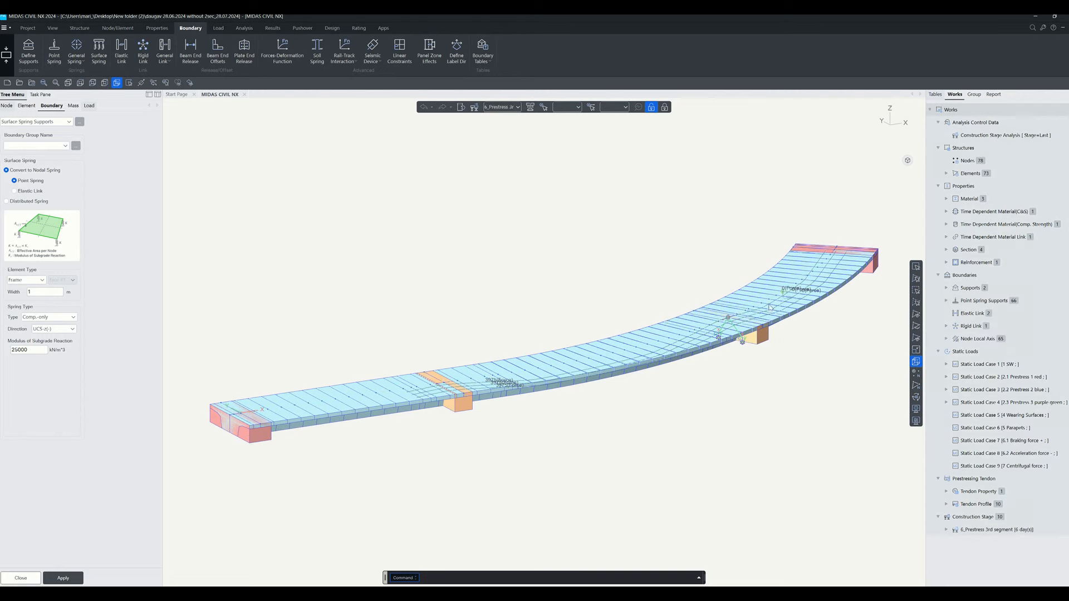
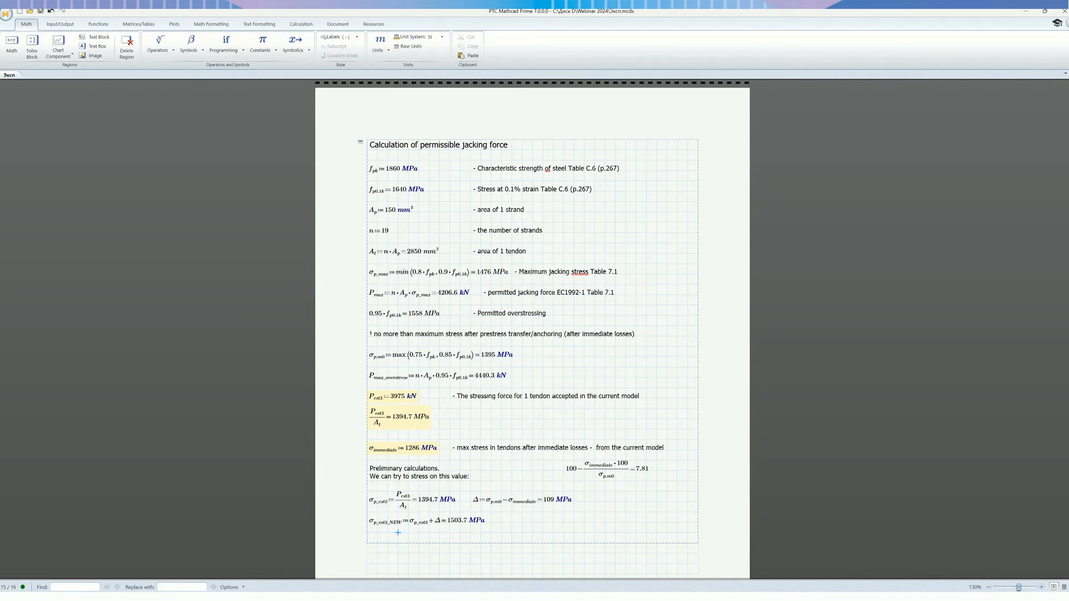
Switch from the Mathcad jacking force calculation to MIDAS CIVIL NX, review the list of tendon profiles and close it.
key(alt+Tab)
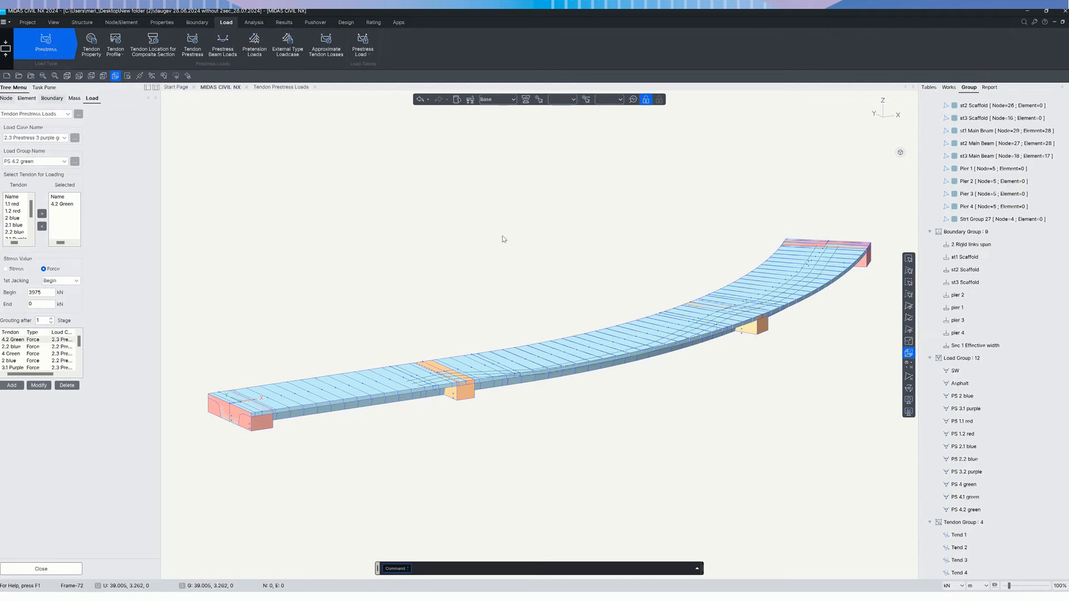
click(51, 49)
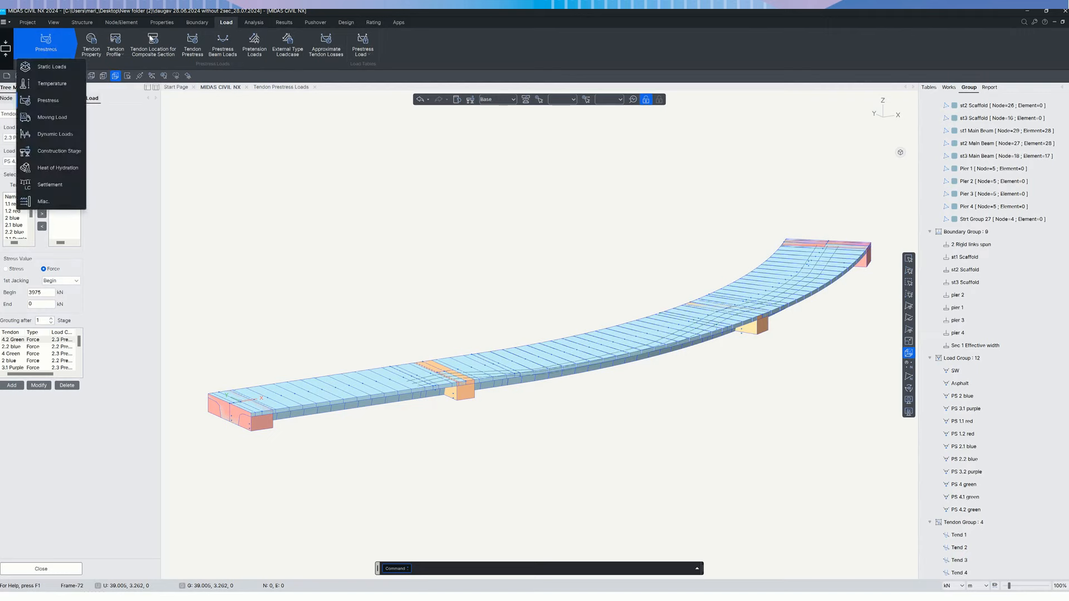
click(227, 25)
click(45, 45)
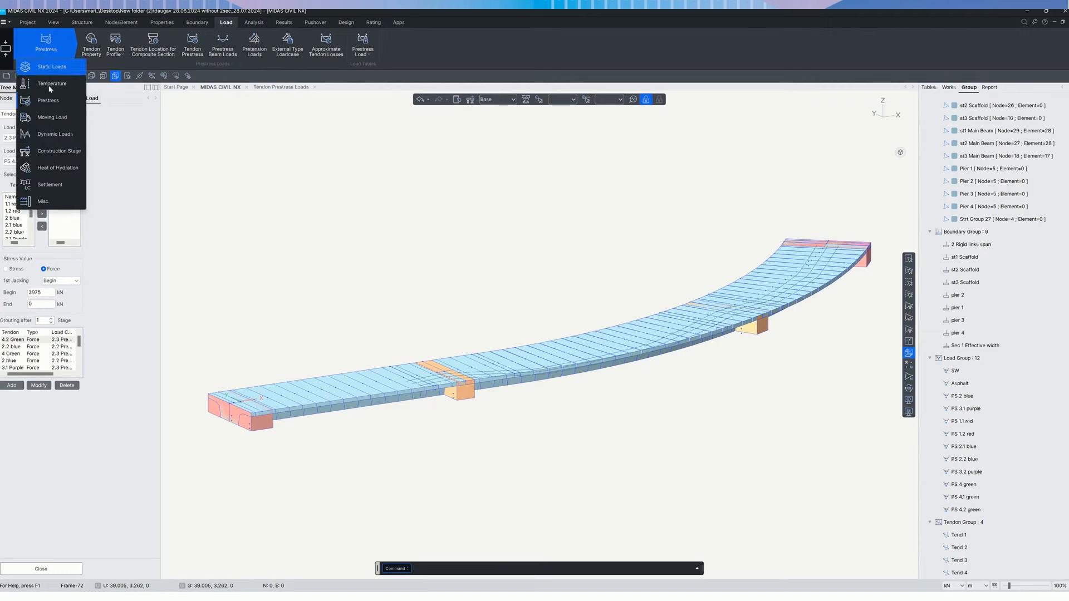
click(121, 50)
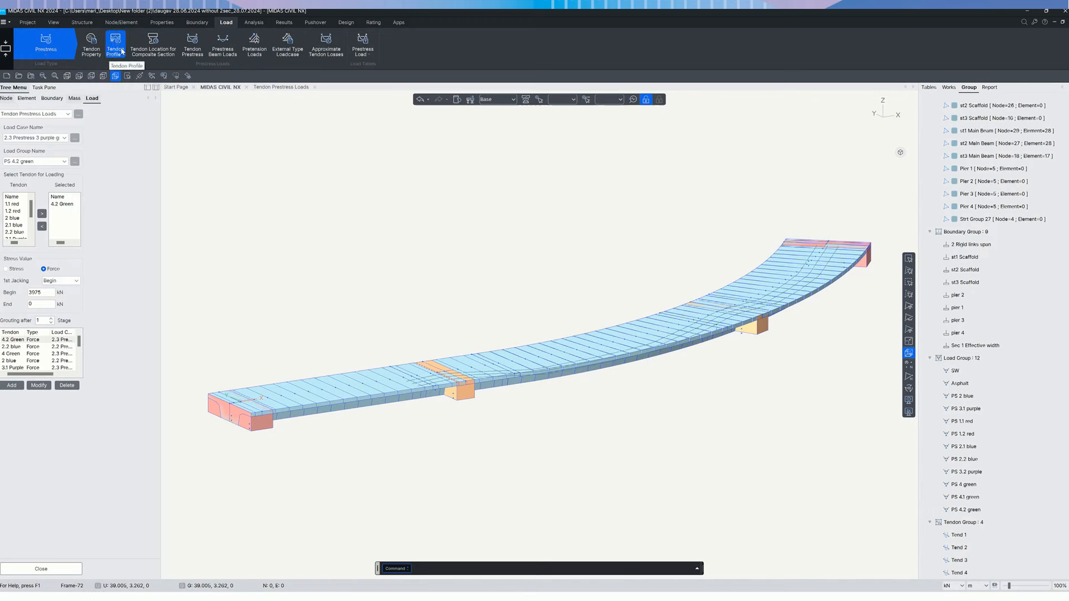
click(137, 64)
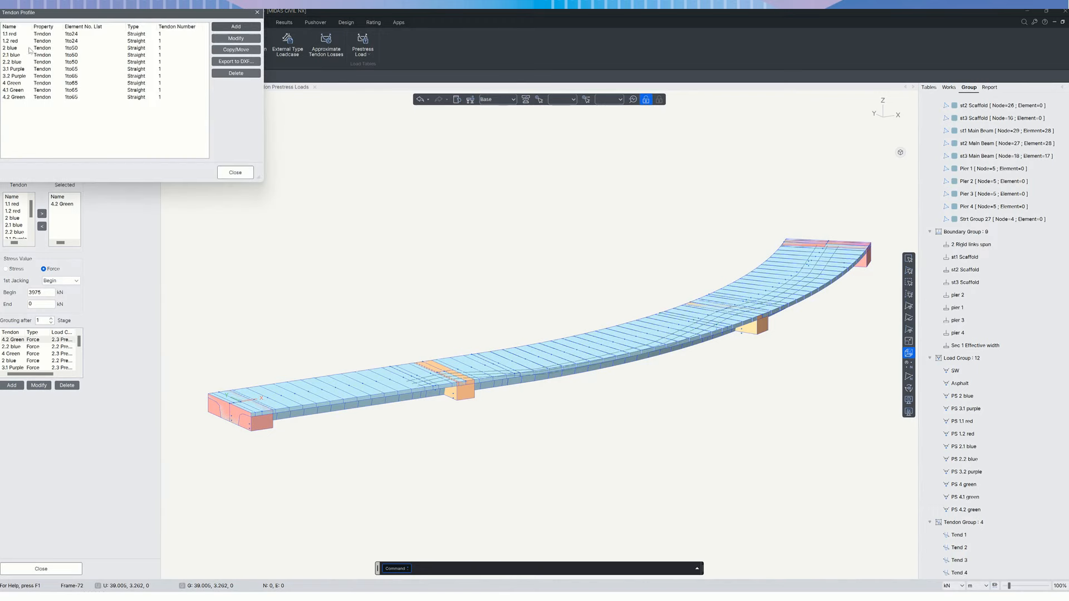
click(235, 172)
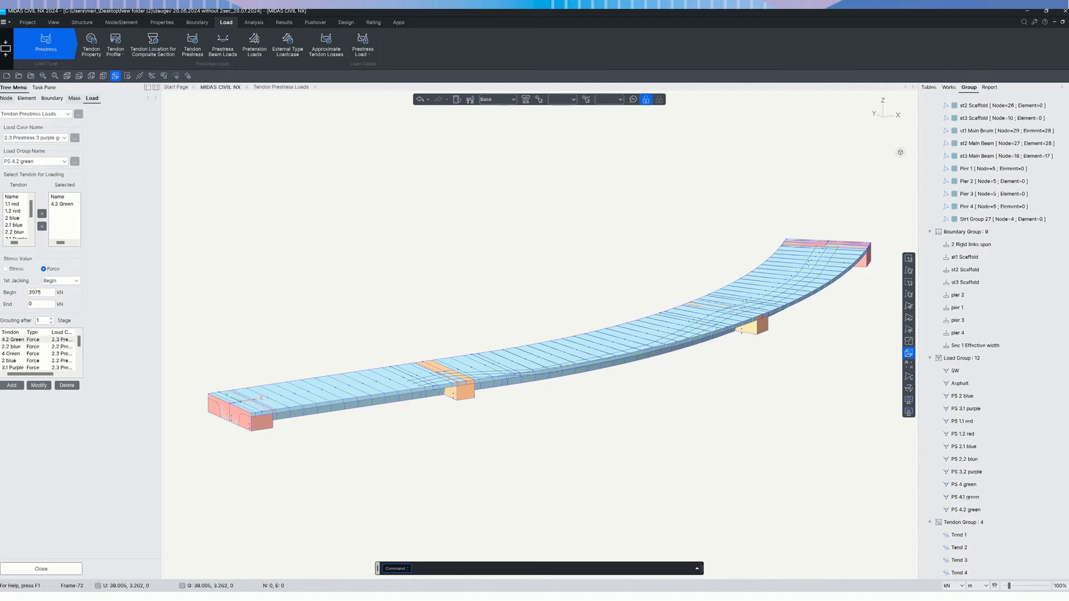
Compare the tendon prestress loads assigned to the 2.2 blue, 4.2 Green, 2 blue and 4 Green tendons.
click(20, 347)
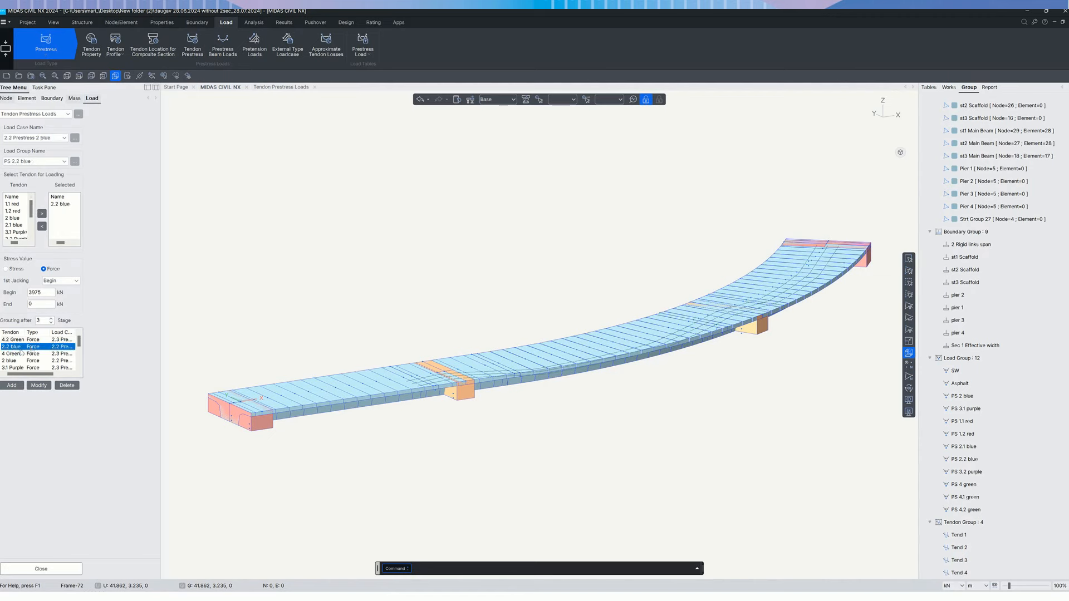
click(12, 340)
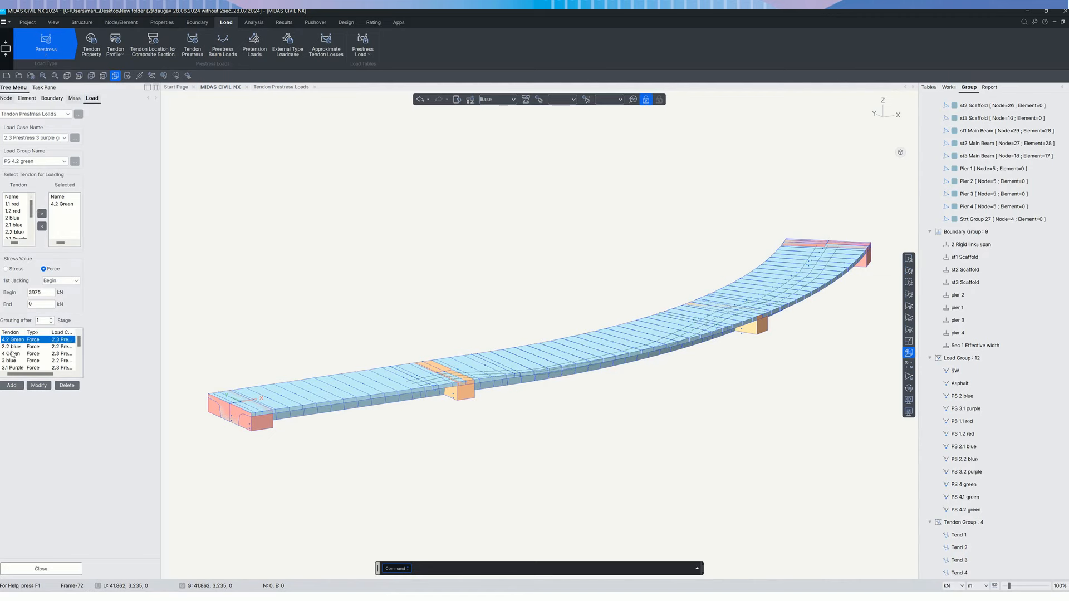
click(14, 362)
click(14, 354)
click(18, 340)
click(15, 354)
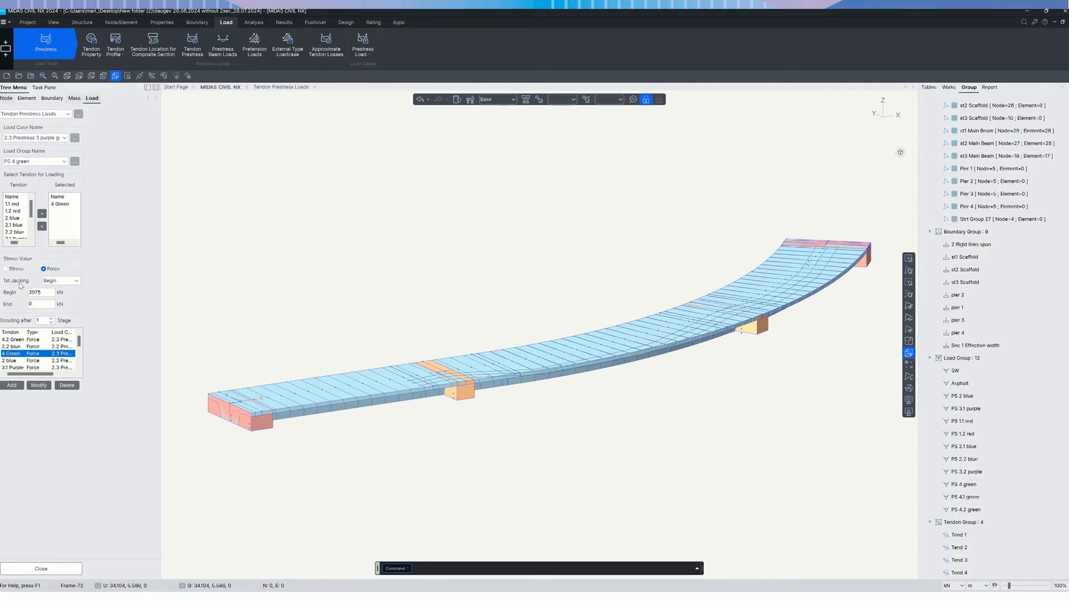
Check the first jacking options of the 4 Green tendon load, keeping Begin, and show the 2.2 blue tendon's load settings.
click(78, 281)
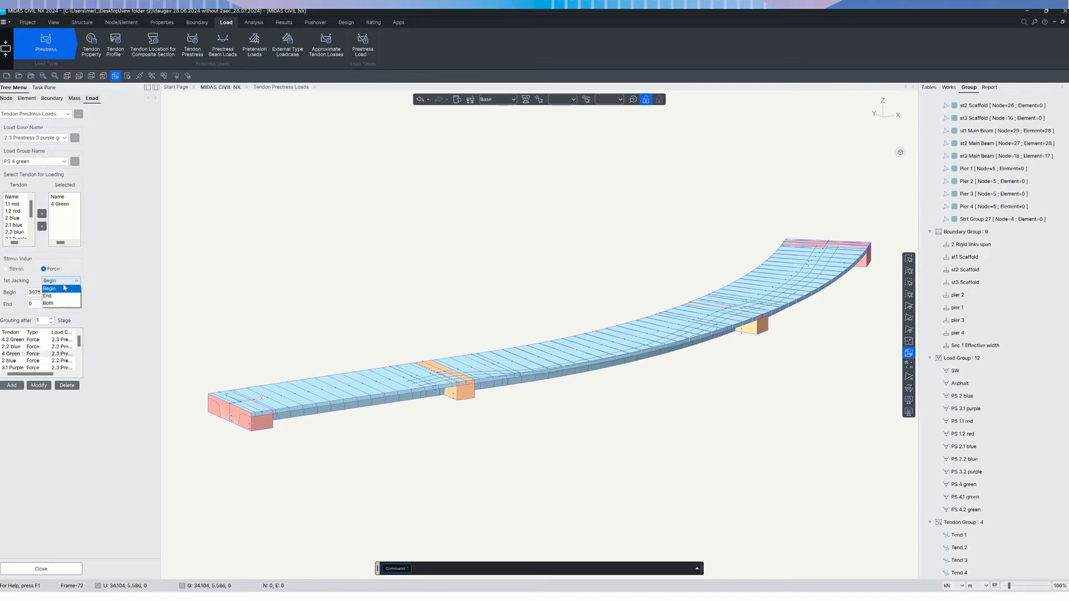
click(77, 288)
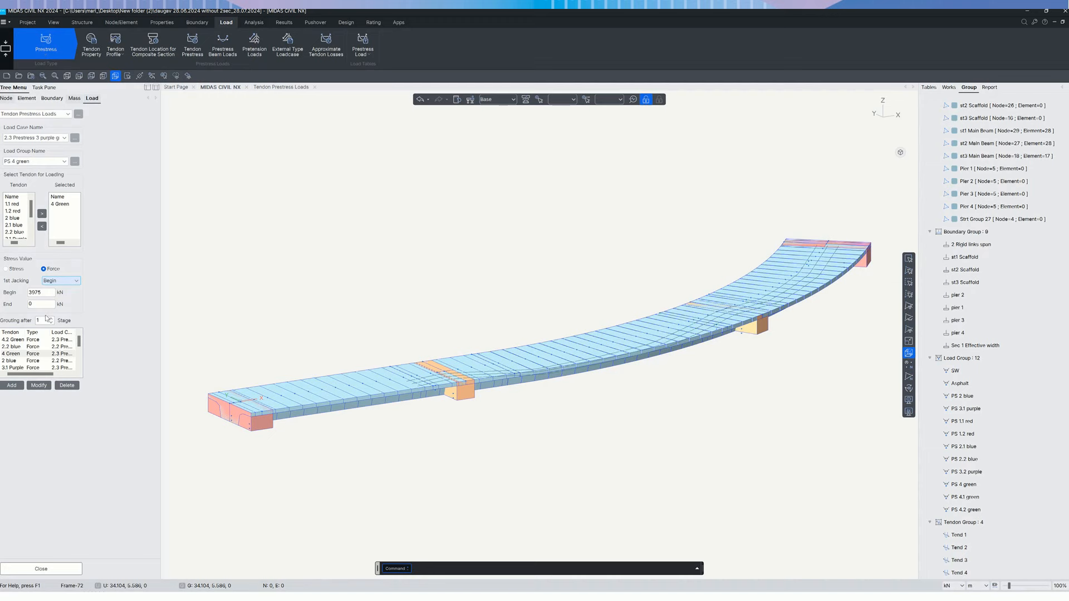
click(32, 346)
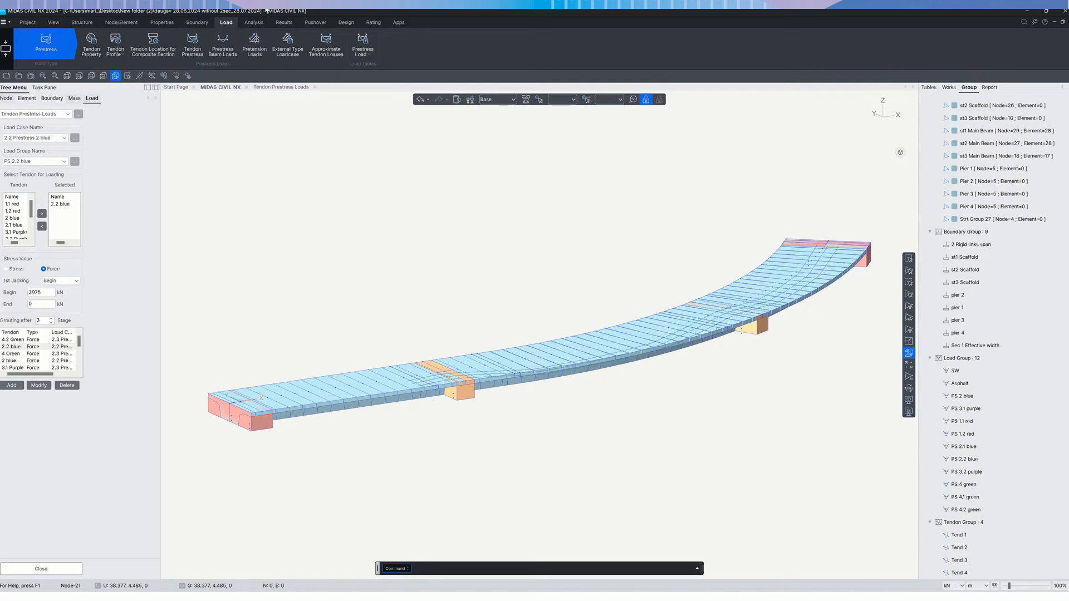
Review the construction stage analysis control data, including the time dependent effect settings and the separated erection load case, and accept it.
click(284, 25)
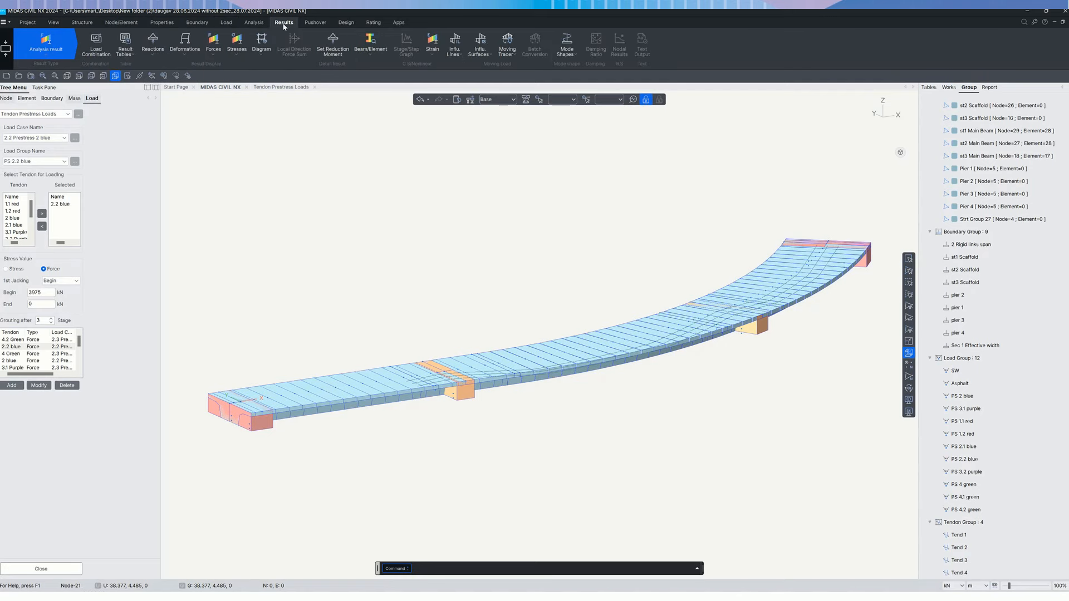
click(254, 23)
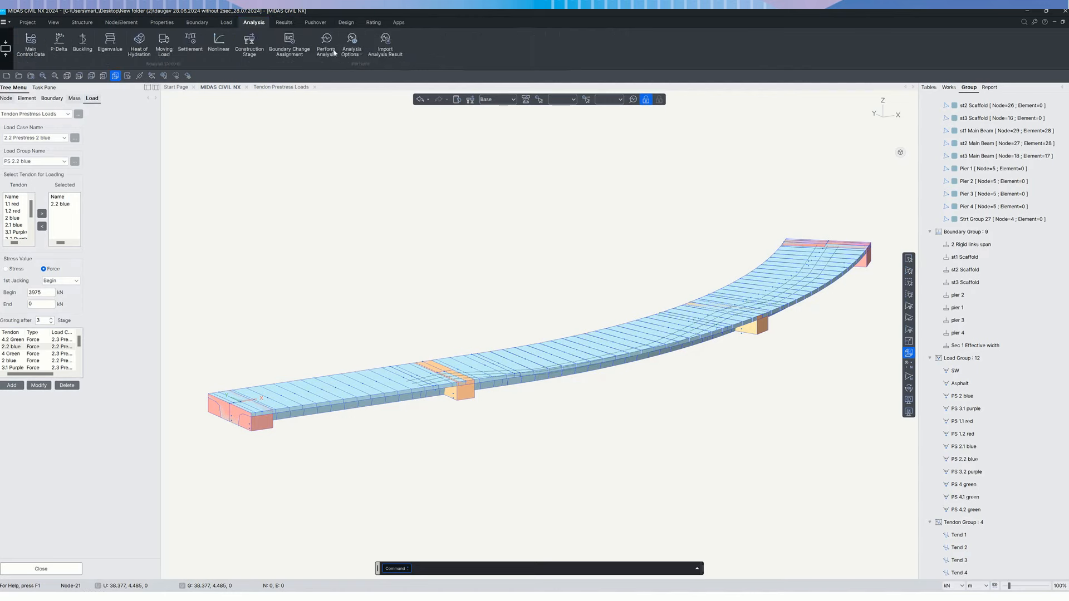
click(250, 53)
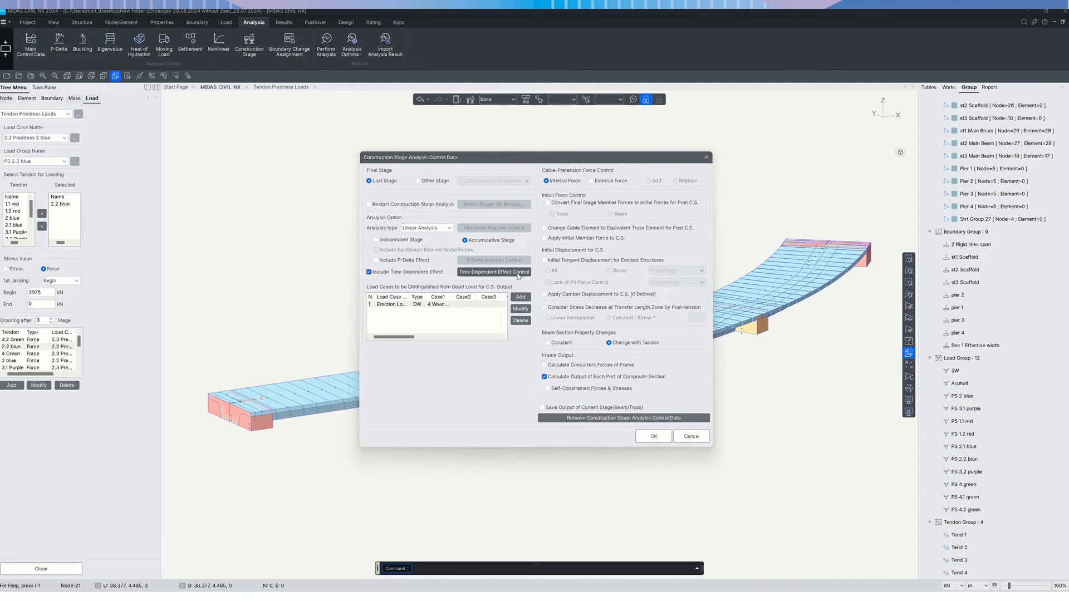
click(493, 272)
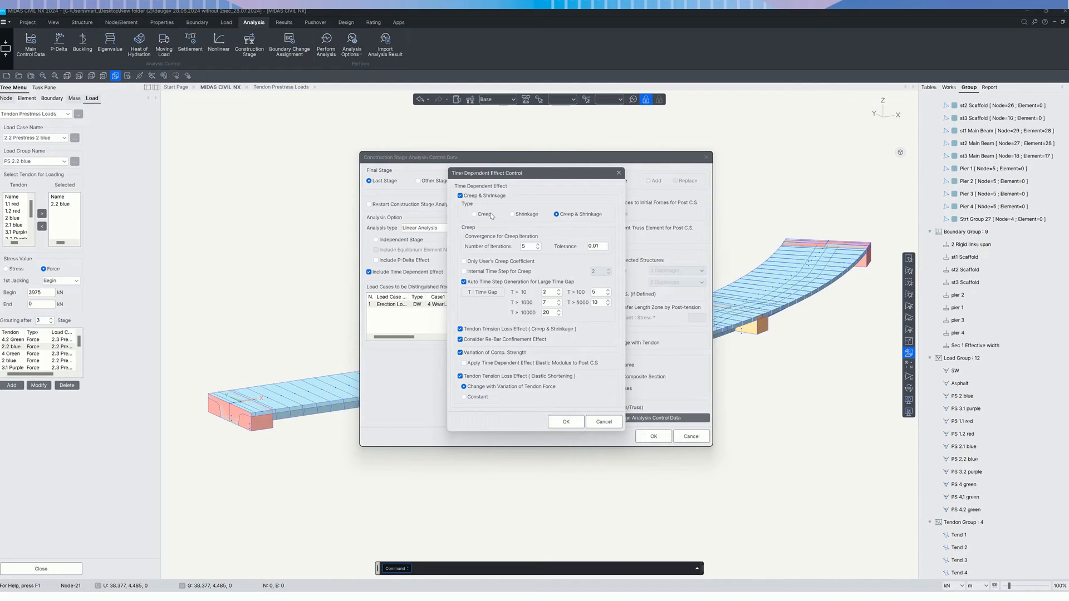
click(618, 173)
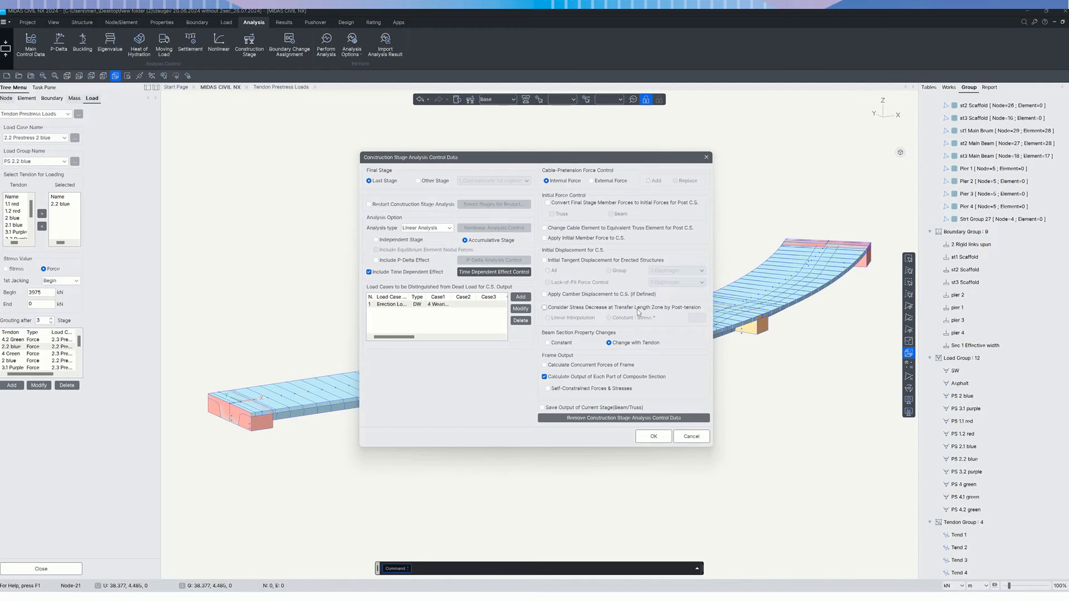
click(450, 305)
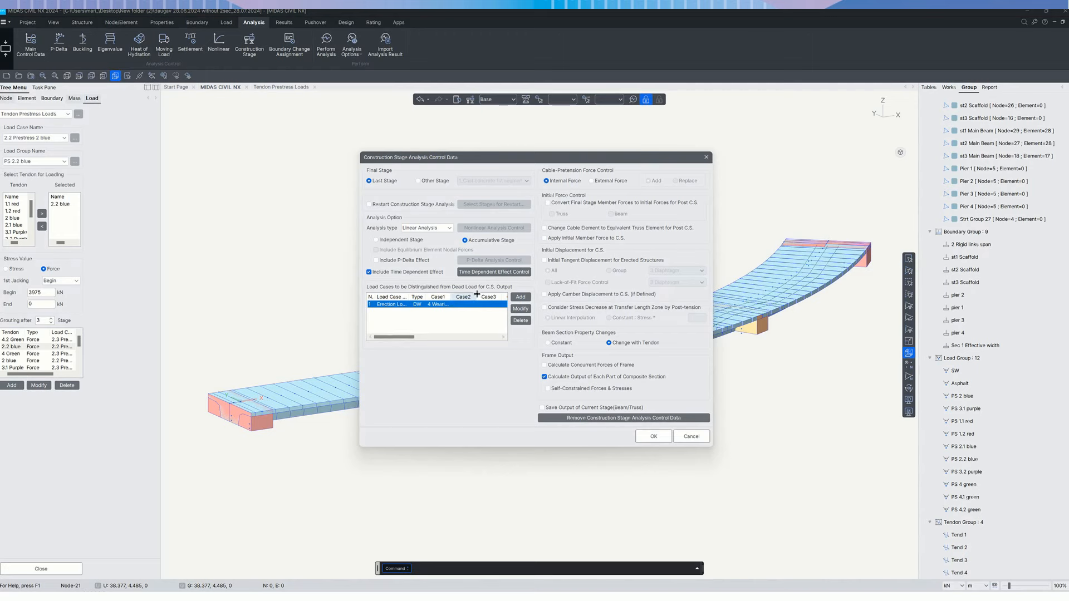
click(654, 437)
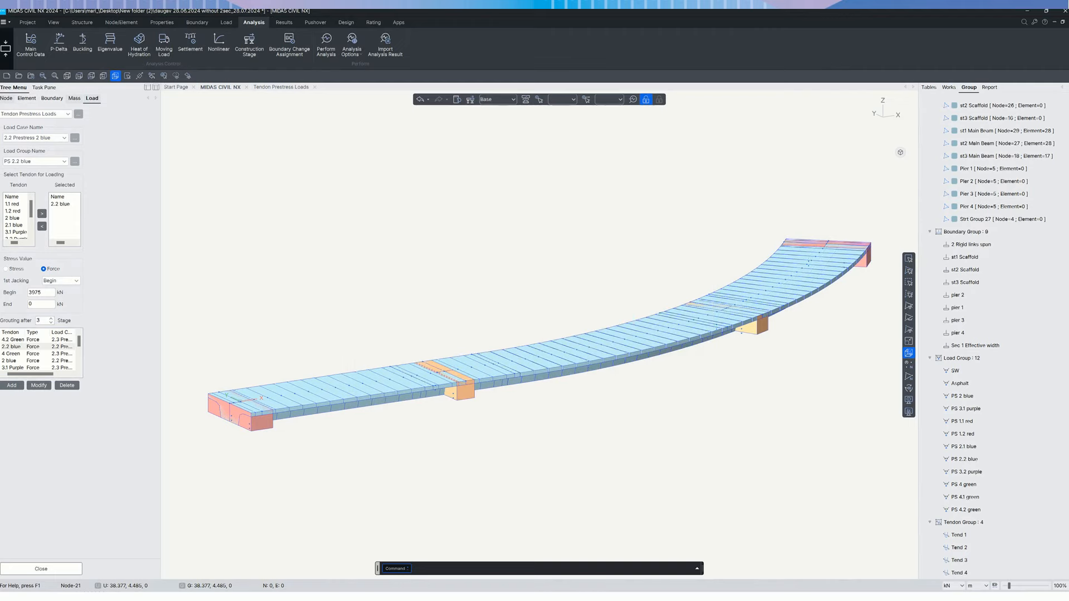
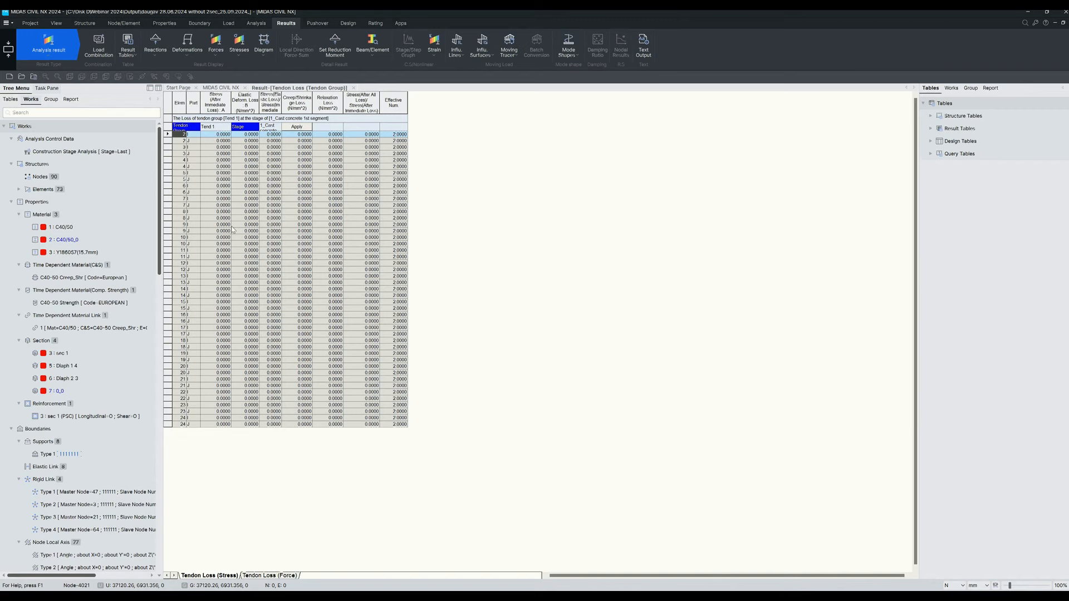
Show the stress losses of tendon group Tend 1 at the 2_Prestress 1st segment stage in the tendon loss table.
click(279, 128)
click(280, 128)
click(277, 142)
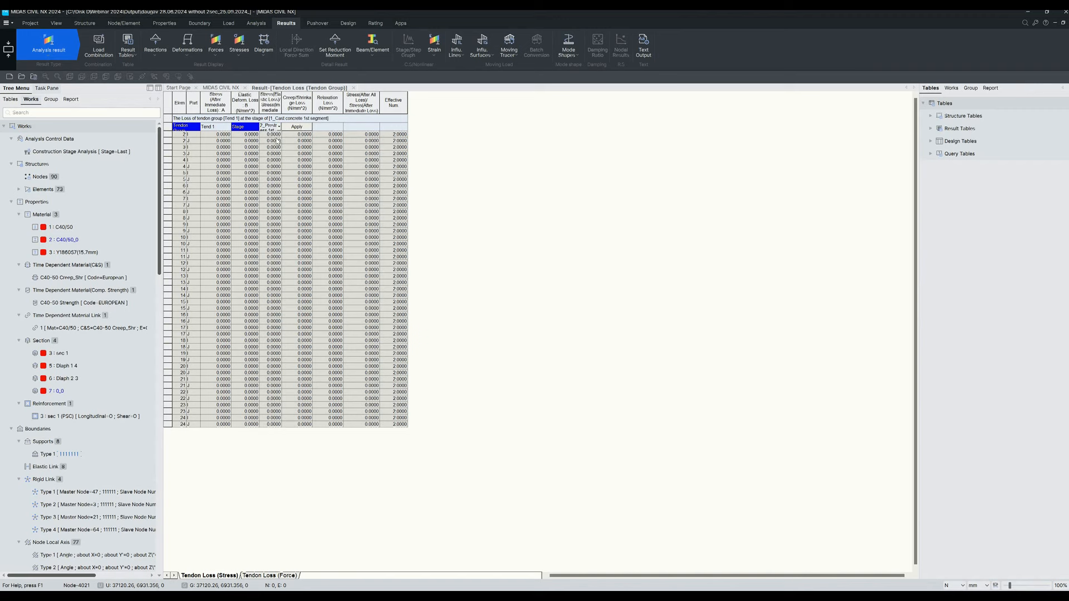
click(299, 128)
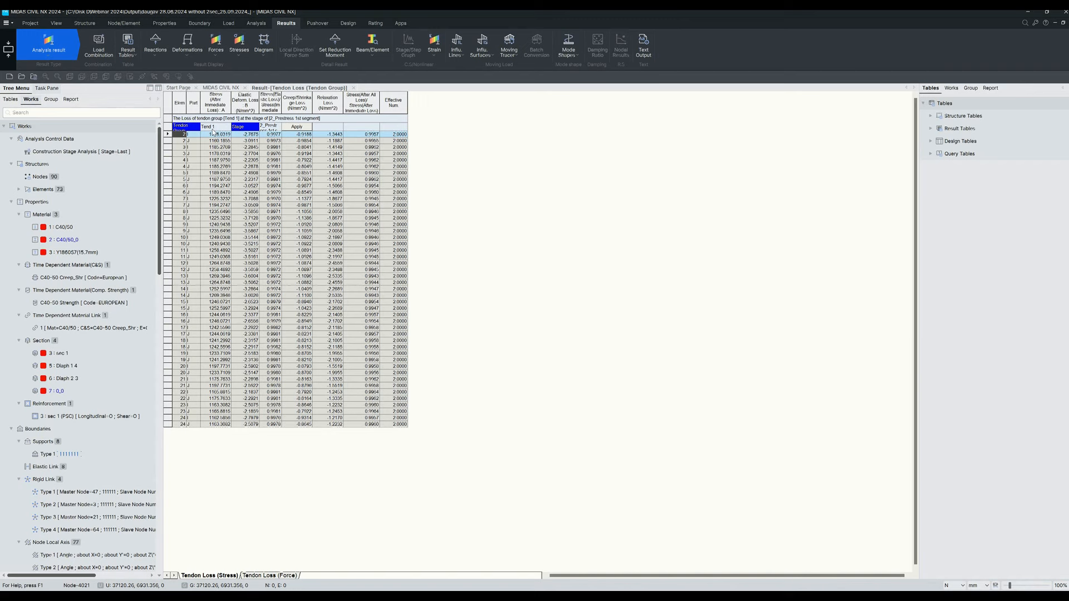
Show the stress losses of tendon group Tend 2 at the 4_Prestress 2nd segment stage in the tendon loss table.
click(218, 127)
click(229, 127)
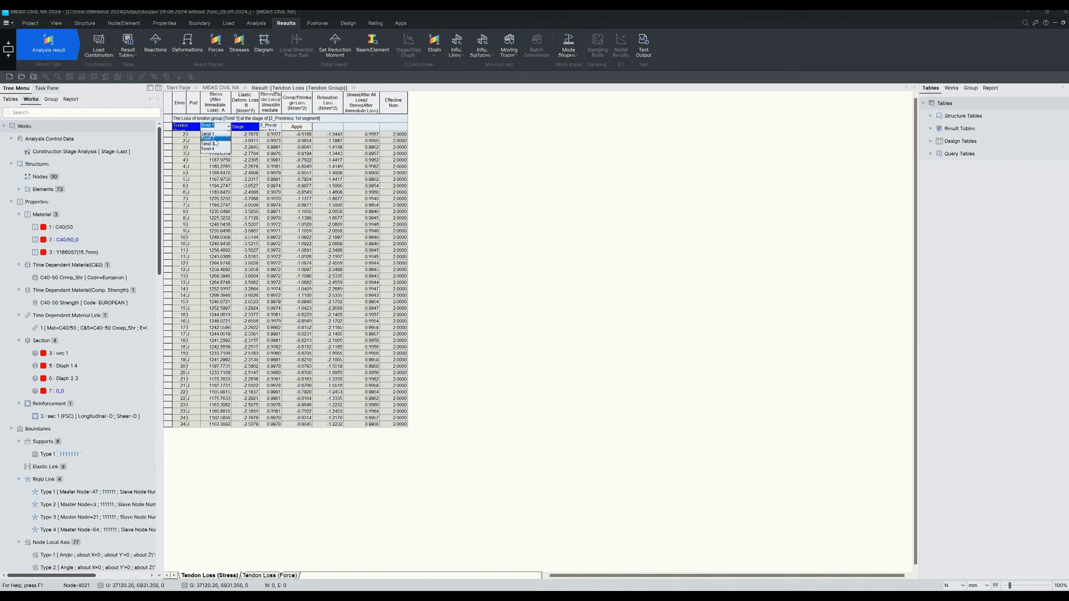
click(216, 139)
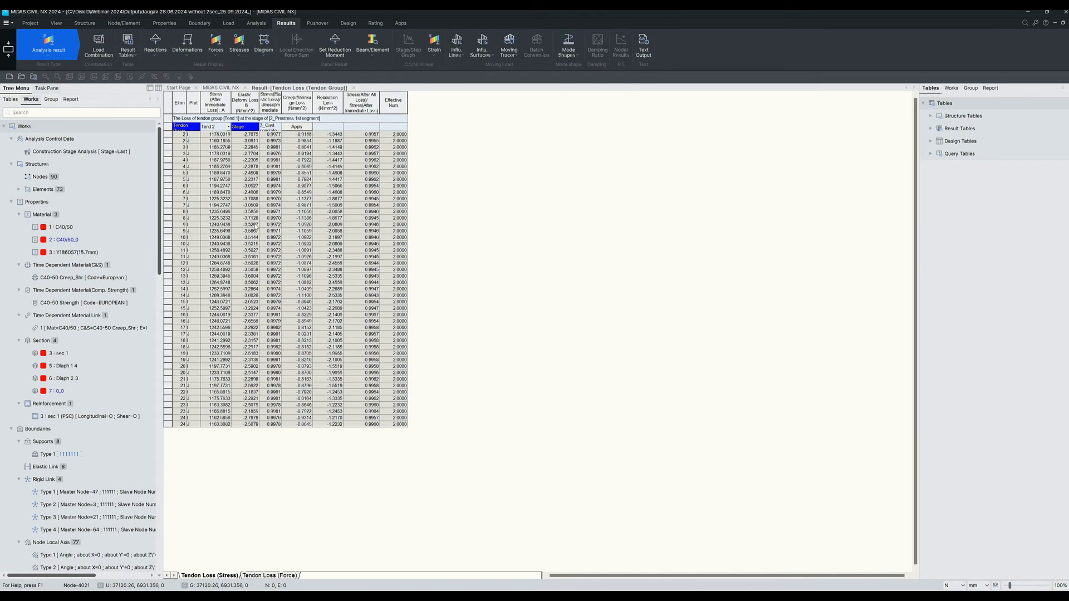
click(298, 127)
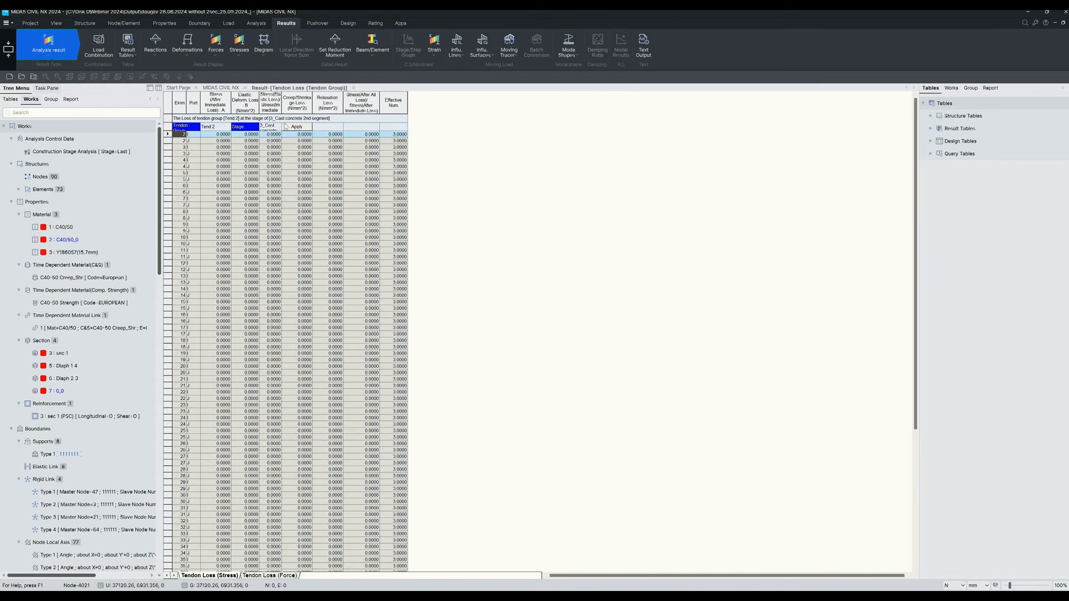
click(280, 127)
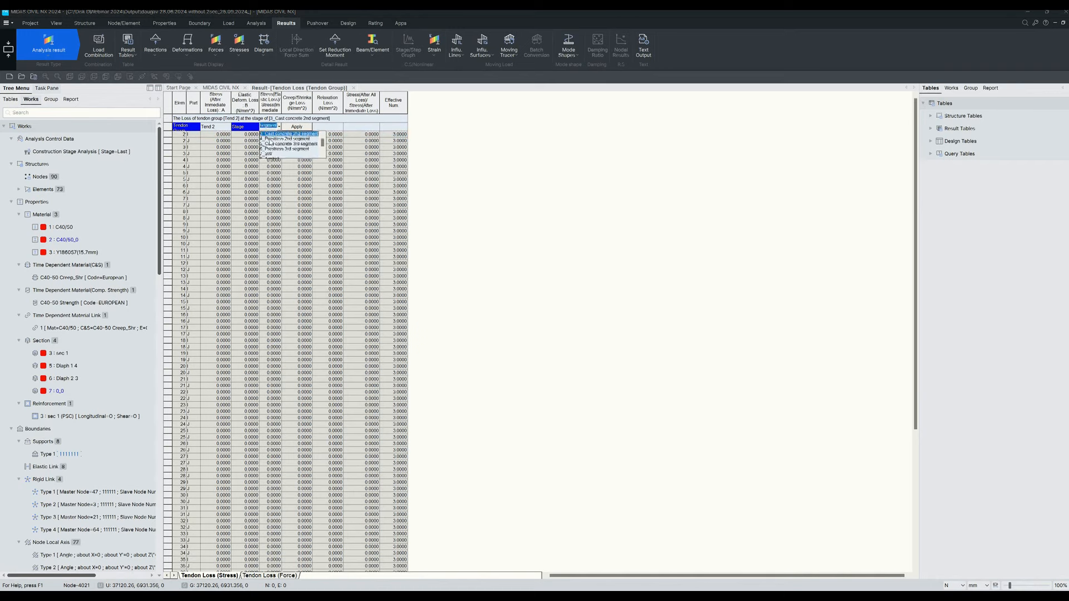
click(288, 147)
click(298, 127)
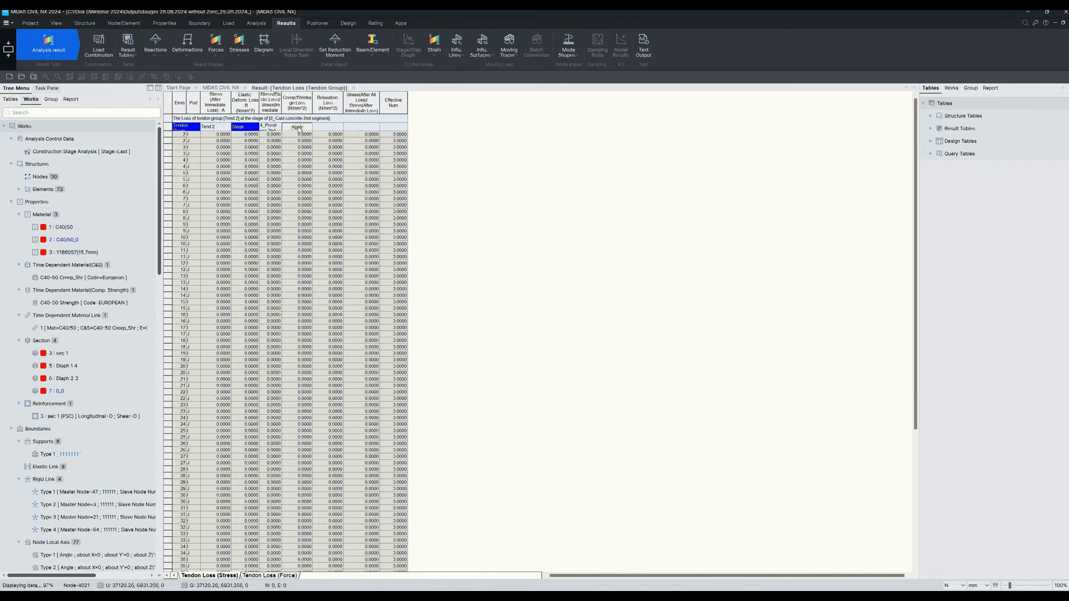
Plot the time-dependent loss graph of the 2 blue tendon at the last step and animate it through the construction stages.
right_click(316, 236)
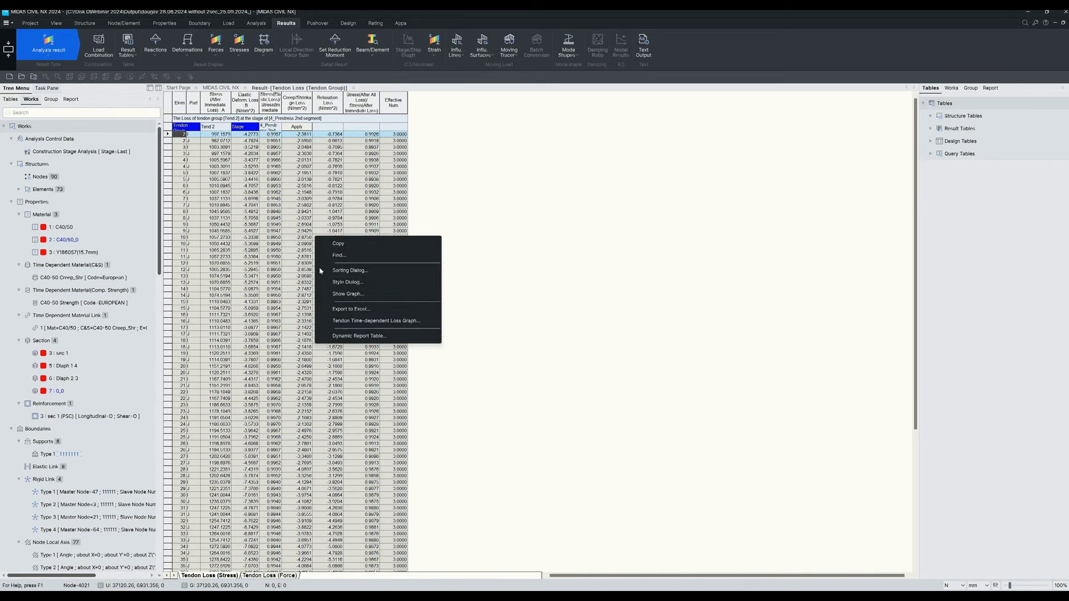
click(364, 321)
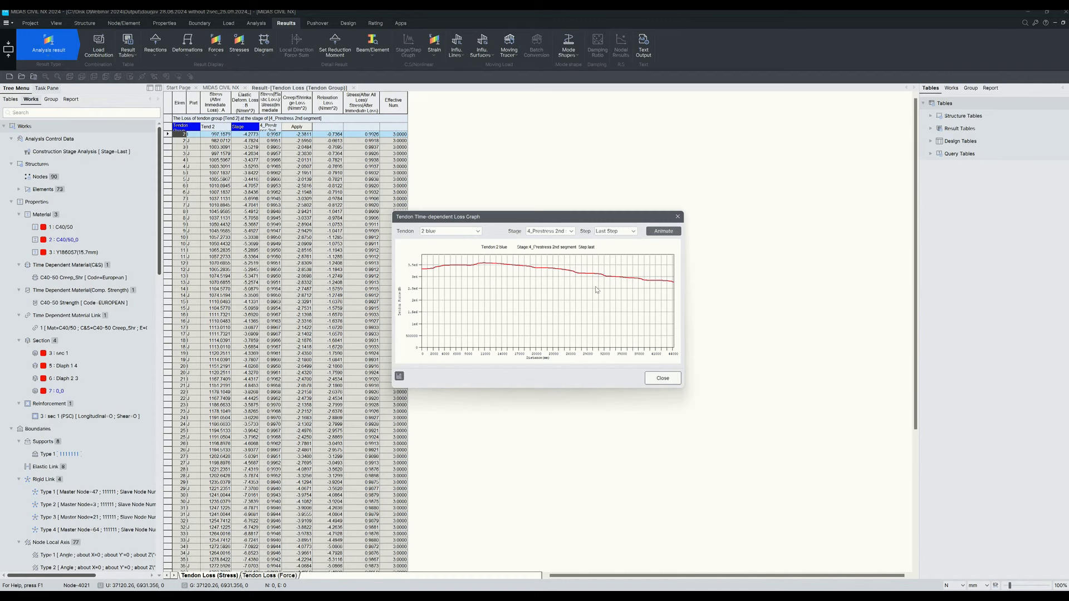
click(658, 232)
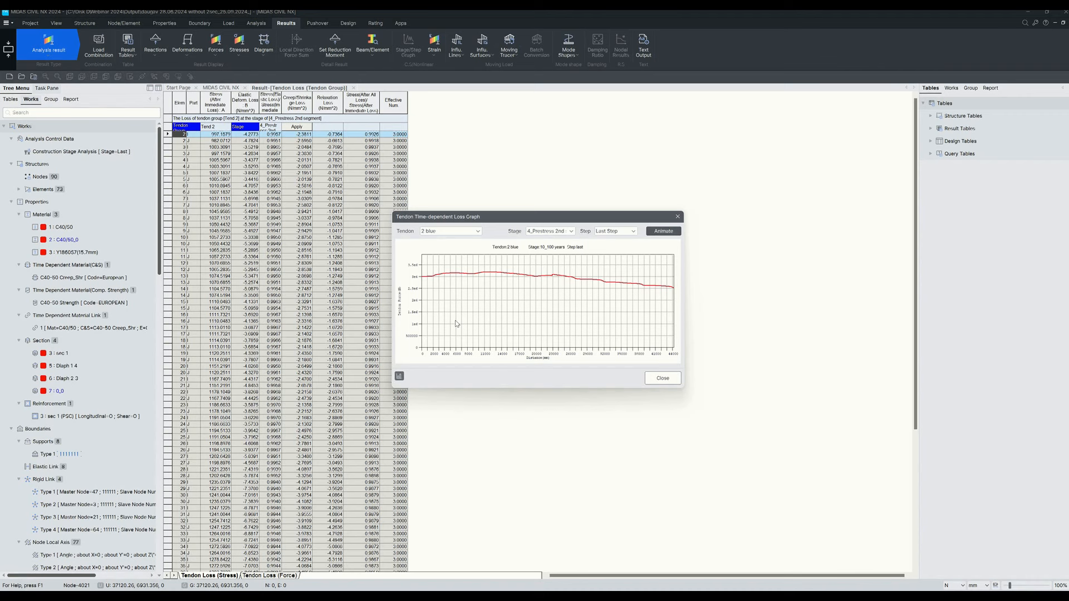
click(854, 328)
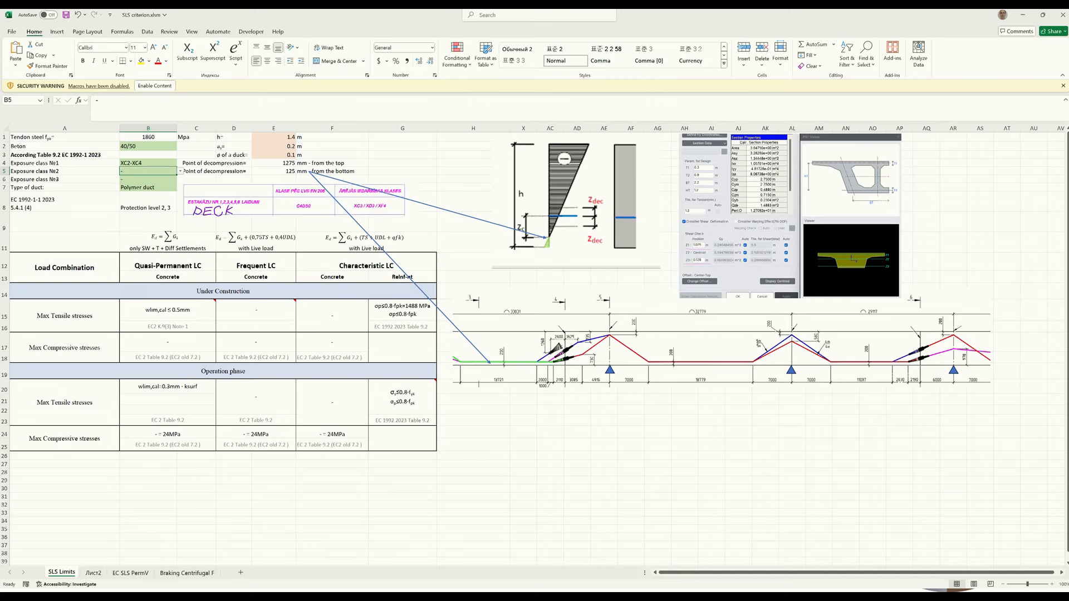
Switch to the SLS criterion workbook in Excel and set exposure class 2 to XD1-XD3, XS1-XS3 and exposure class 3 to XF1-XF4.
click(364, 207)
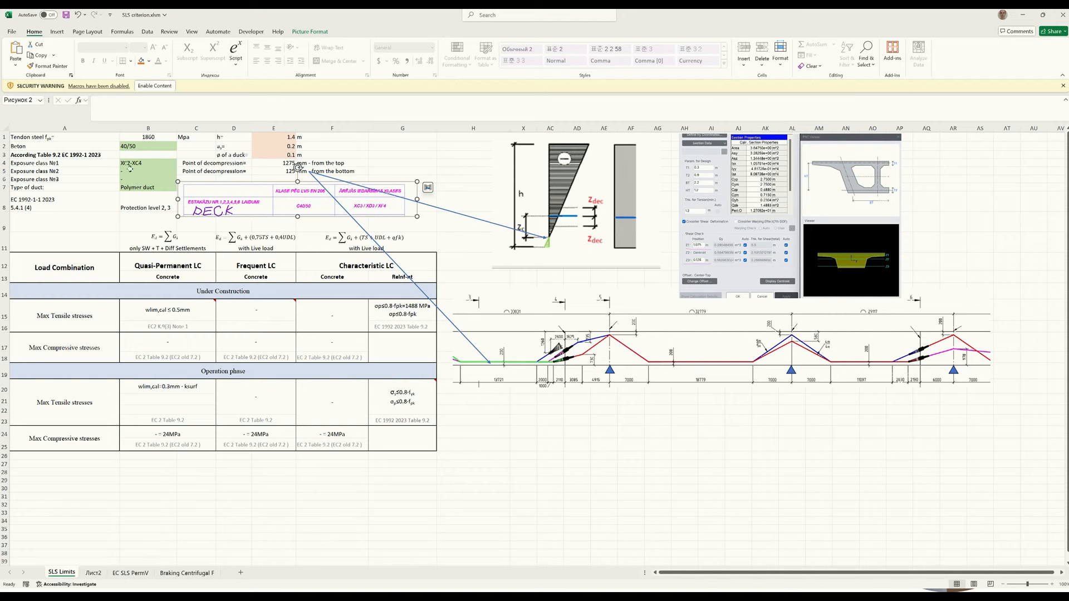
click(167, 172)
click(181, 172)
click(162, 184)
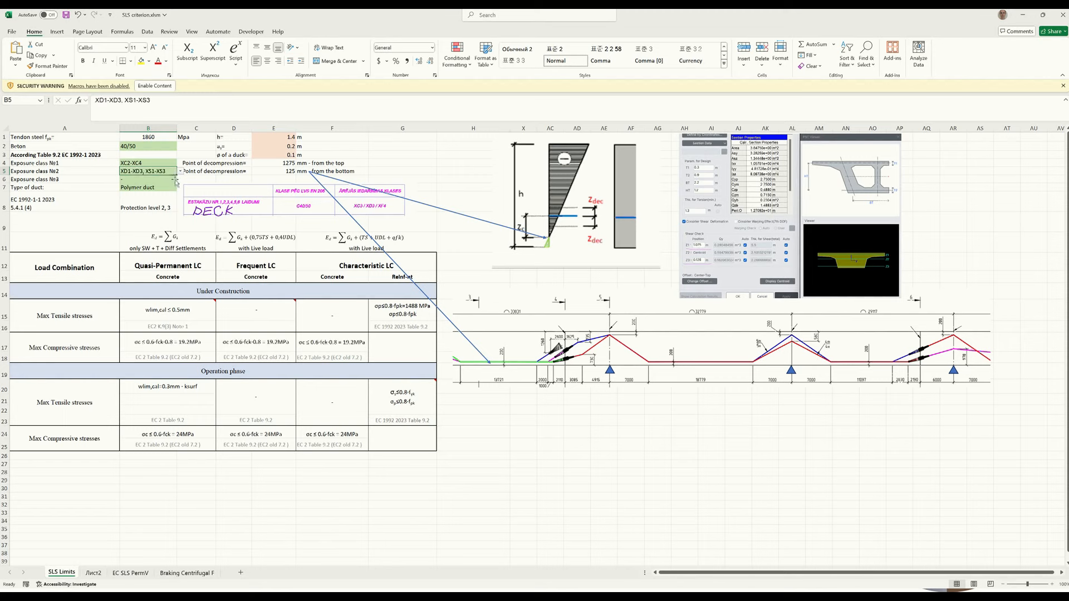
click(180, 182)
click(170, 179)
click(179, 180)
click(134, 194)
Set the type of duct to Metal duct on the SLS Limits sheet.
click(142, 189)
click(179, 188)
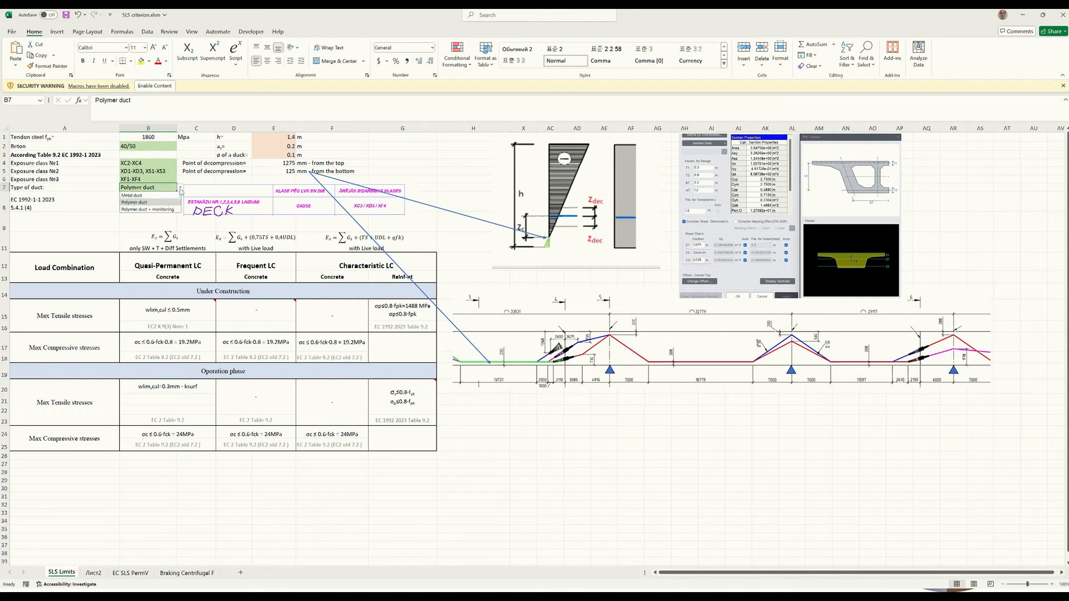
click(132, 195)
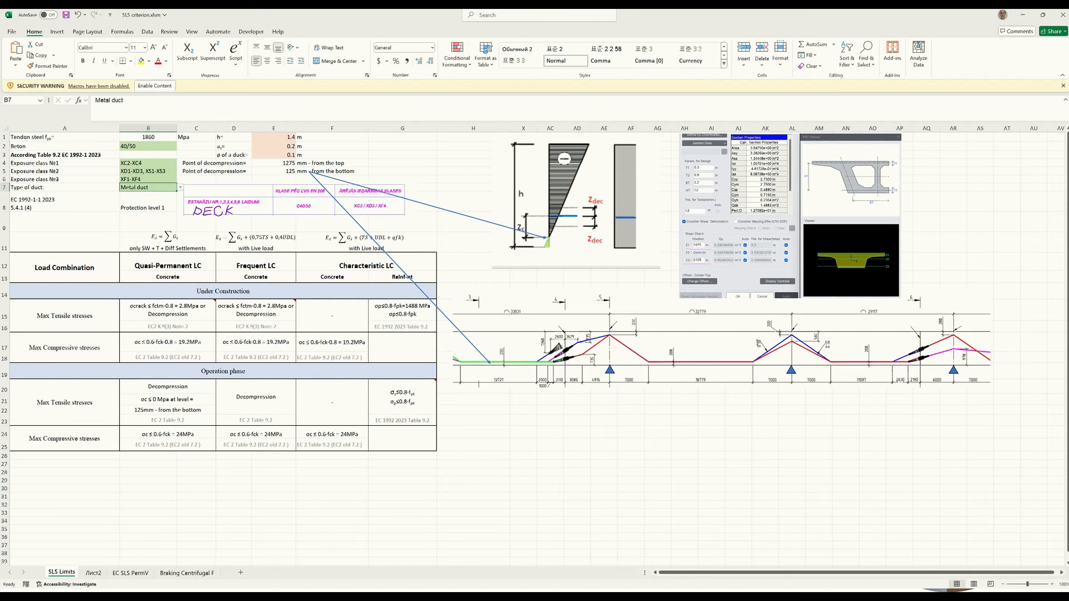
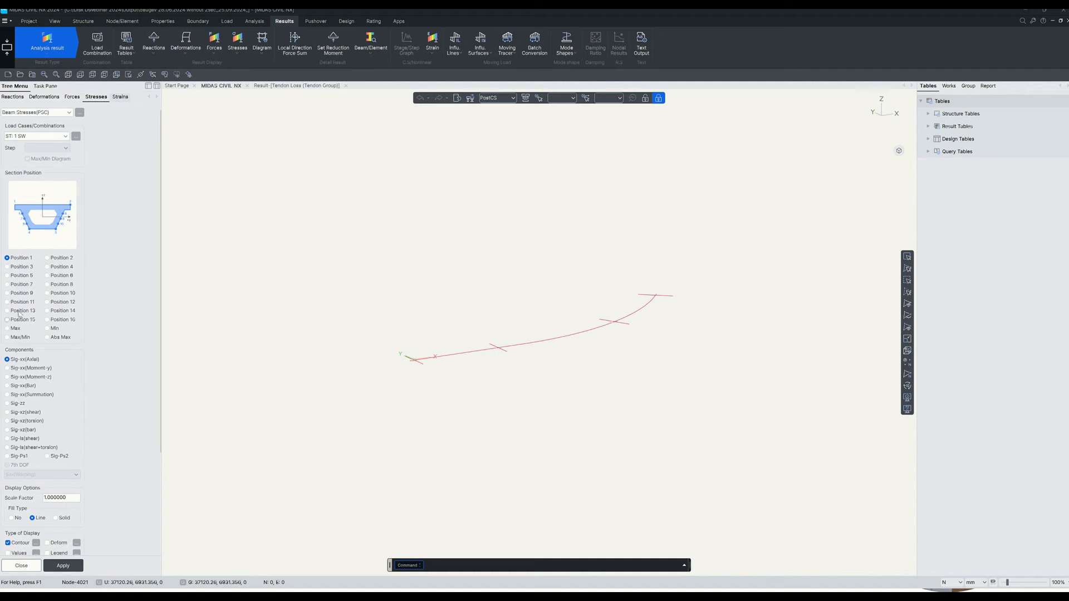
Return to MIDAS CIVIL NX and display the Sig-xx(Summation) PSC beam stresses for CS: Summation at Position 1, stage 2_Prestress 1st segment, in front view.
click(22, 276)
click(26, 294)
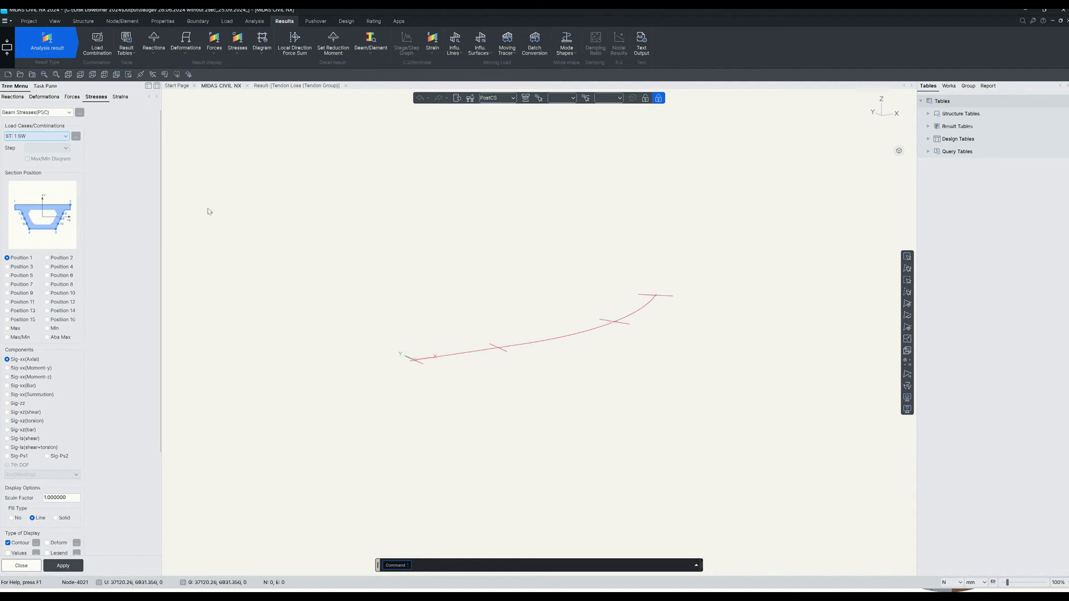
click(513, 98)
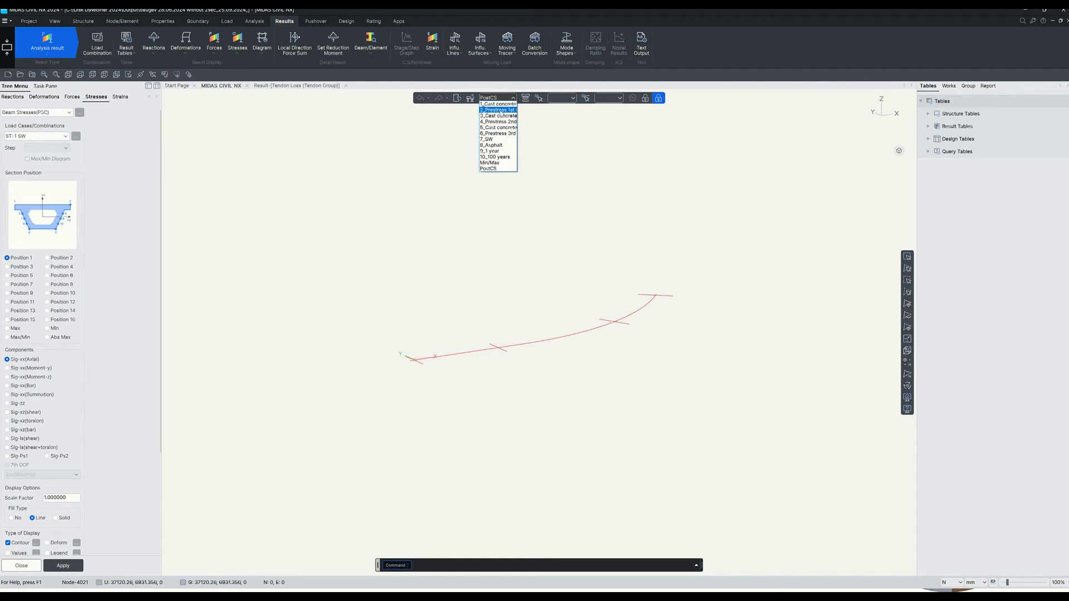
click(499, 111)
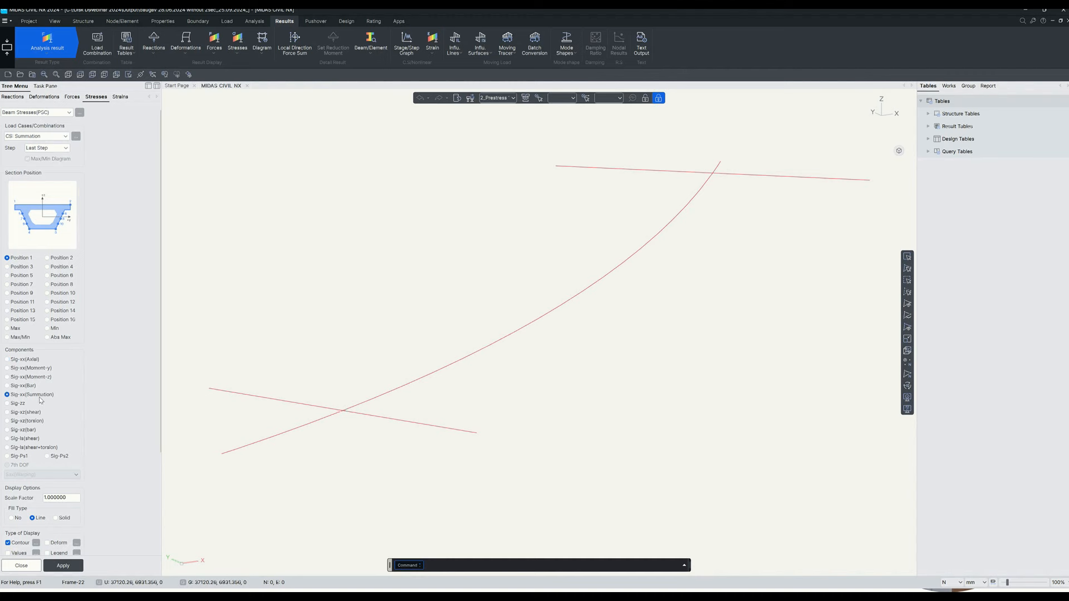
click(48, 137)
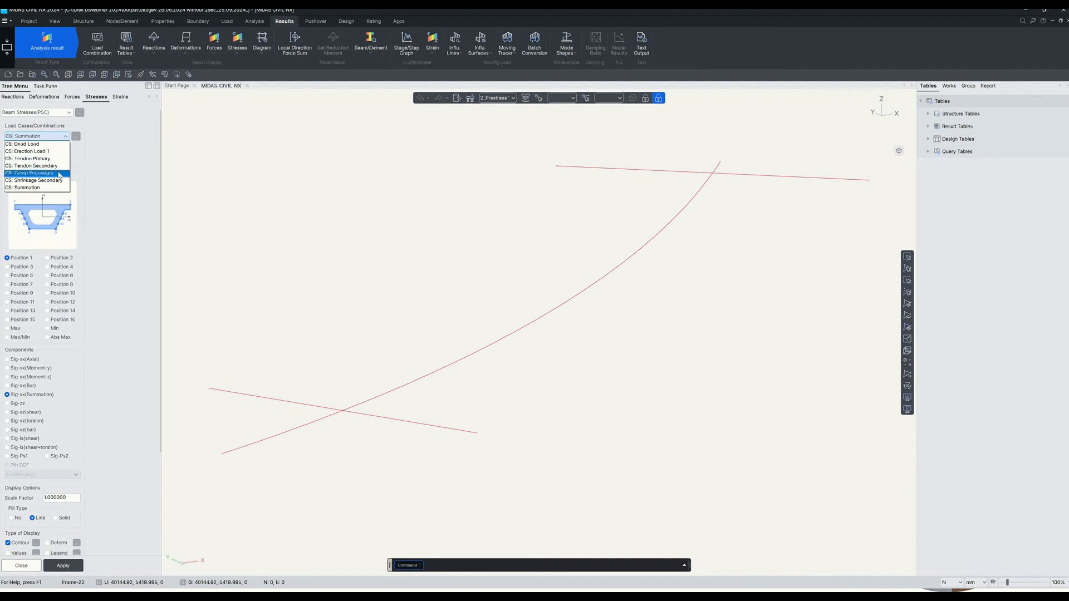
click(31, 187)
click(63, 565)
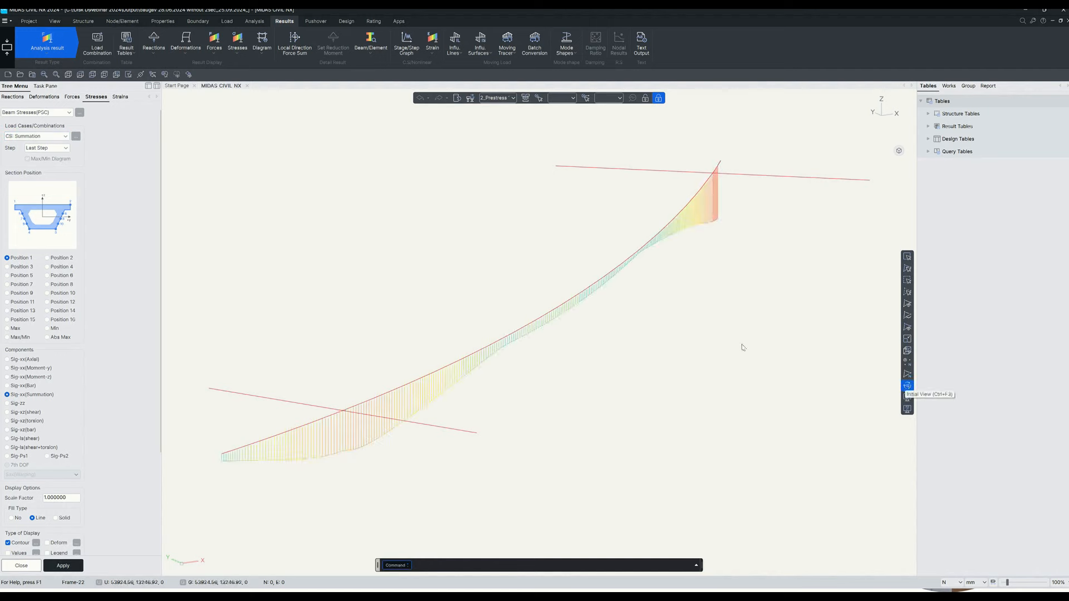
click(93, 74)
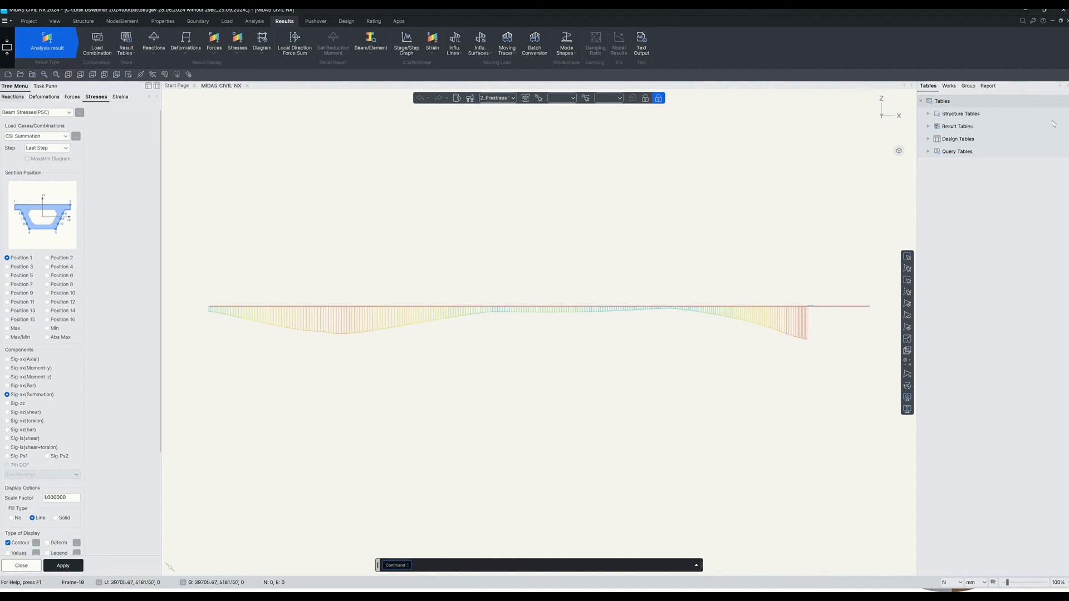
Examine the saved dynamic report stress diagrams for the top and bottom at stages 2 and 4, and for the top at stage 3.
click(993, 87)
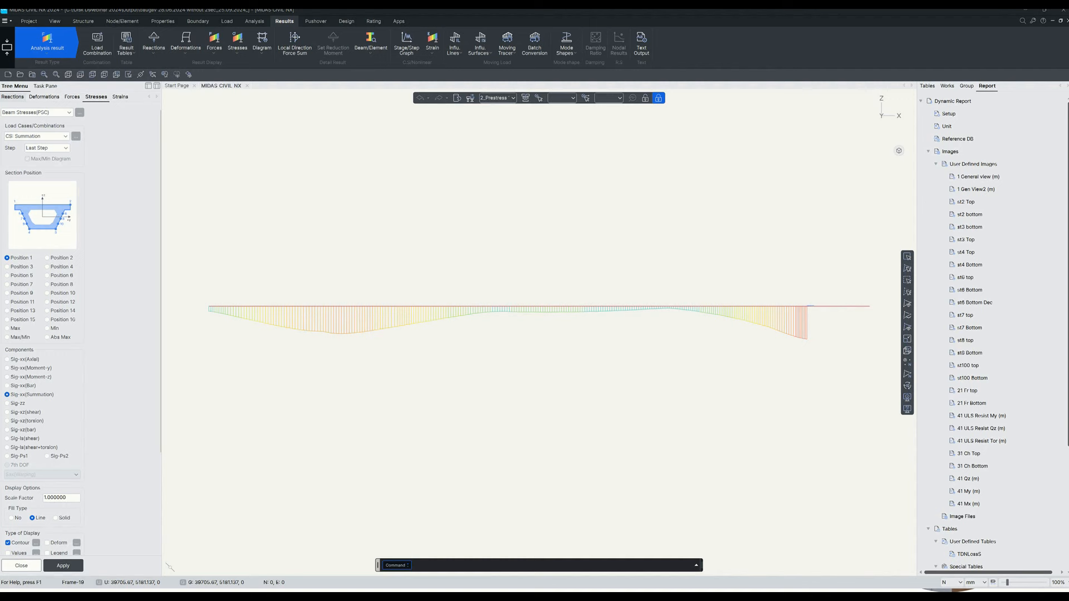
double_click(968, 204)
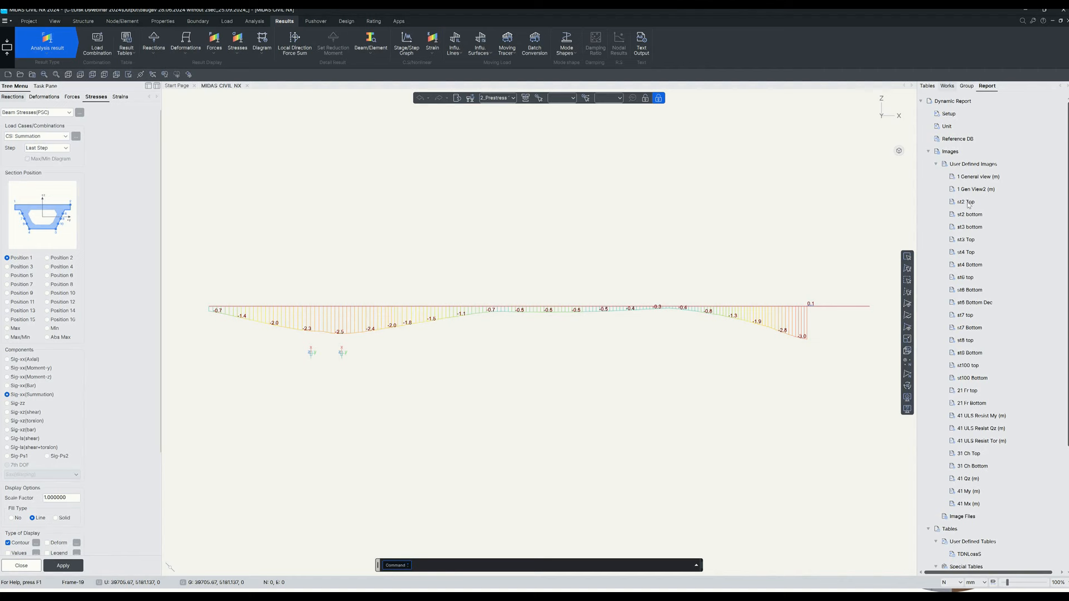
double_click(972, 217)
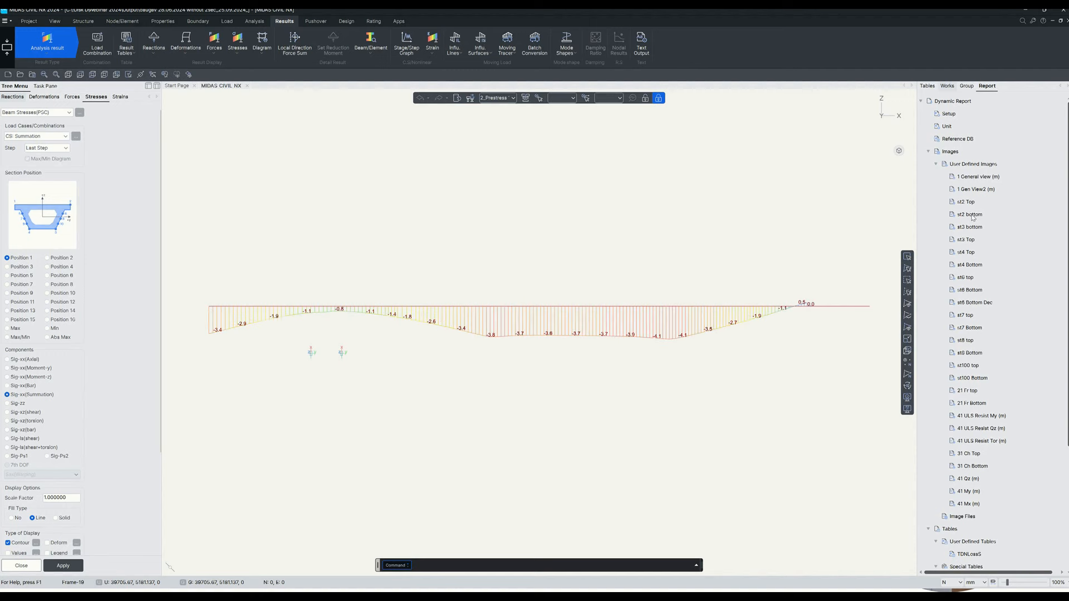
double_click(969, 240)
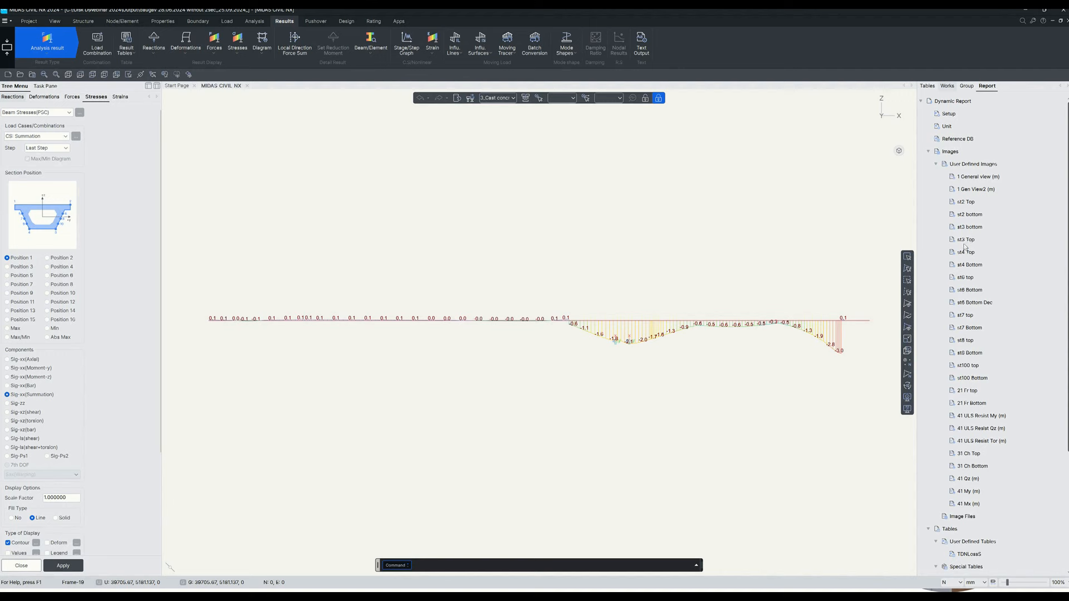
double_click(969, 252)
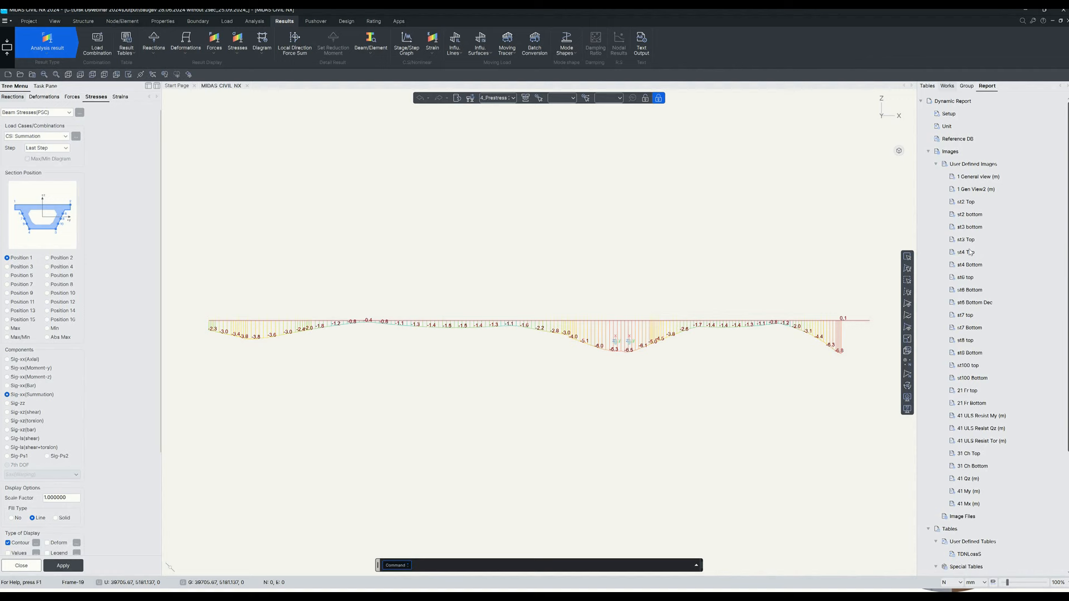
double_click(974, 266)
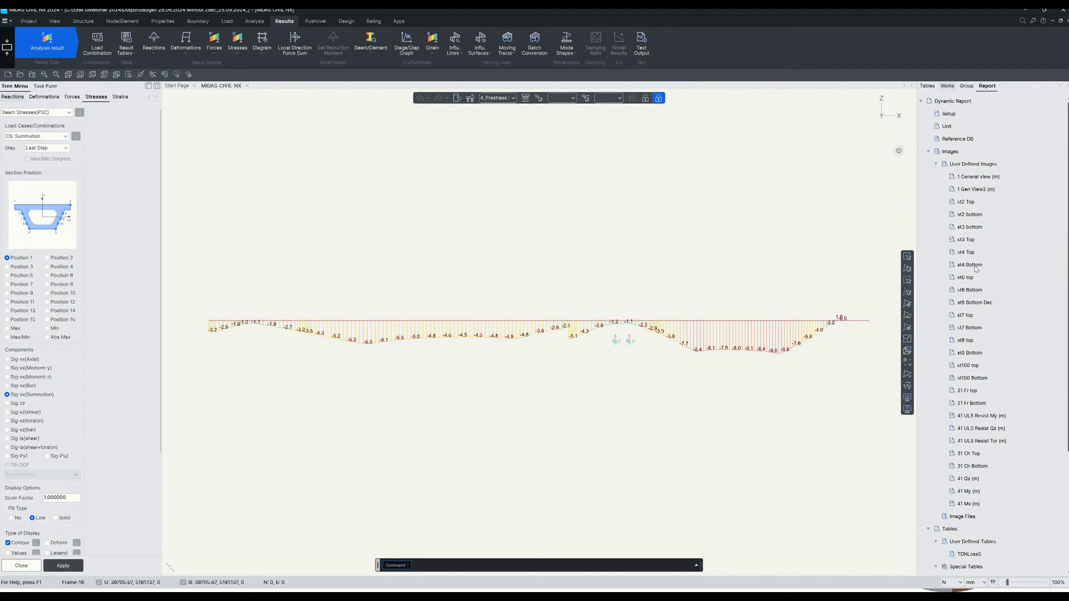
Examine the saved stage 6 stress diagrams for the section top, bottom and bottom decompression point.
double_click(967, 276)
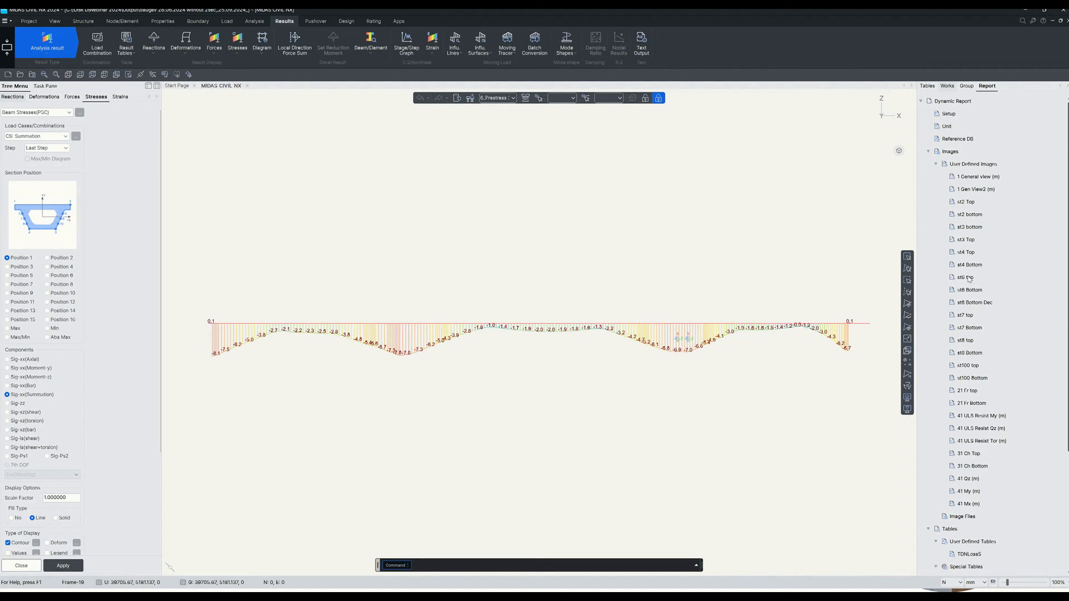
double_click(971, 290)
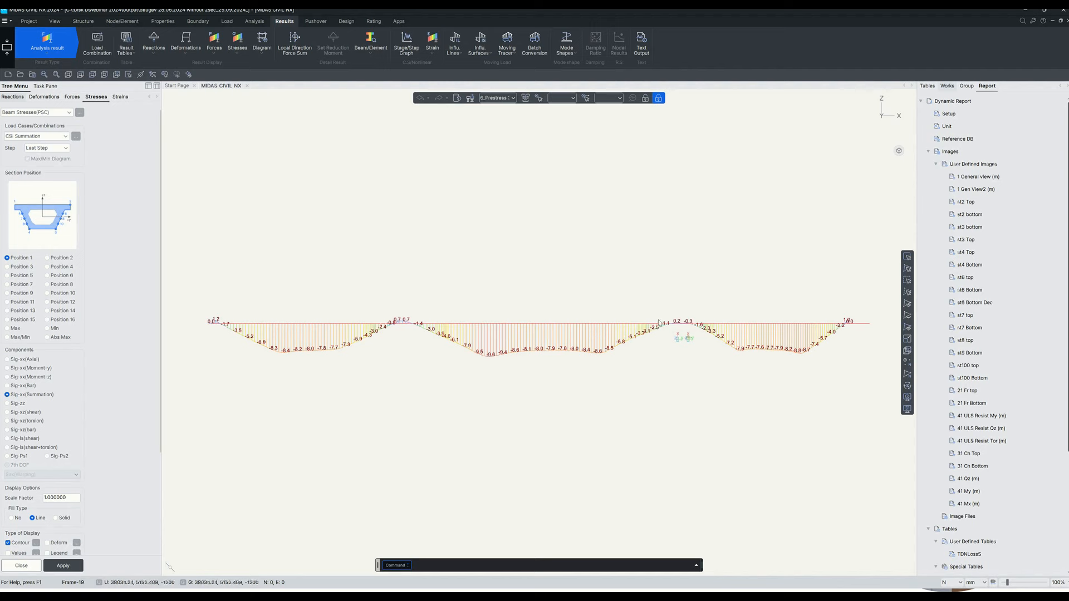
double_click(973, 303)
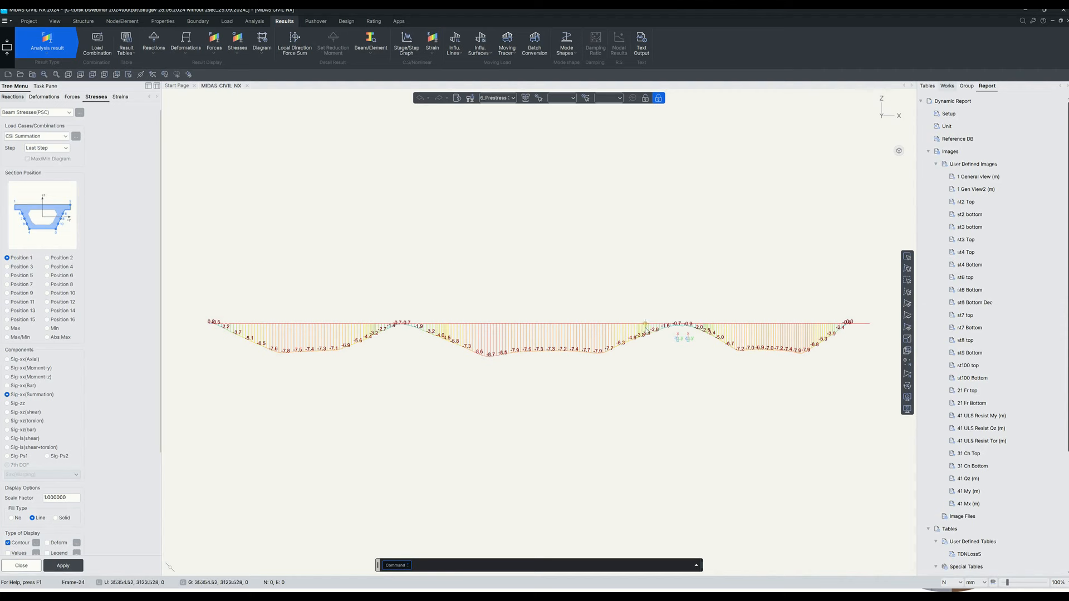
mouse_move(645, 324)
Examine the saved top and bottom stress diagrams for stage 7 self-weight, stage 8 asphalt and the 100 years stage.
double_click(967, 315)
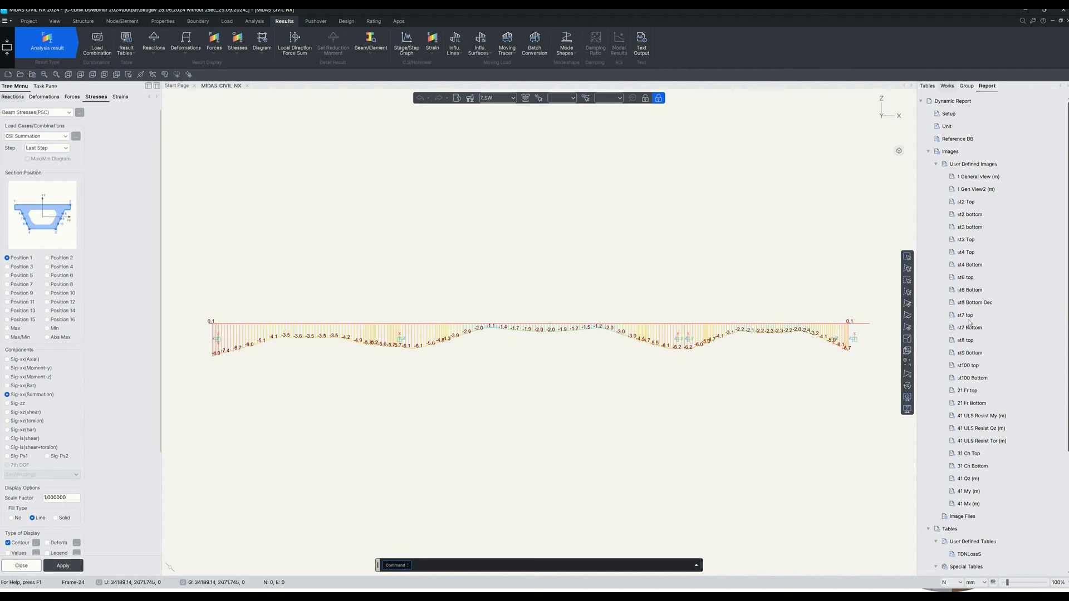
double_click(968, 329)
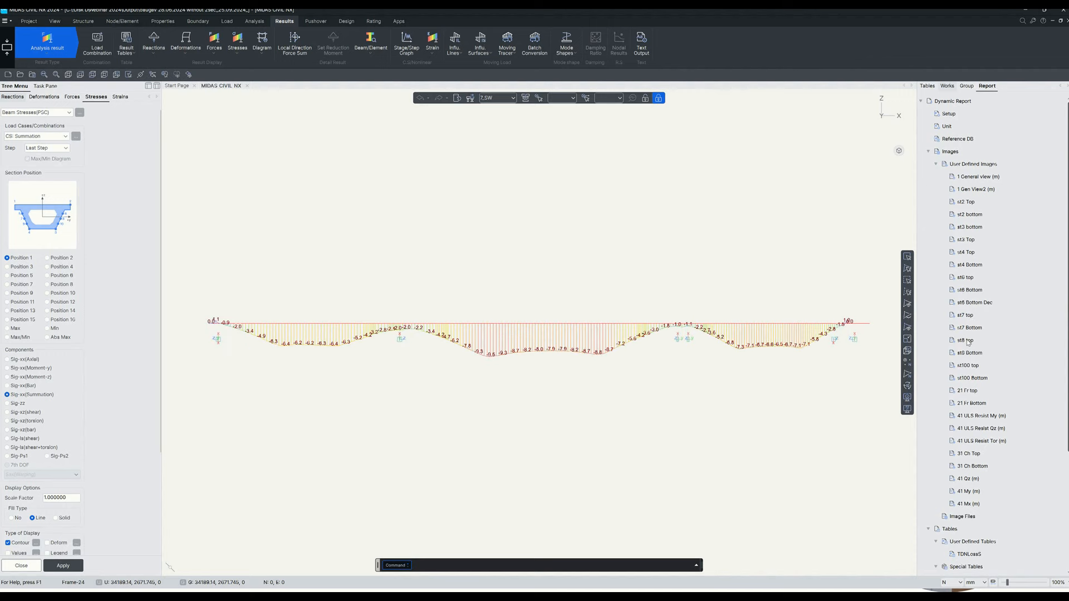
double_click(967, 341)
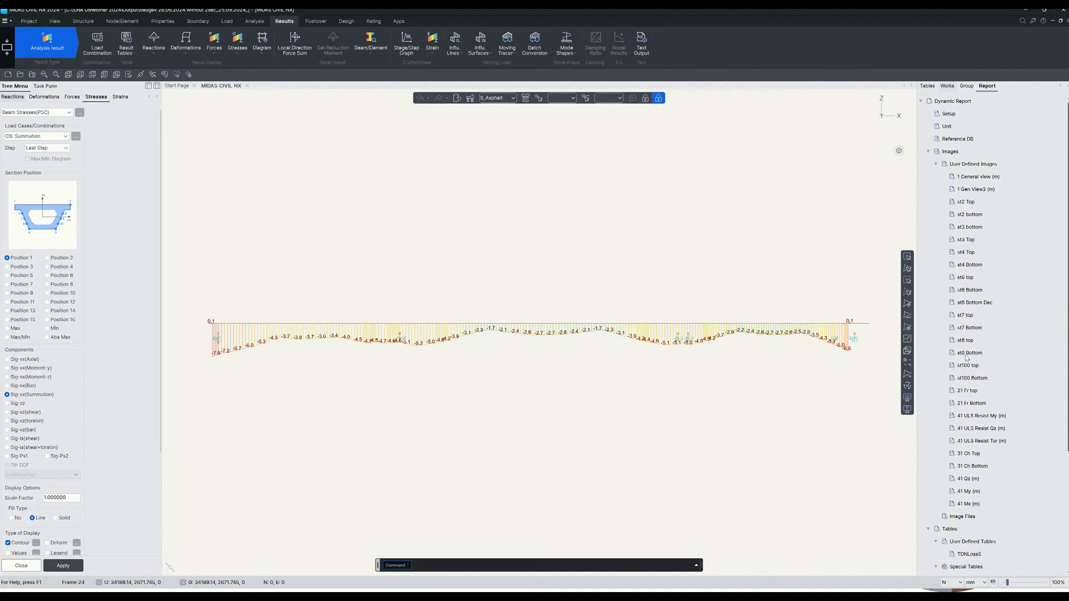
double_click(972, 352)
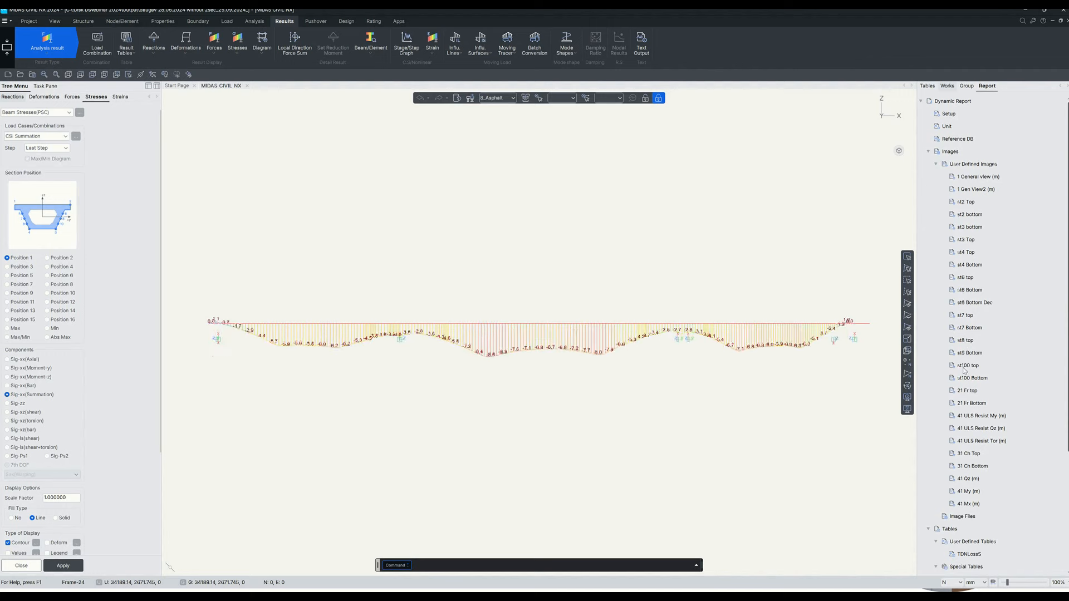
double_click(966, 366)
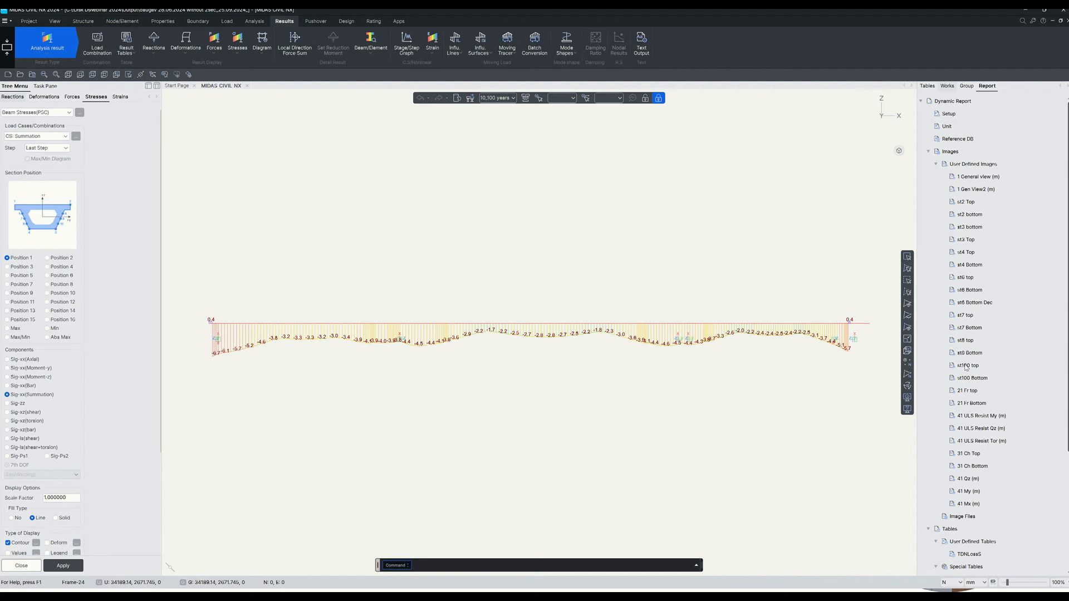
double_click(966, 379)
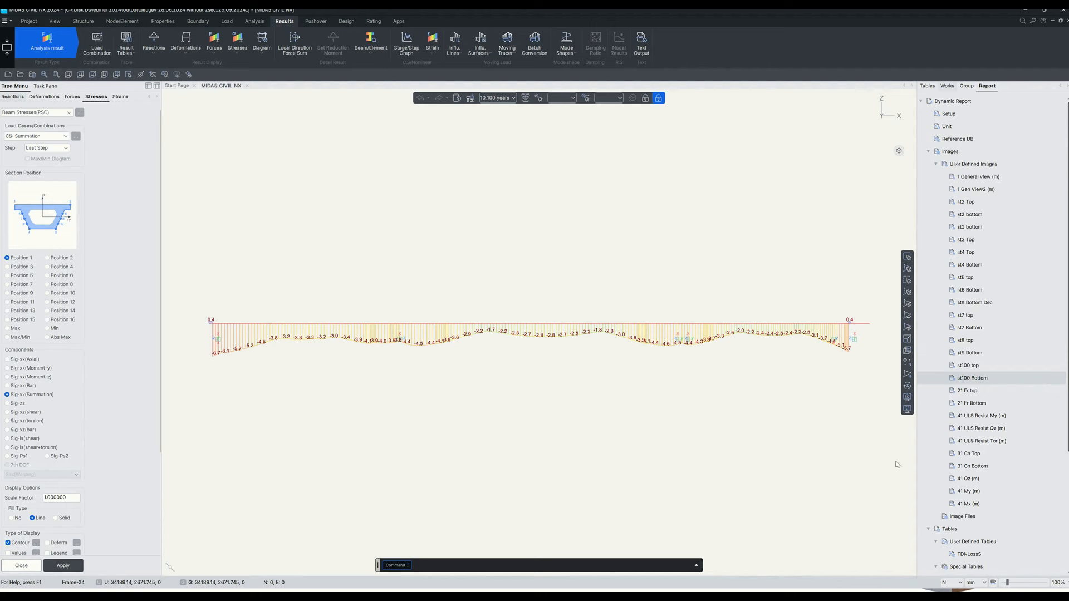
Examine the saved top and bottom stress diagrams for the SLS frequent and characteristic combinations.
double_click(966, 393)
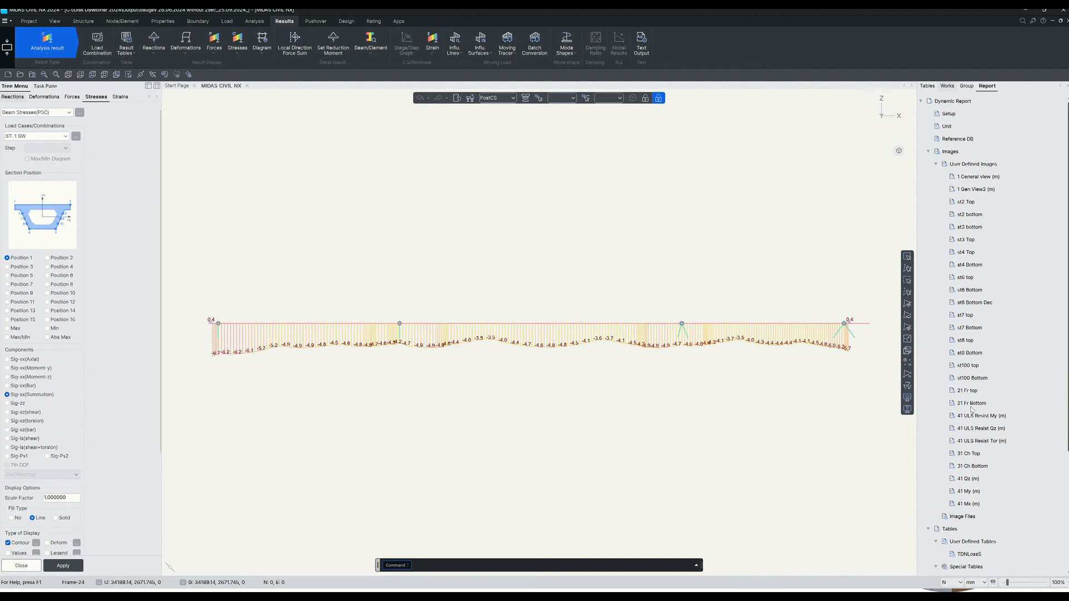
double_click(972, 405)
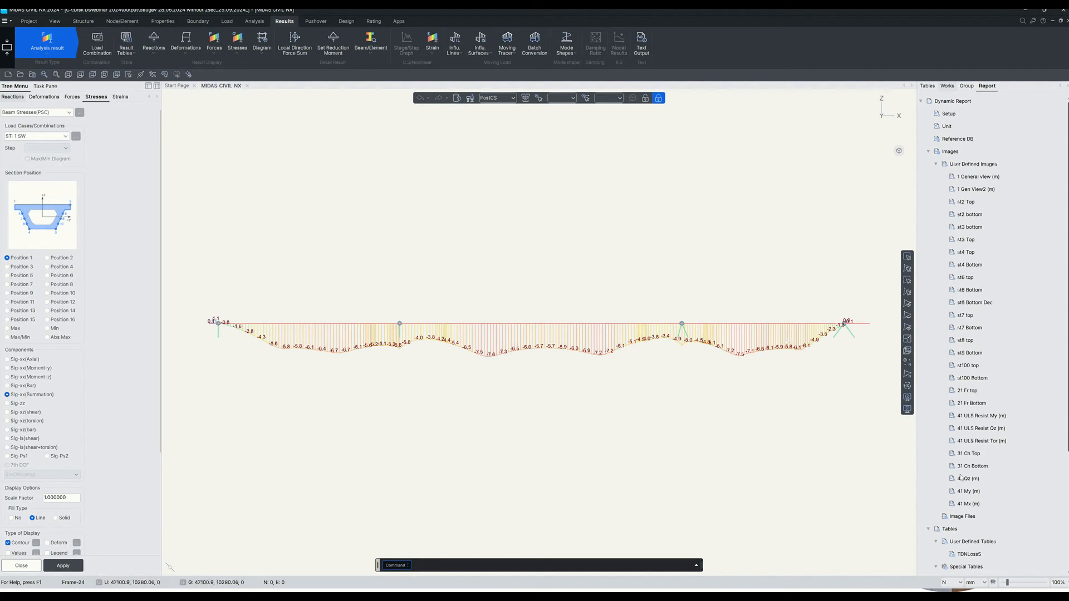
click(964, 453)
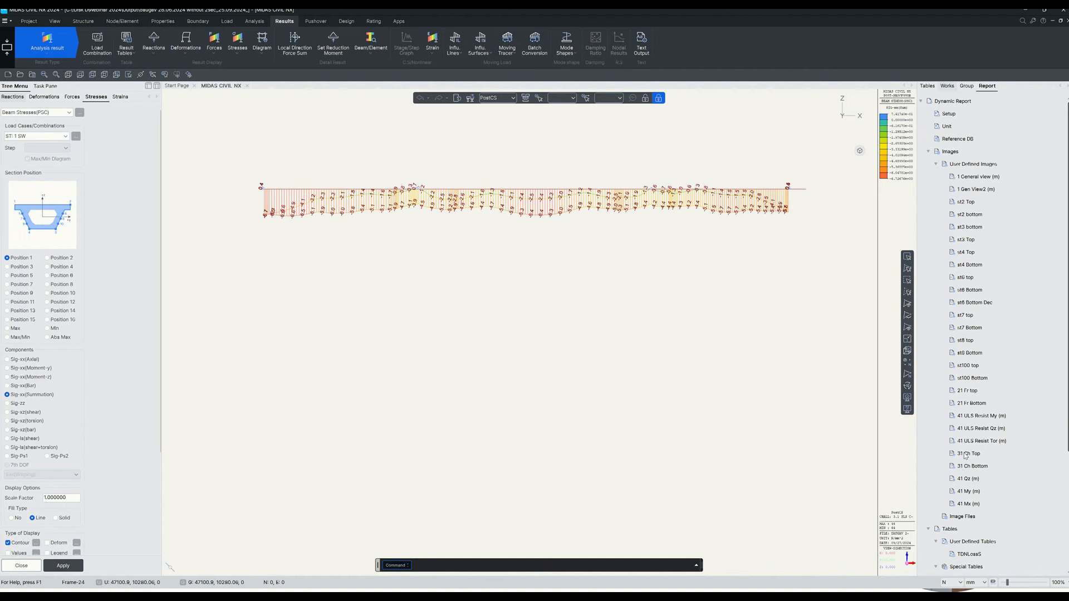
double_click(973, 466)
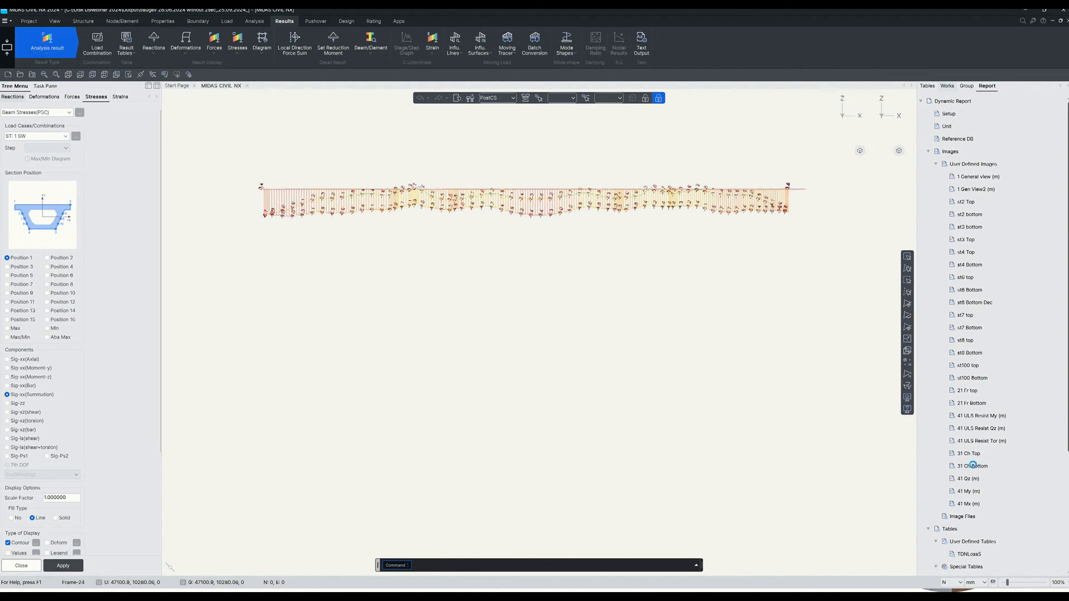
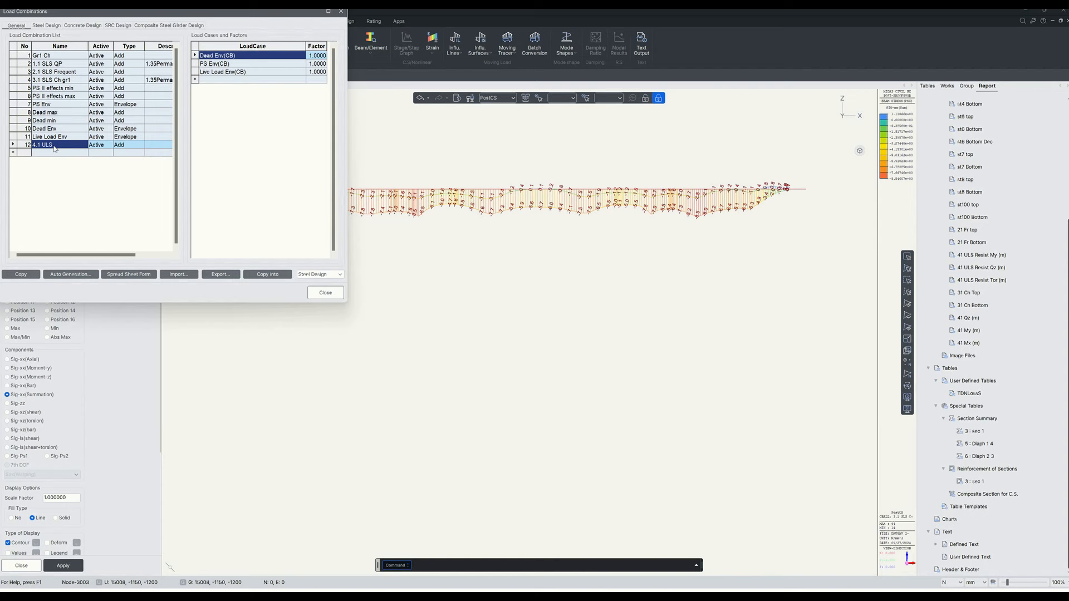
Examine the load cases and factors of the Dead Env, Dead max and Dead min combinations used in 4.1 ULS.
click(220, 59)
click(53, 129)
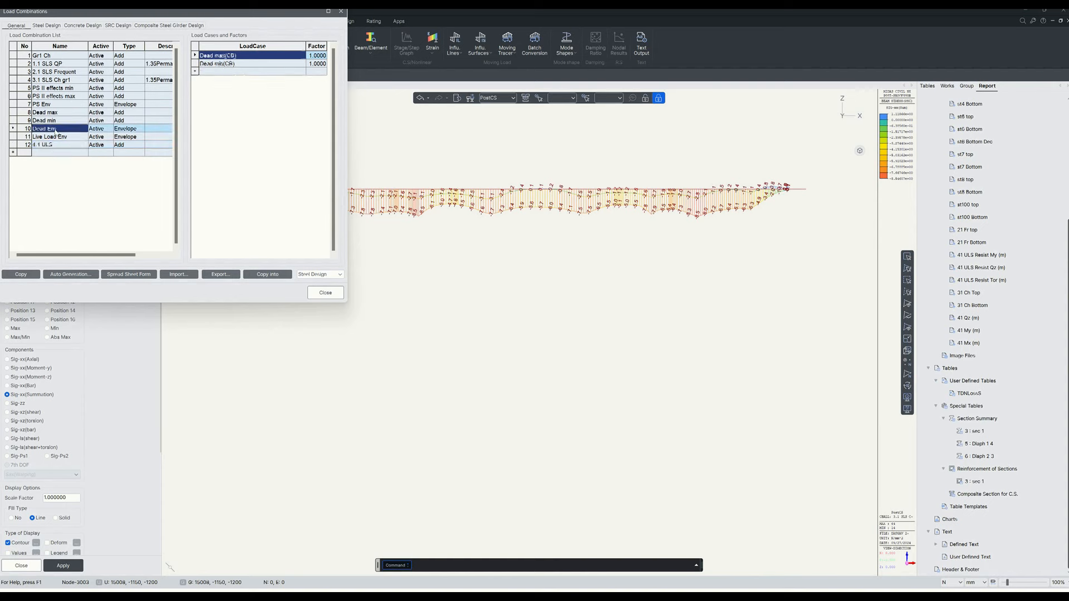
click(66, 112)
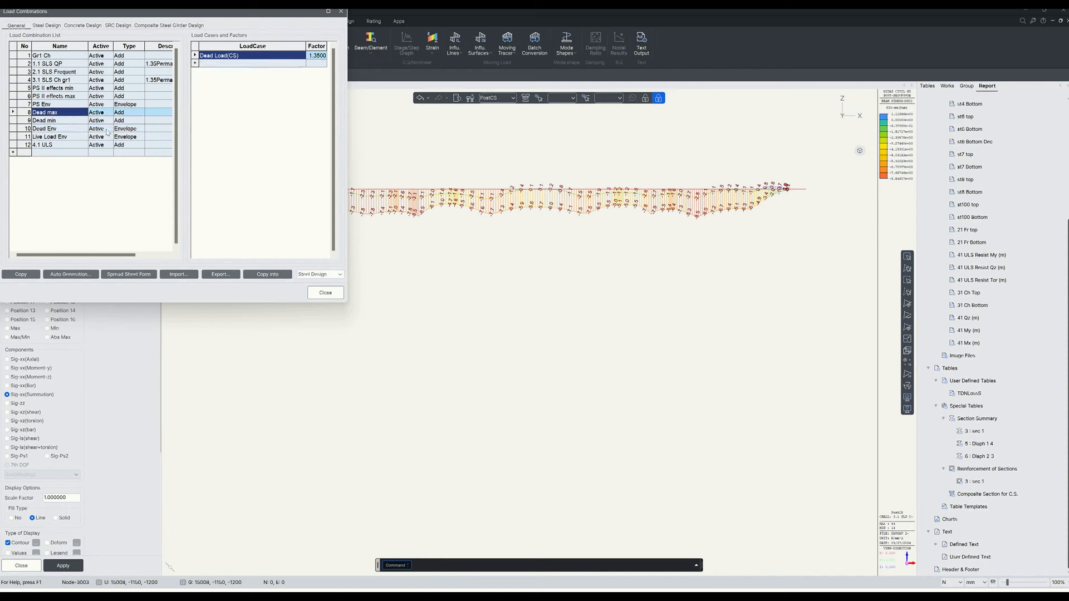
key(Down)
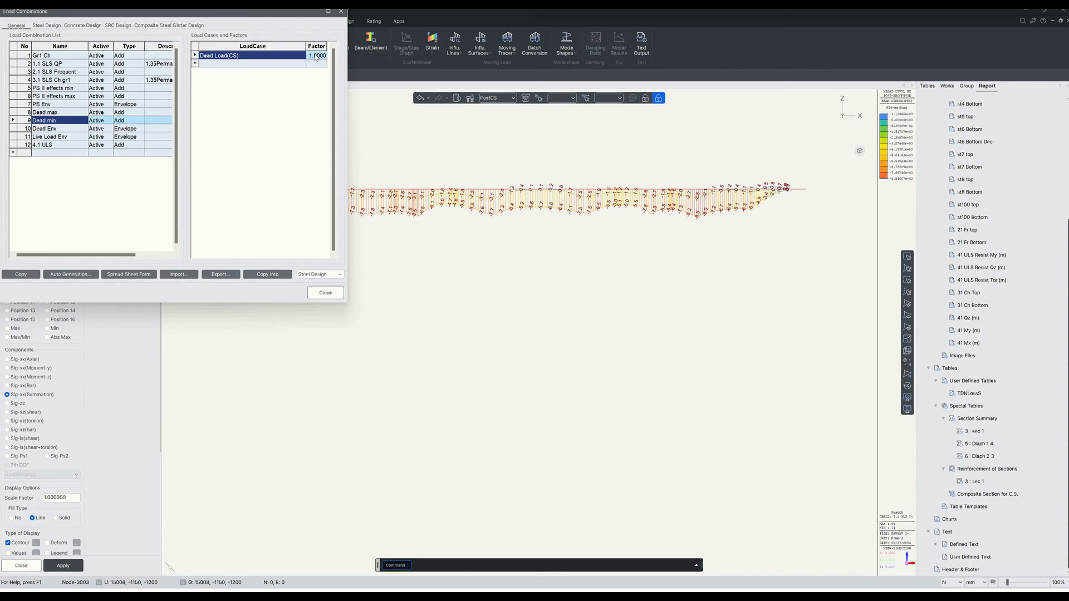
click(56, 144)
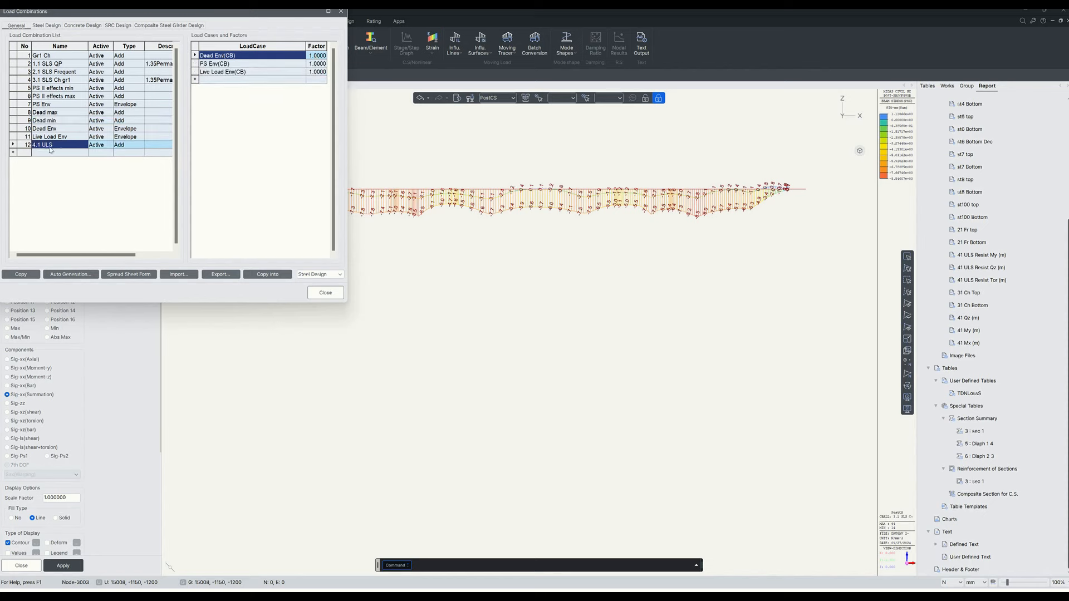
Examine how PS Env in 4.1 ULS is built from the PS II effects min and PS II effects max combinations.
click(245, 64)
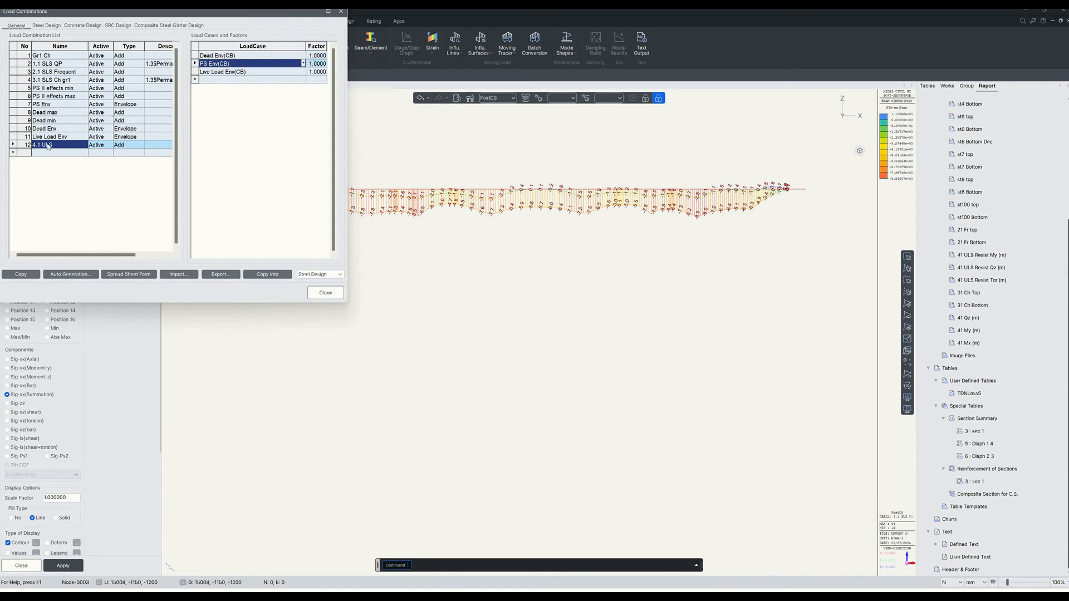
click(56, 105)
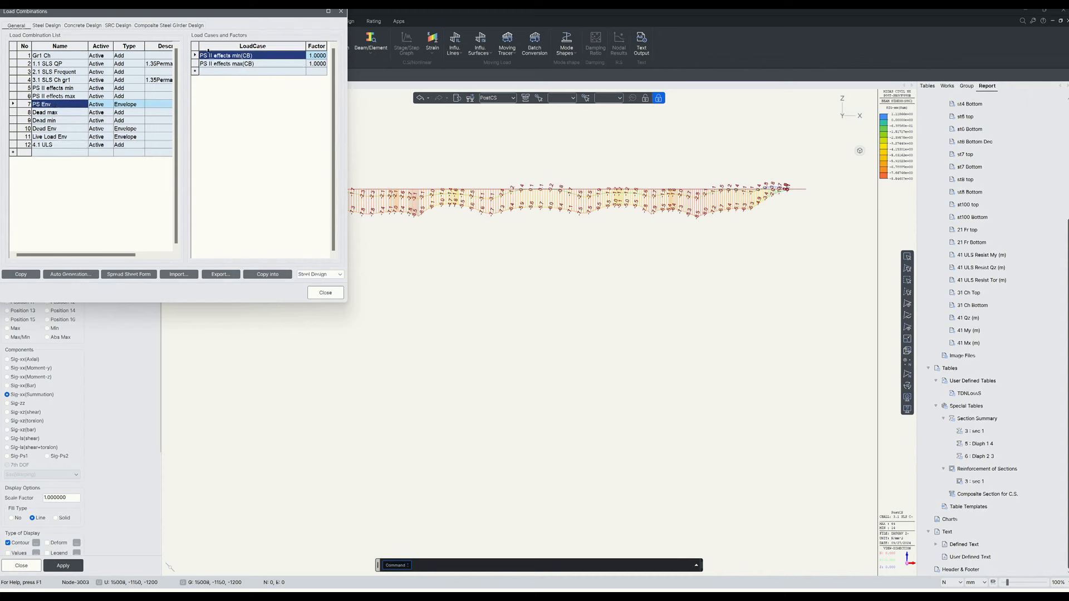
click(68, 90)
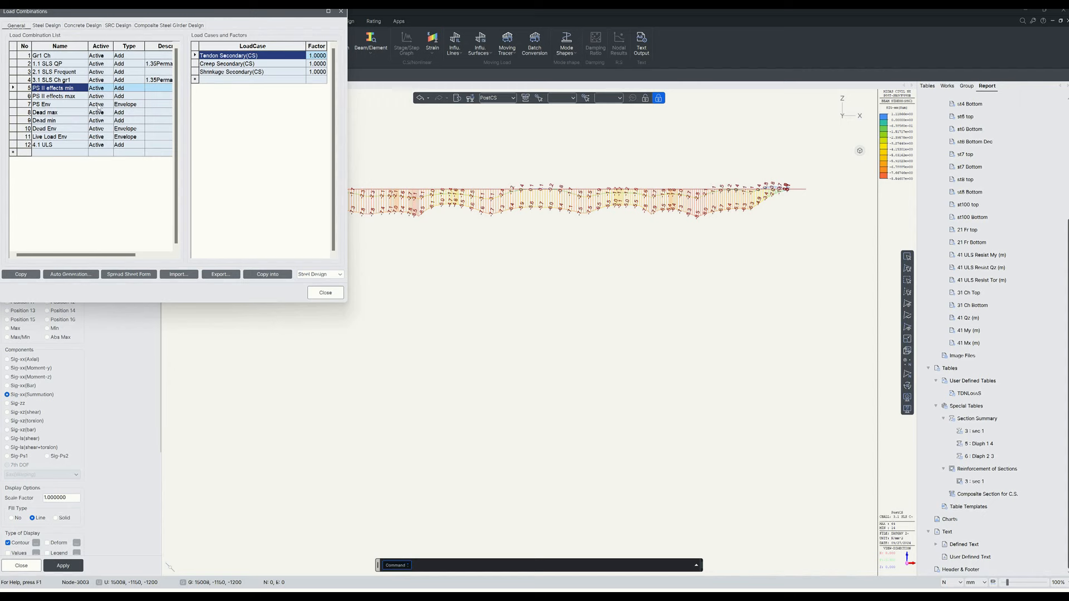
click(56, 98)
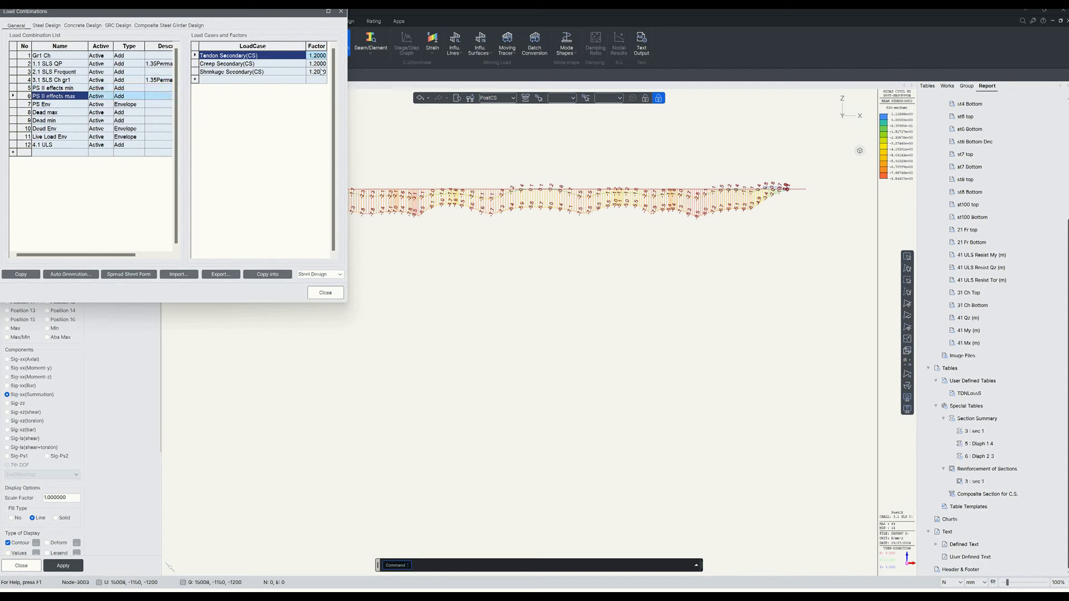
Examine the load case and factor behind the Live Load Env component of the 4.1 ULS combination.
click(58, 145)
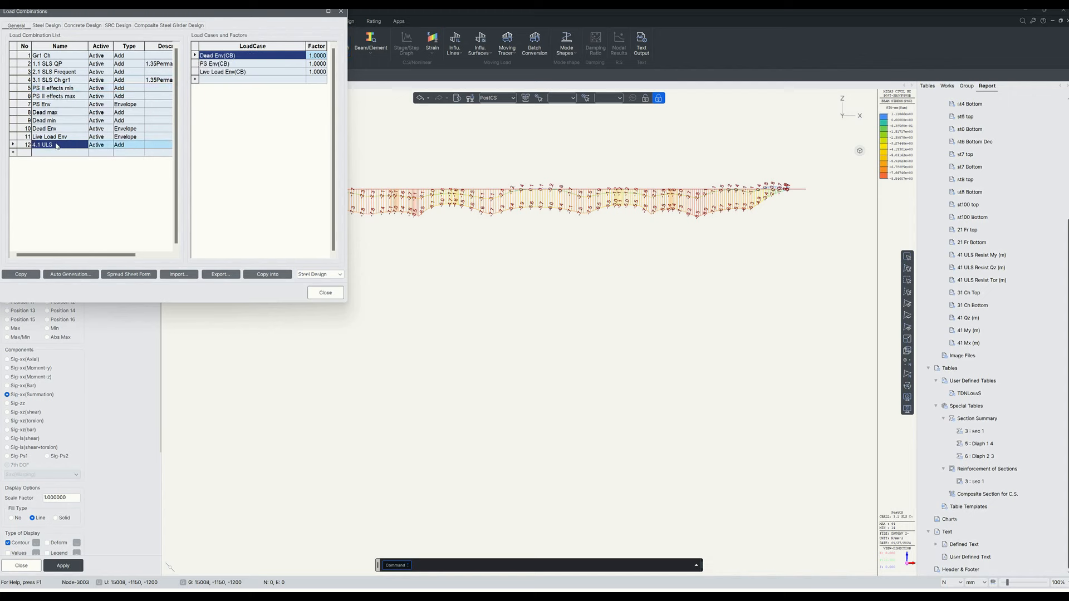
click(248, 73)
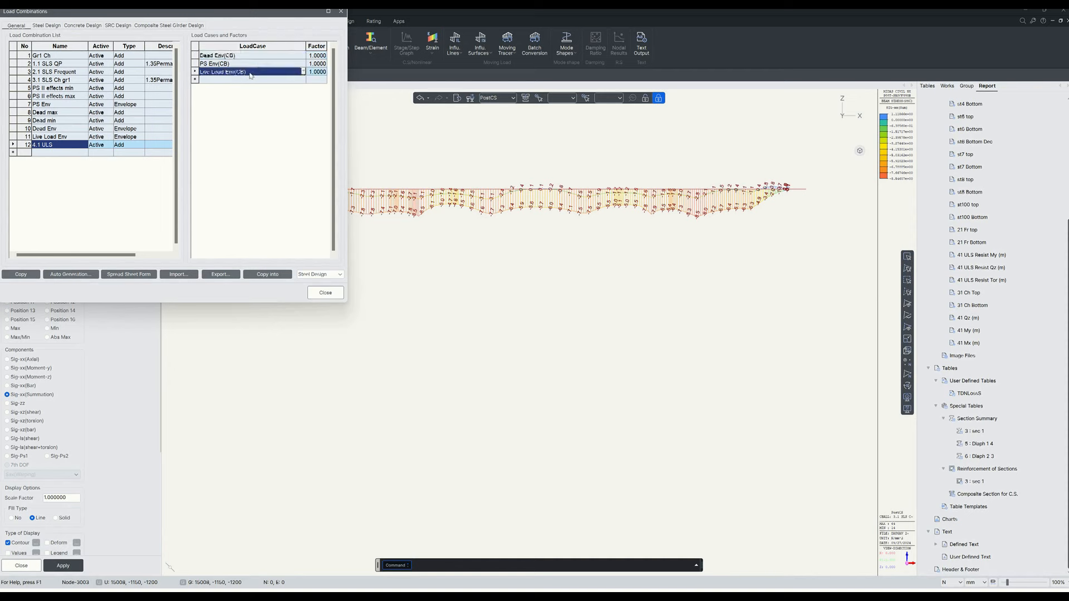
click(71, 138)
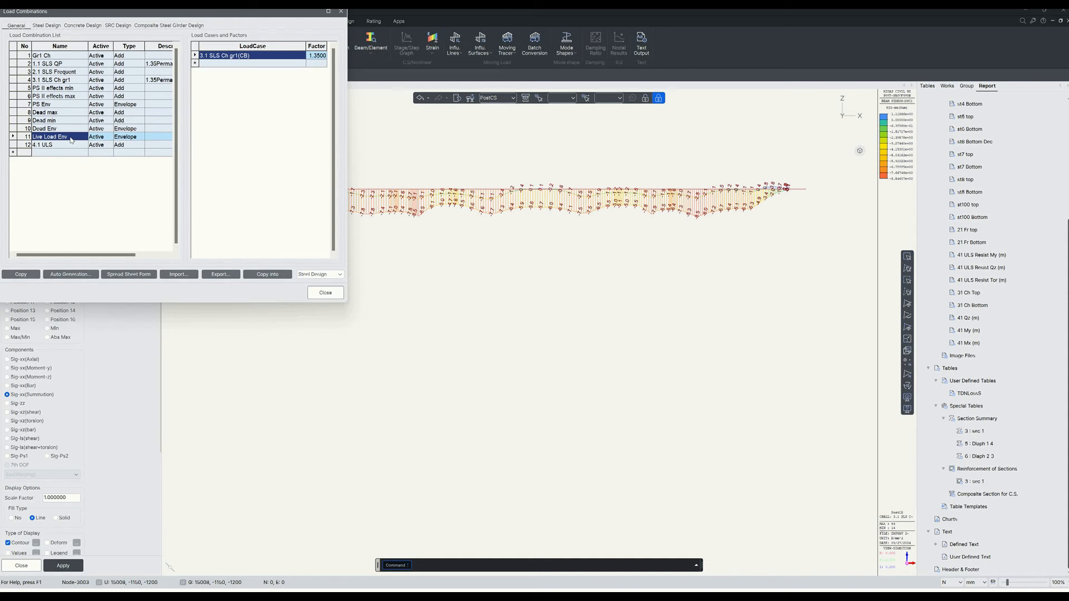
click(274, 65)
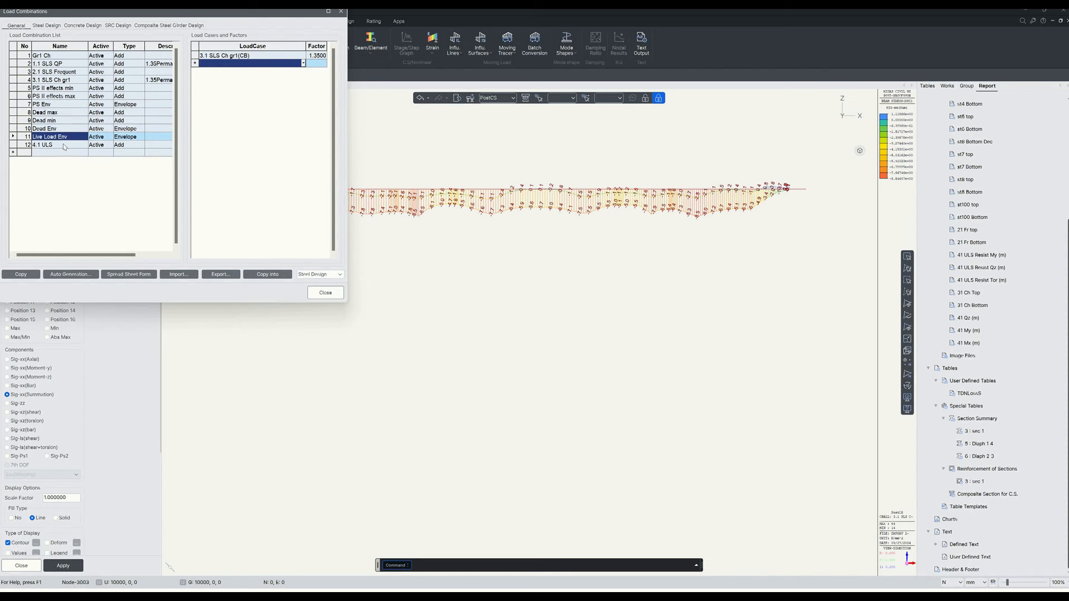
click(29, 144)
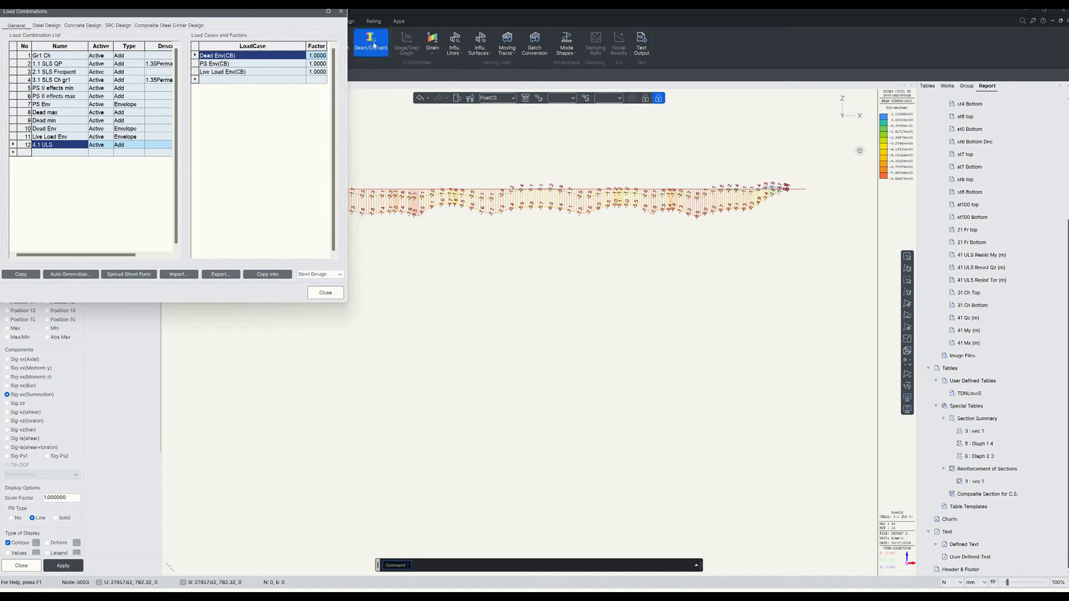
Close the load combinations and switch the design type to PSC Design.
click(341, 11)
click(346, 22)
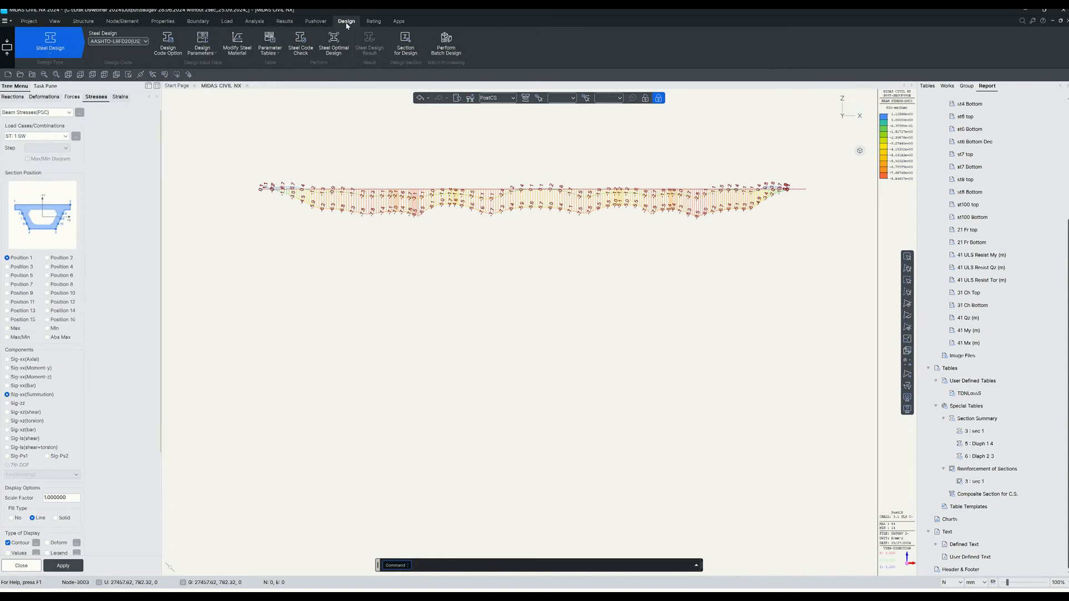
click(50, 44)
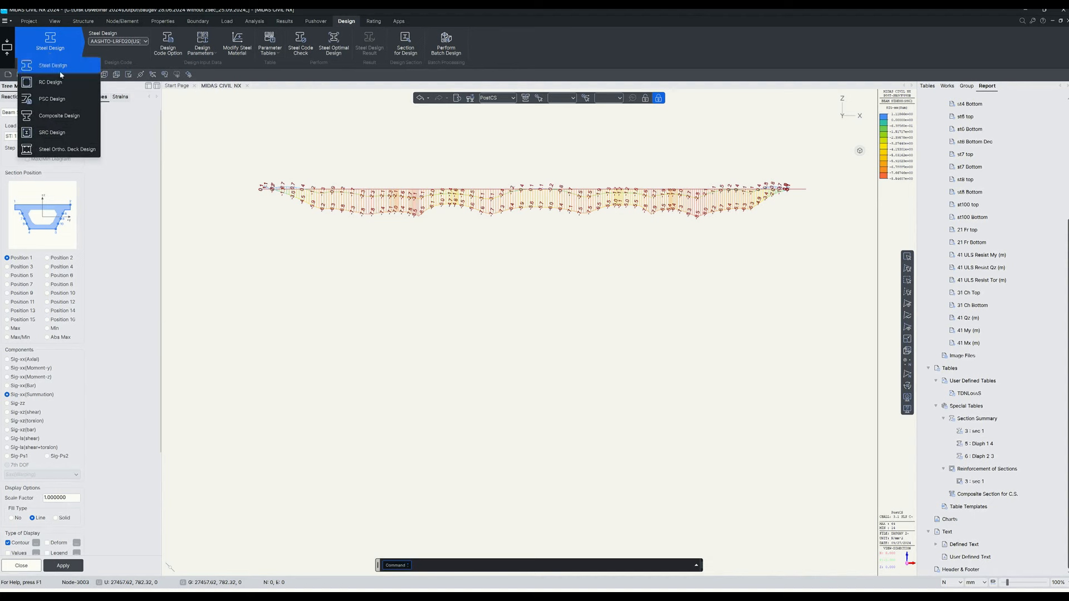
click(57, 102)
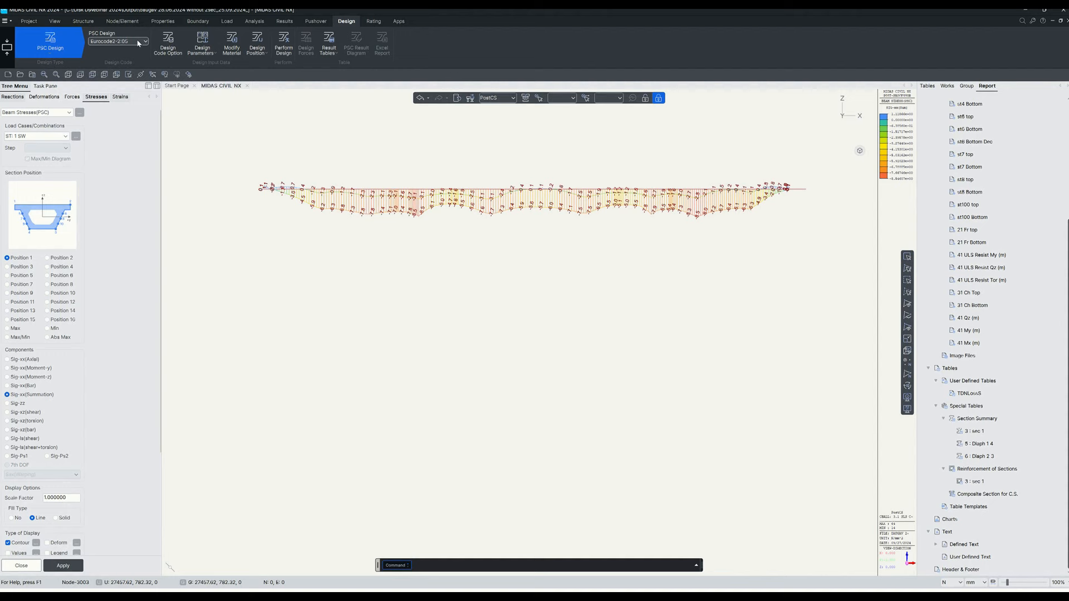
Set the crack control cement class to Class N in the Eurocode2-2:05 PSC design code options.
click(168, 50)
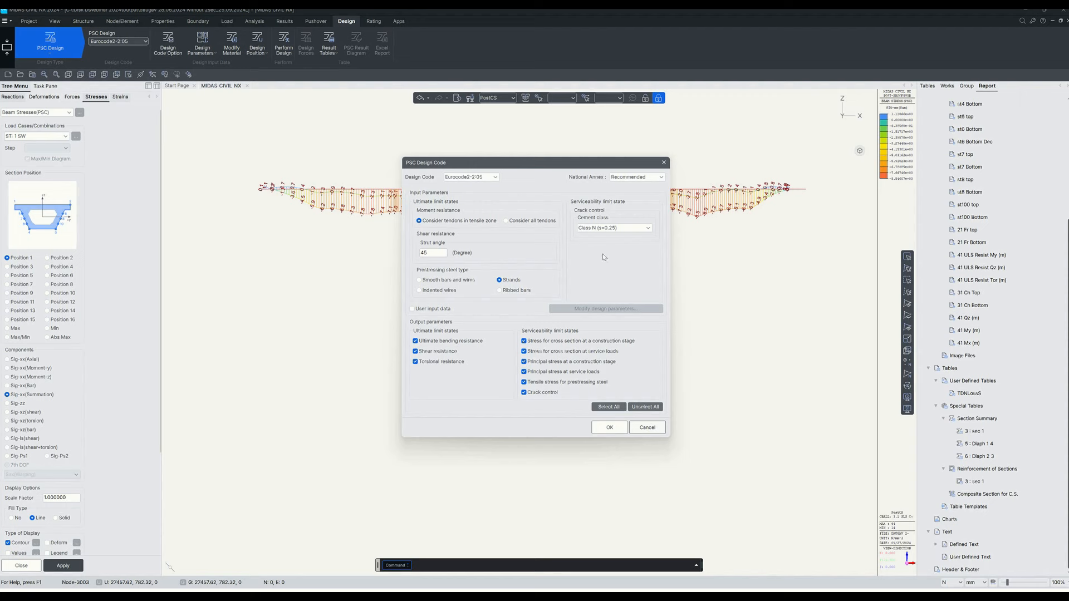
click(622, 230)
click(624, 247)
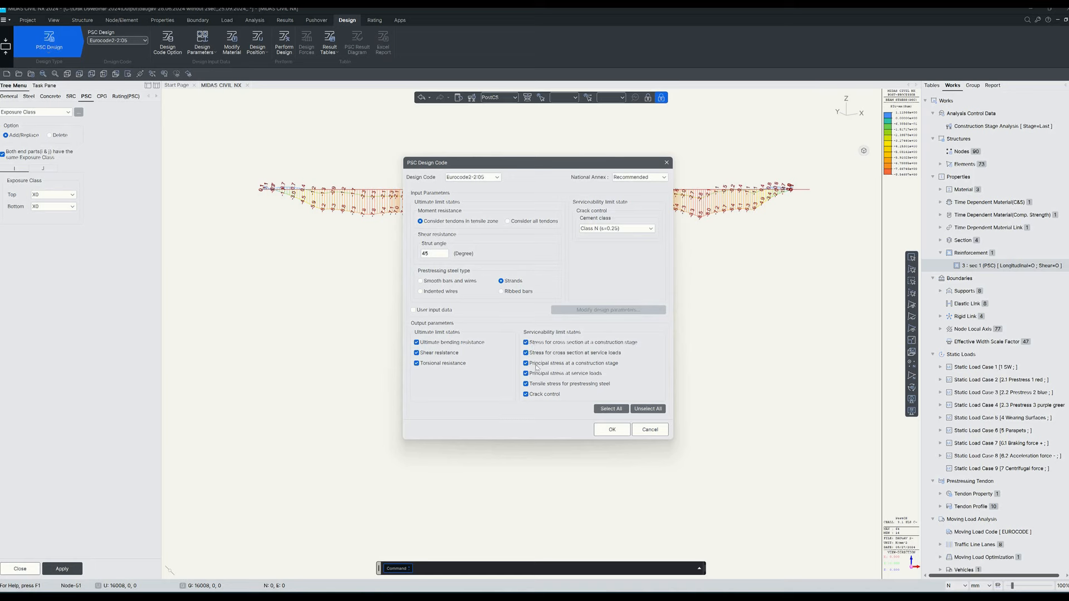
Exclude the cross-section and principal stress checks at construction stage and service loads from the PSC design outputs and accept the options.
click(526, 342)
click(526, 352)
click(526, 363)
click(526, 373)
click(612, 430)
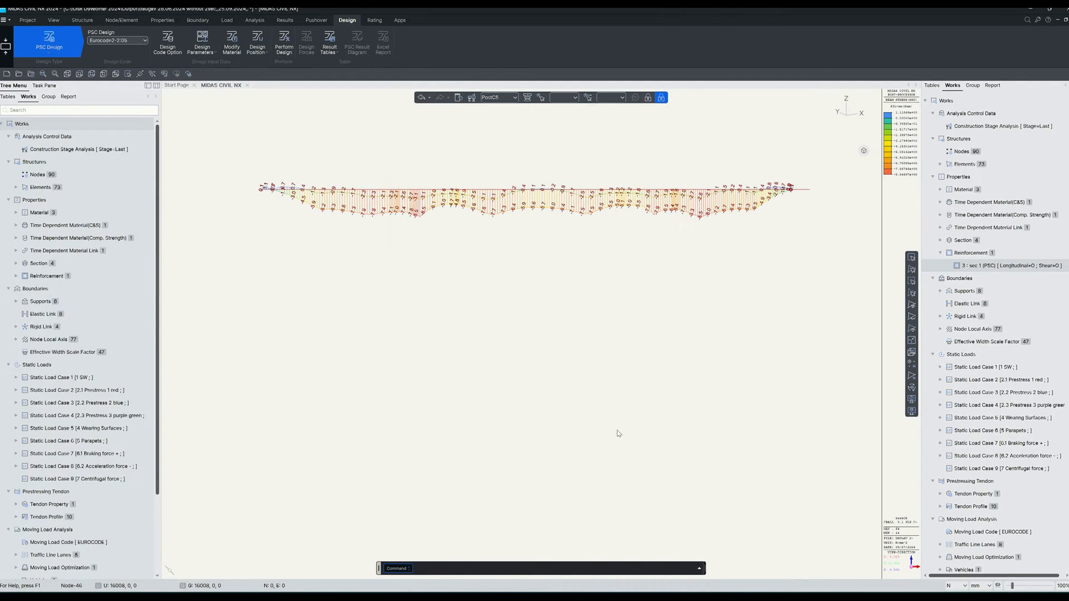
Examine the longitudinal, shear and torsion reinforcement defined for PSC section sec 1, and close the Section Manager.
right_click(1000, 267)
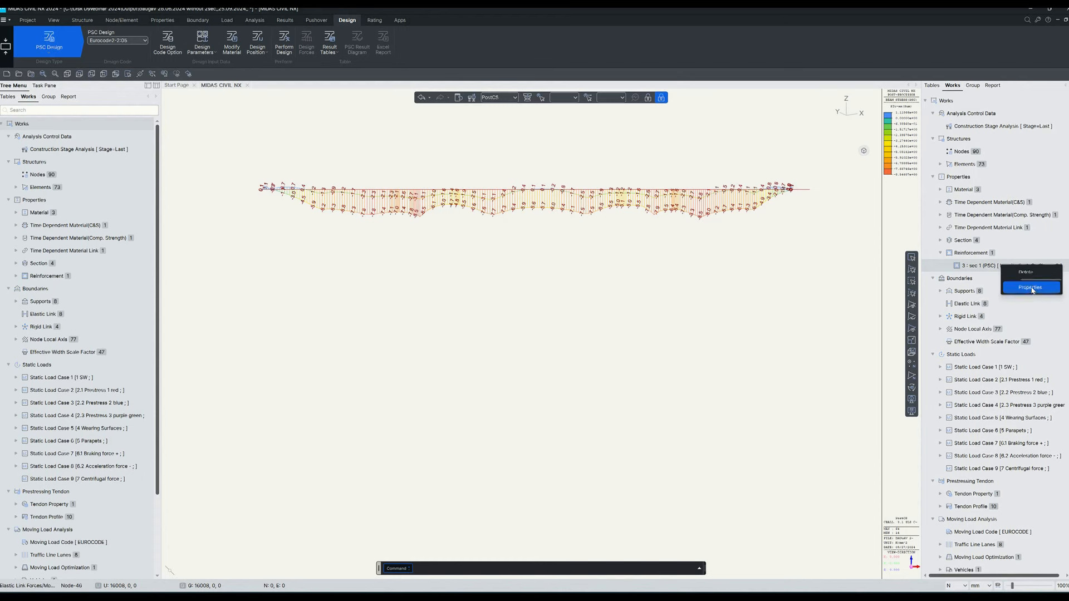
click(1030, 287)
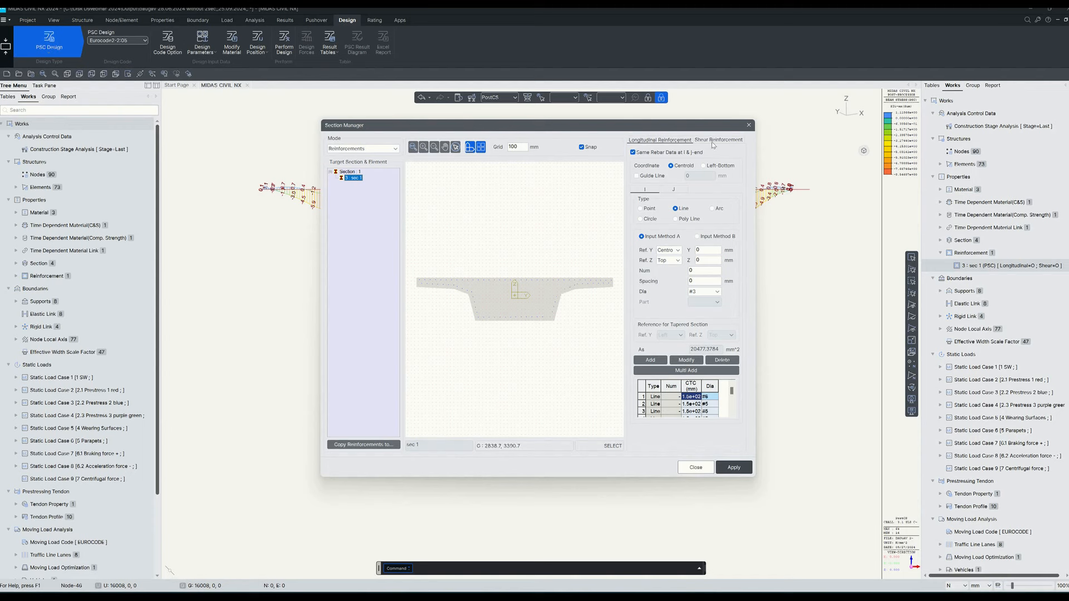
click(710, 237)
click(676, 219)
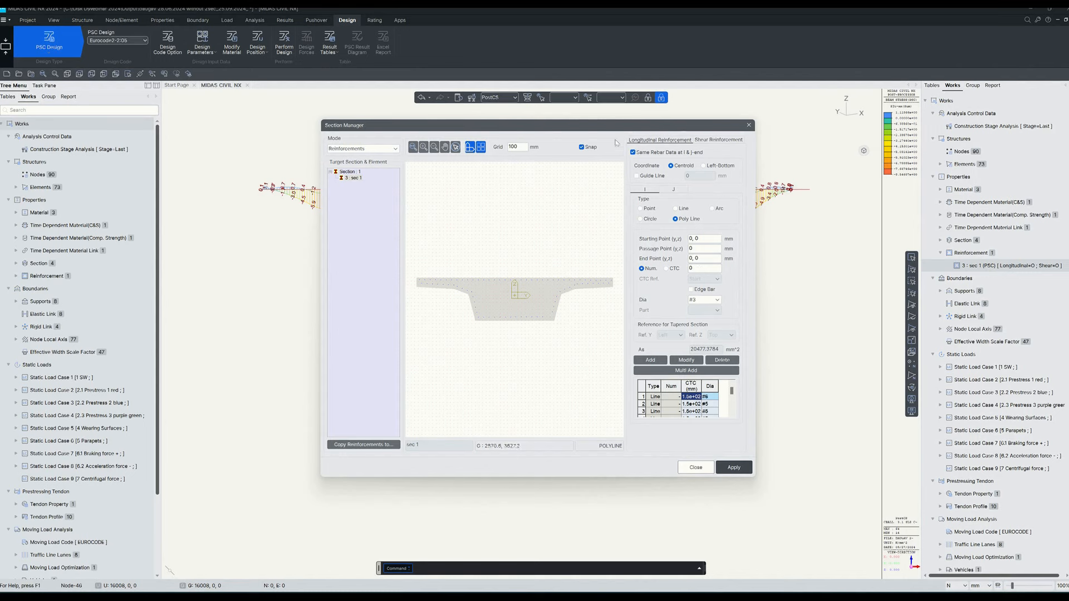
click(716, 141)
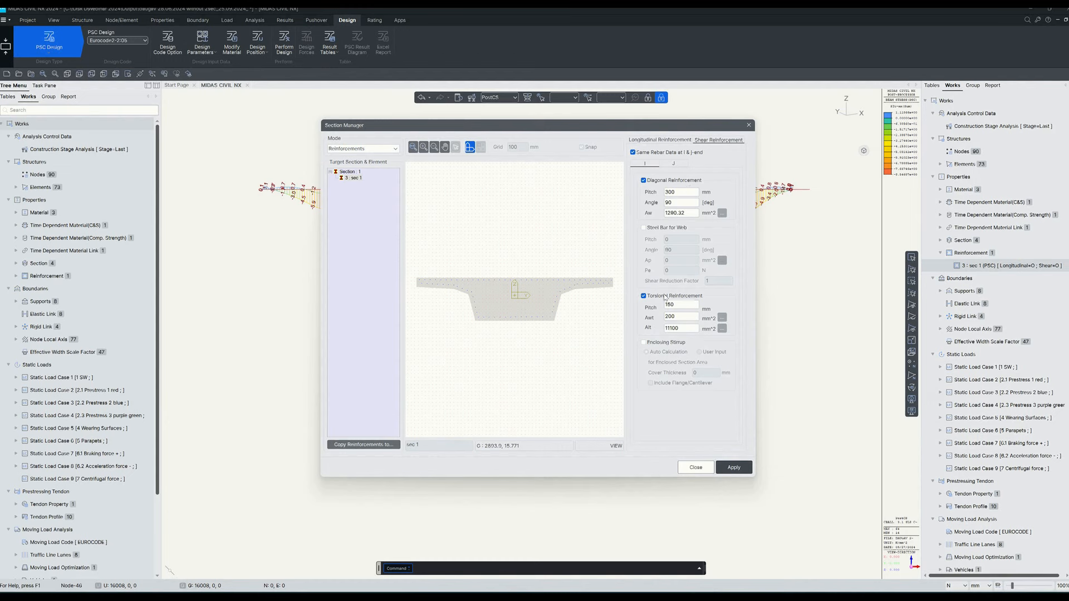
click(659, 140)
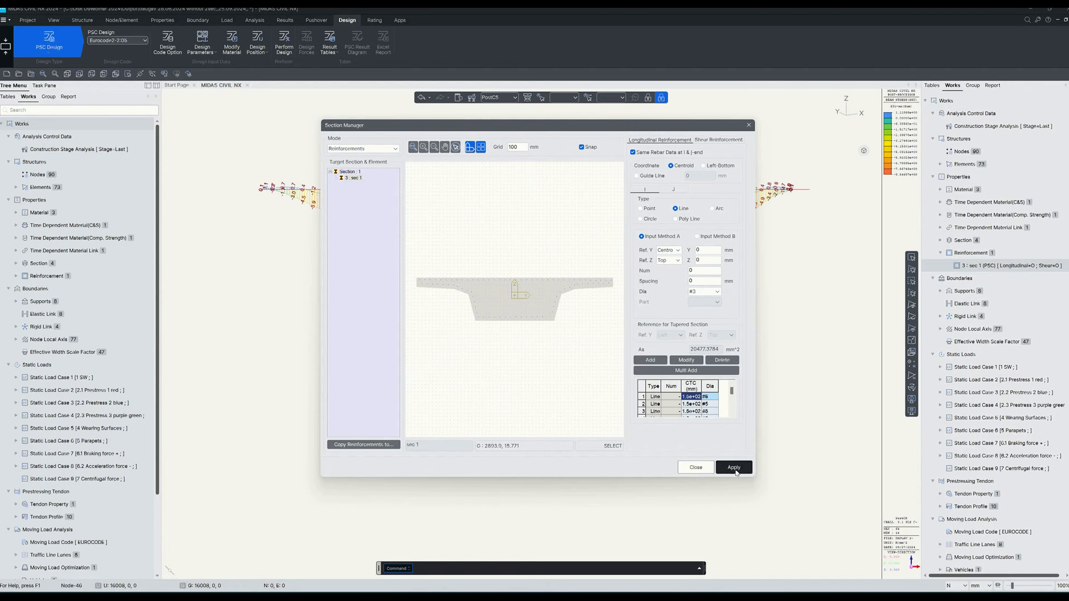
click(695, 469)
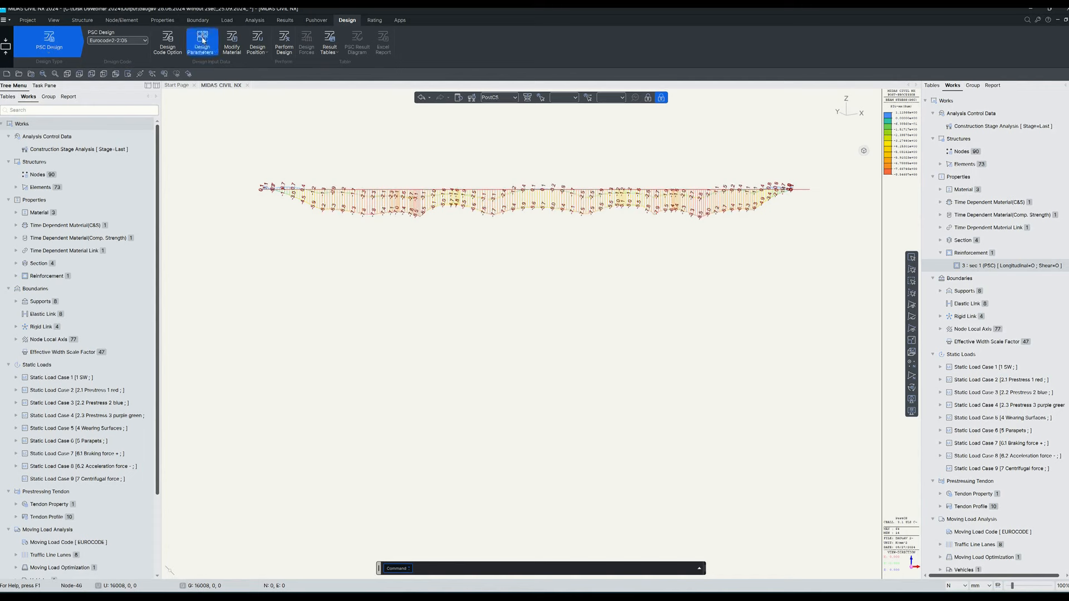
Accept the serviceability combination types: 1.1 SLS QP as quasi-permanent, 2.1 SLS Frequent as frequent and 3.1 SLS Ch gr1 as characteristic.
click(207, 52)
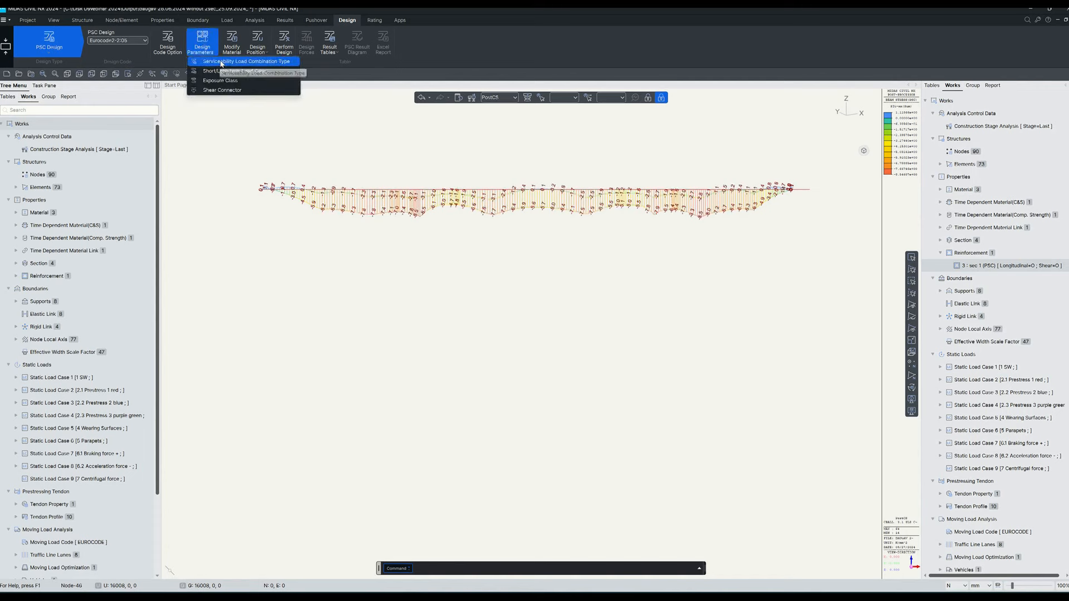
click(220, 63)
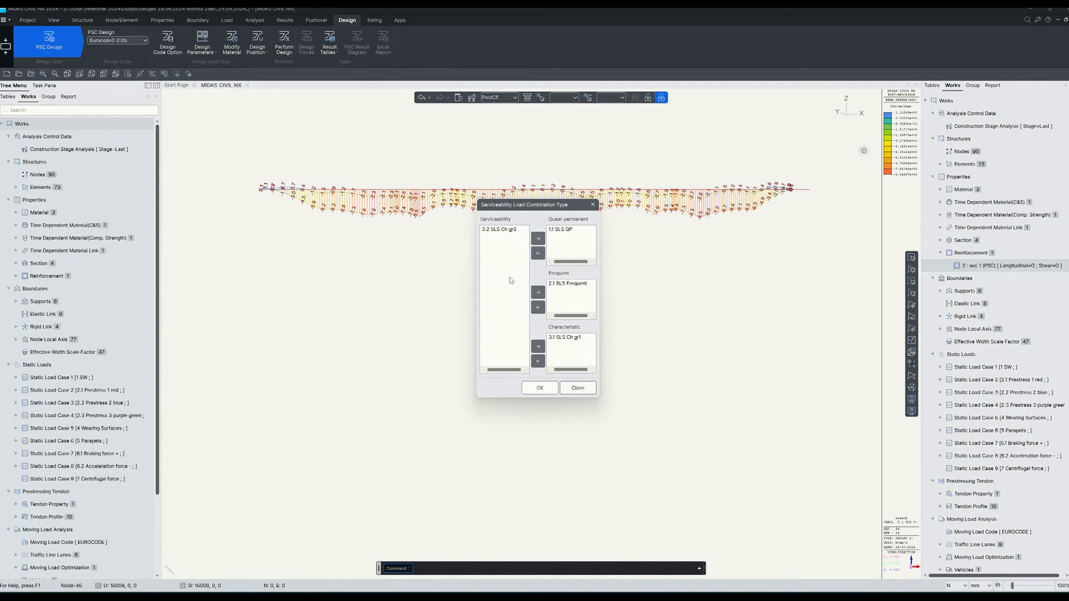
click(540, 388)
Open the Exposure Class settings in the PSC design parameters.
click(209, 50)
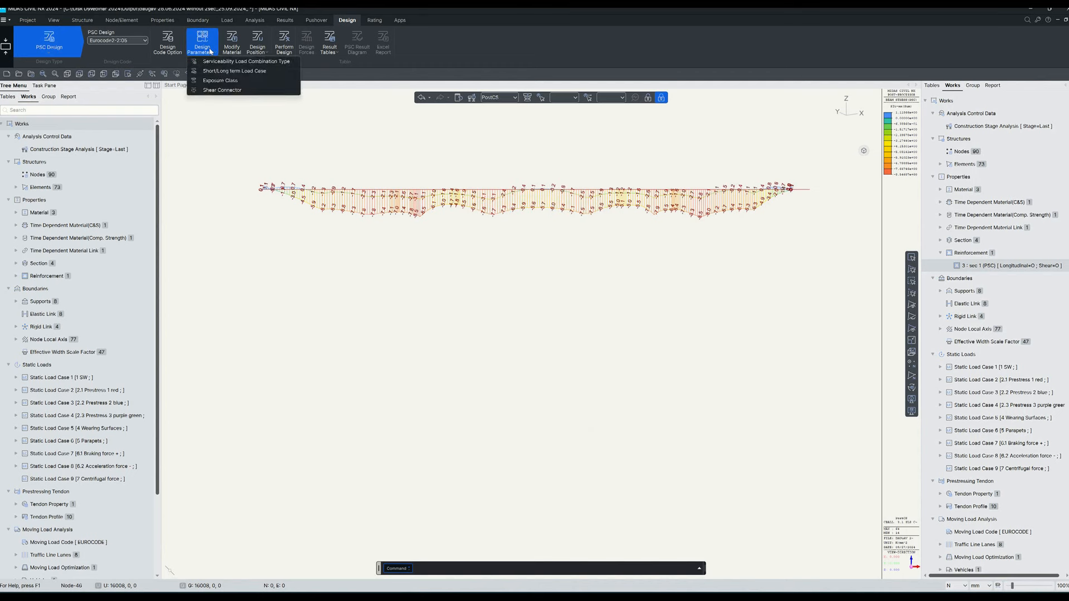
click(220, 80)
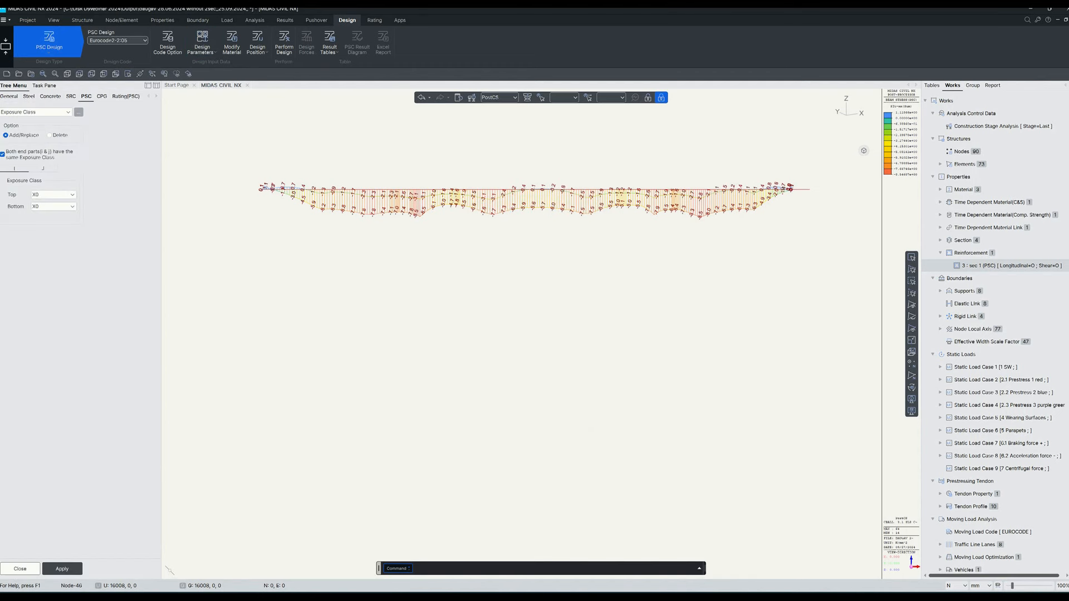
click(202, 43)
click(214, 81)
mouse_move(392, 172)
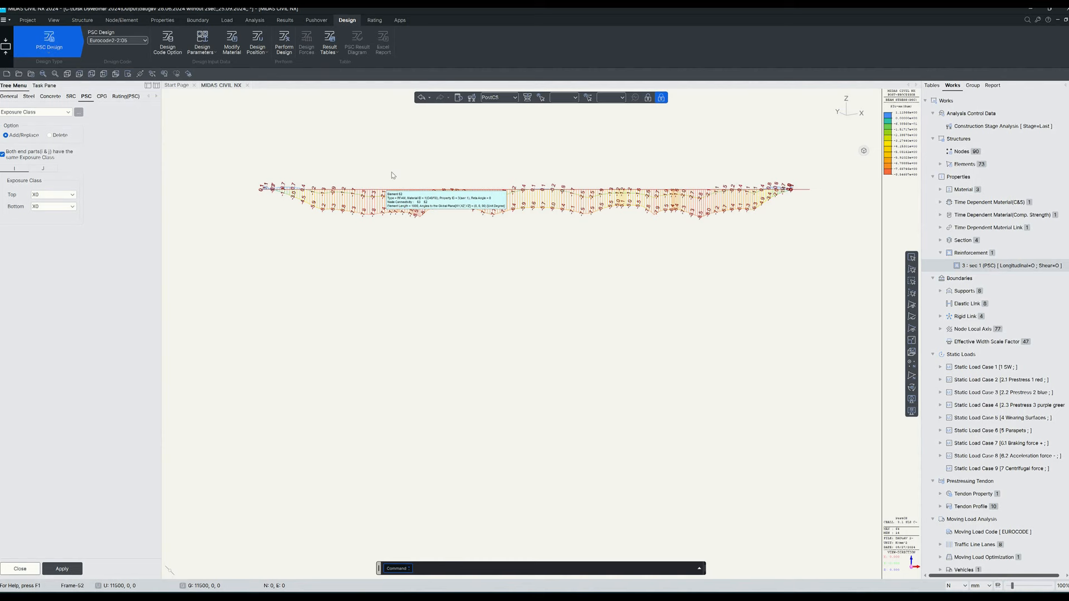
Assign exposure class XC4 at the top and XD3 at the bottom to all bridge elements.
click(46, 195)
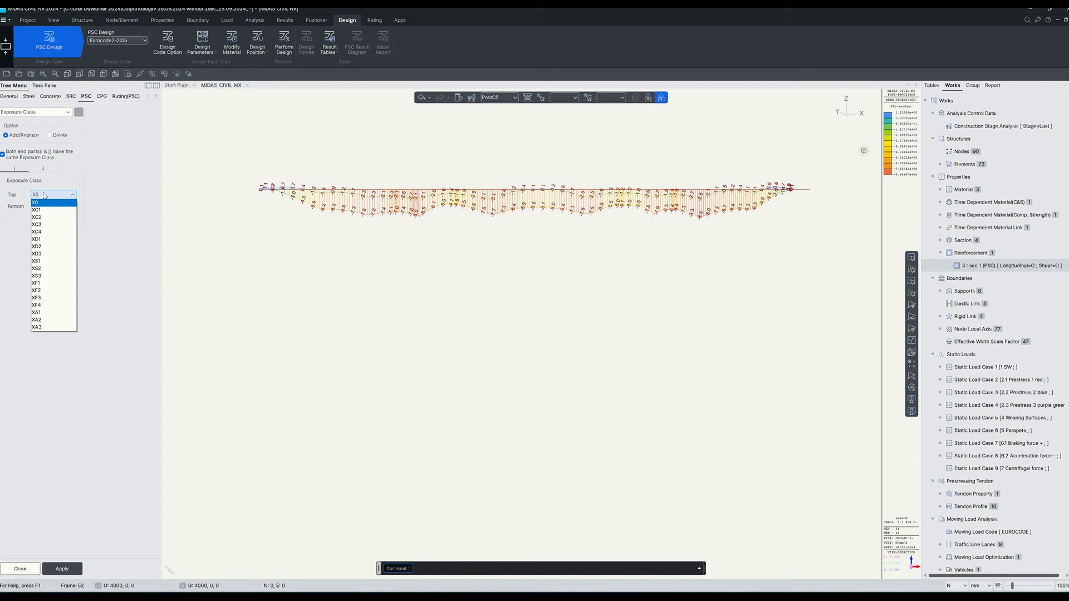
click(37, 232)
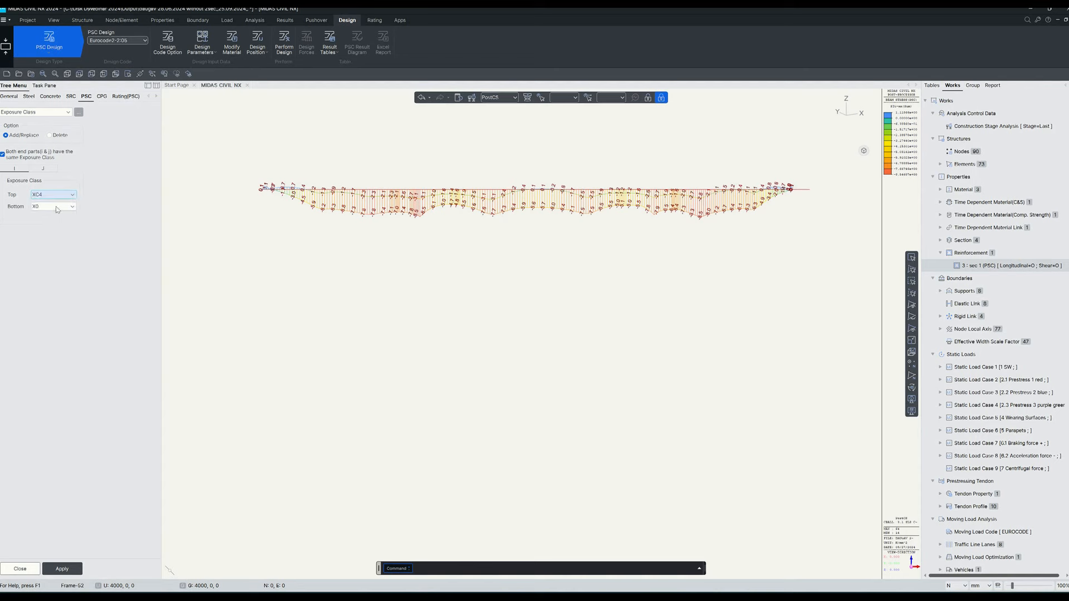
click(57, 208)
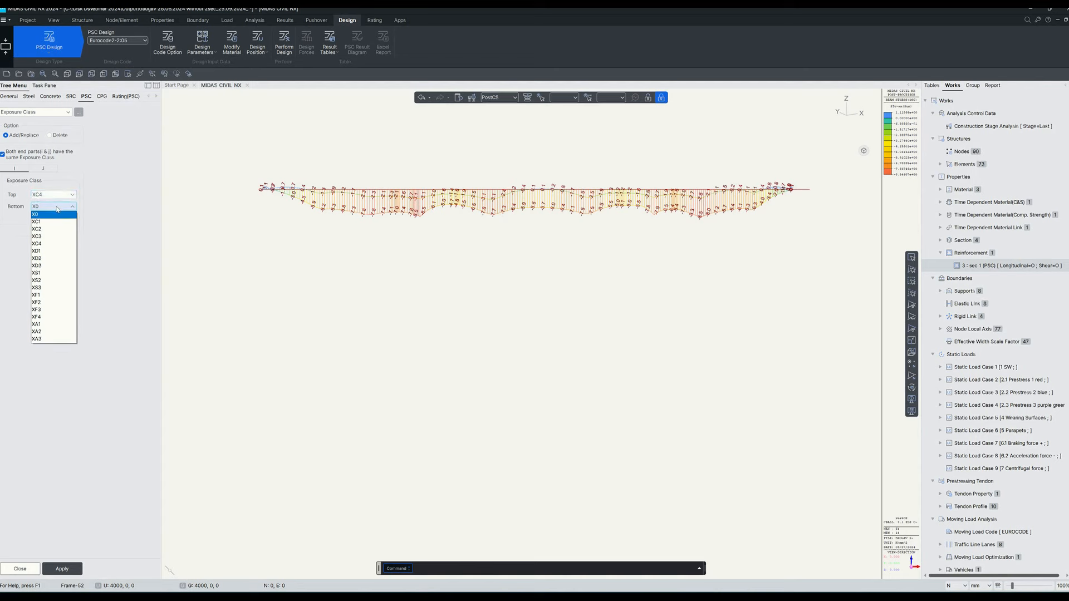
click(45, 265)
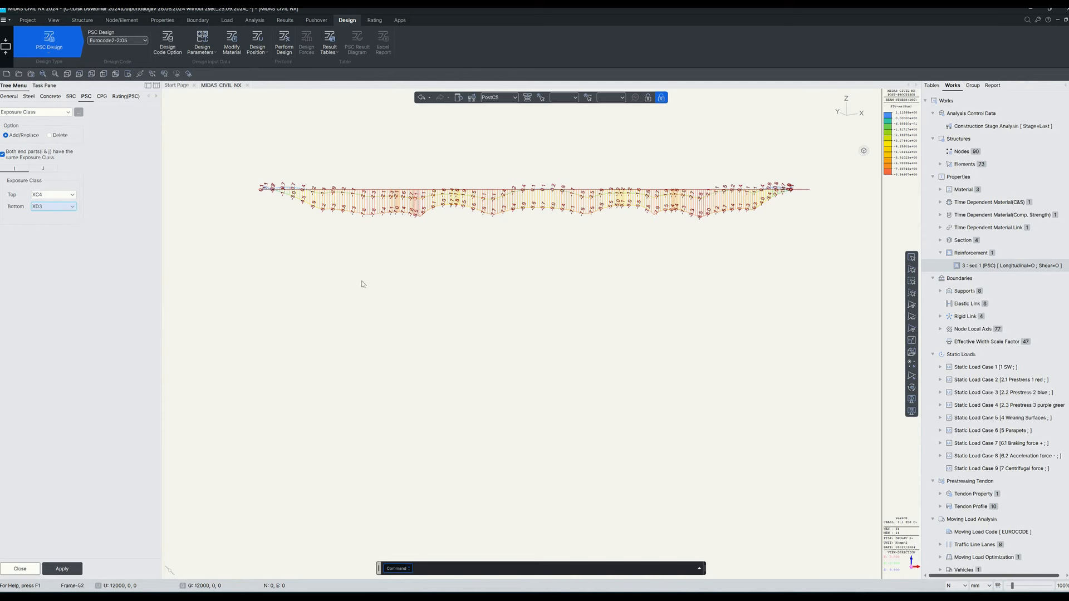
drag(228, 166, 777, 266)
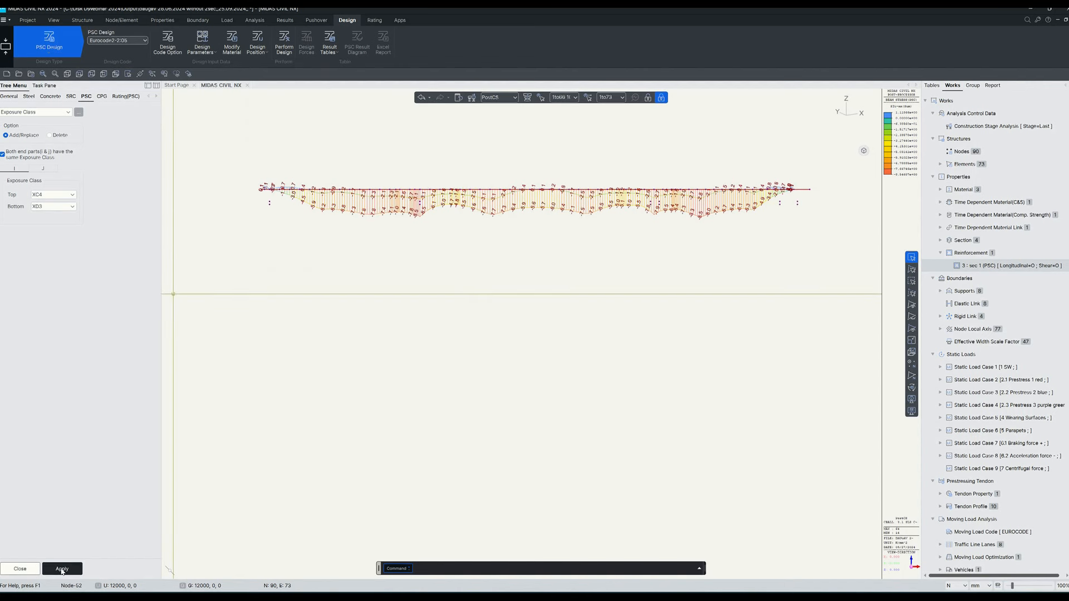
click(62, 571)
Check the concrete and rebar grades of material C40/50 in Modify Concrete Materials and close the dialog without changes.
click(207, 53)
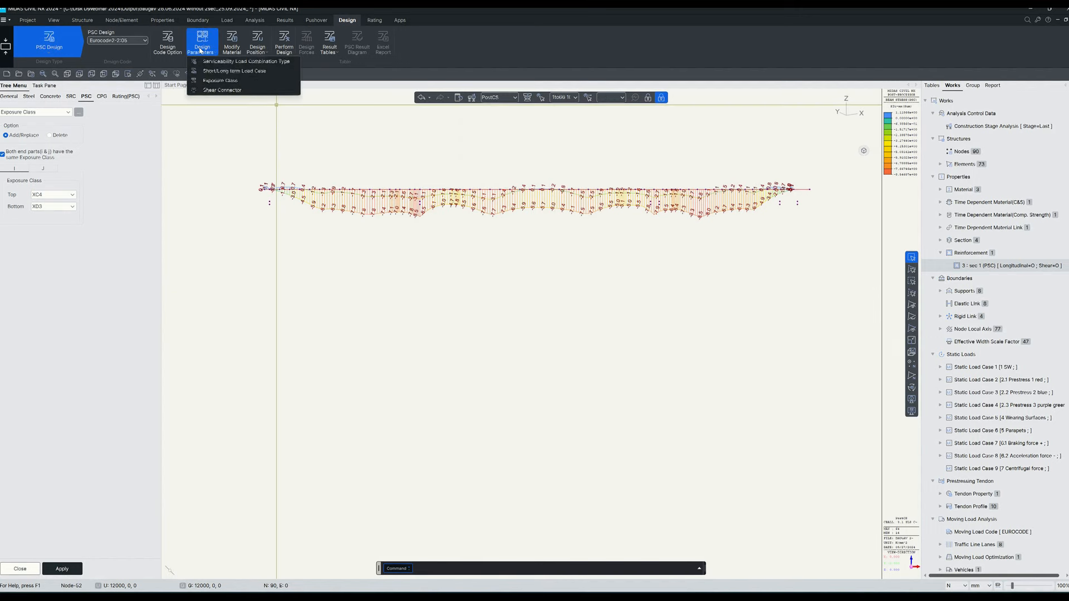
click(232, 49)
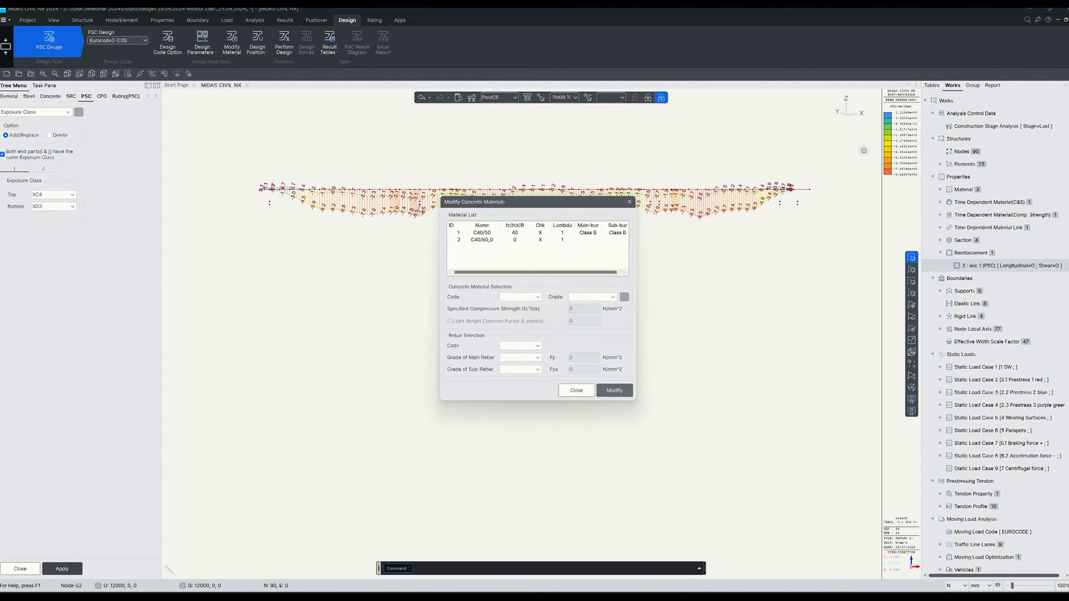
click(482, 233)
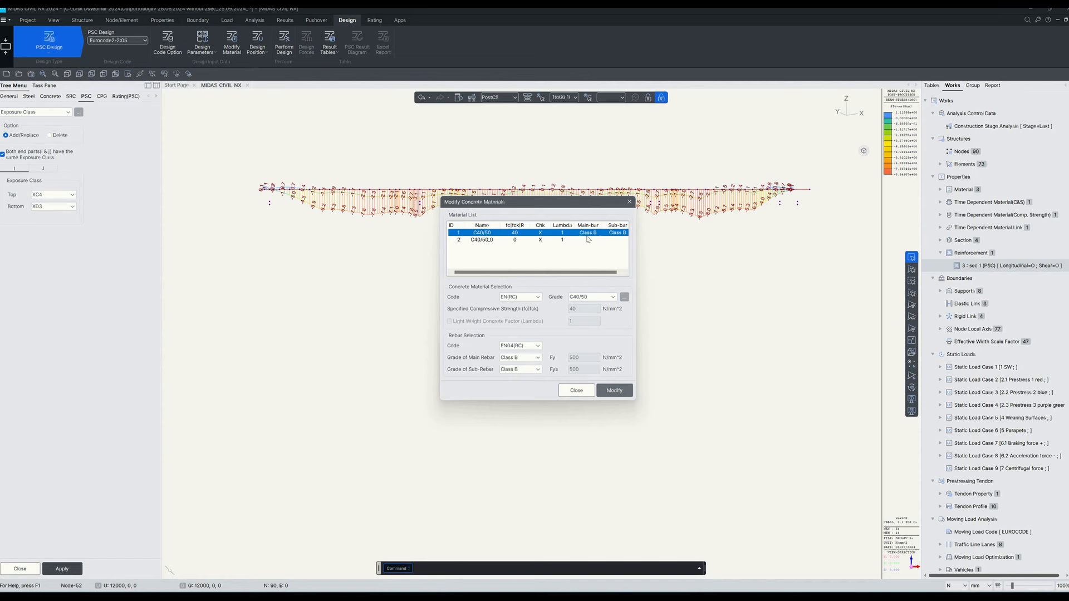
click(577, 391)
Apply I & J as the PSC design positions for moment and shear resistance to all bridge elements.
click(257, 52)
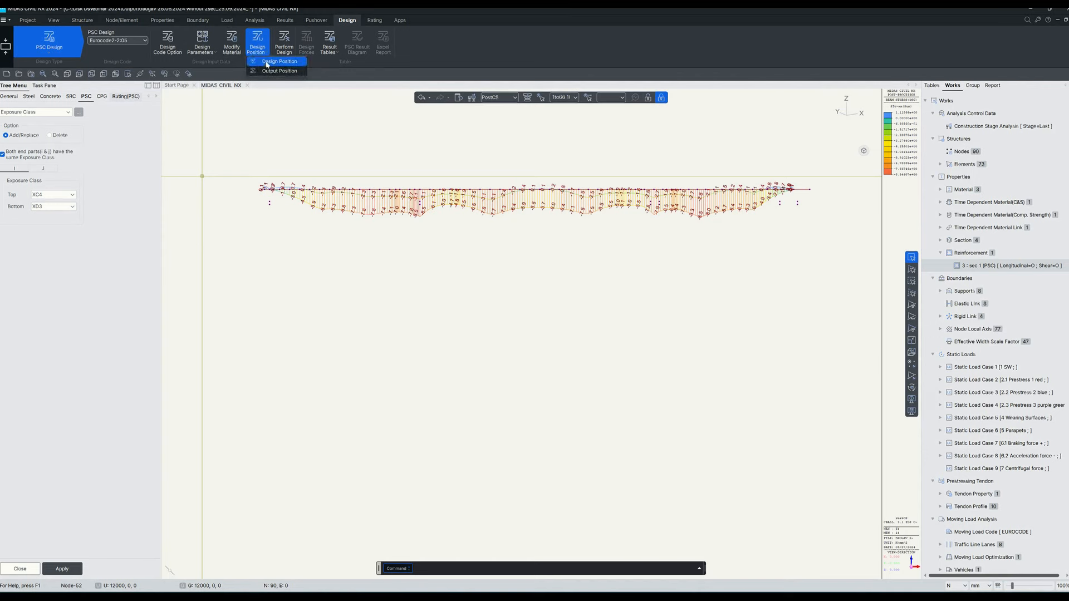
click(267, 64)
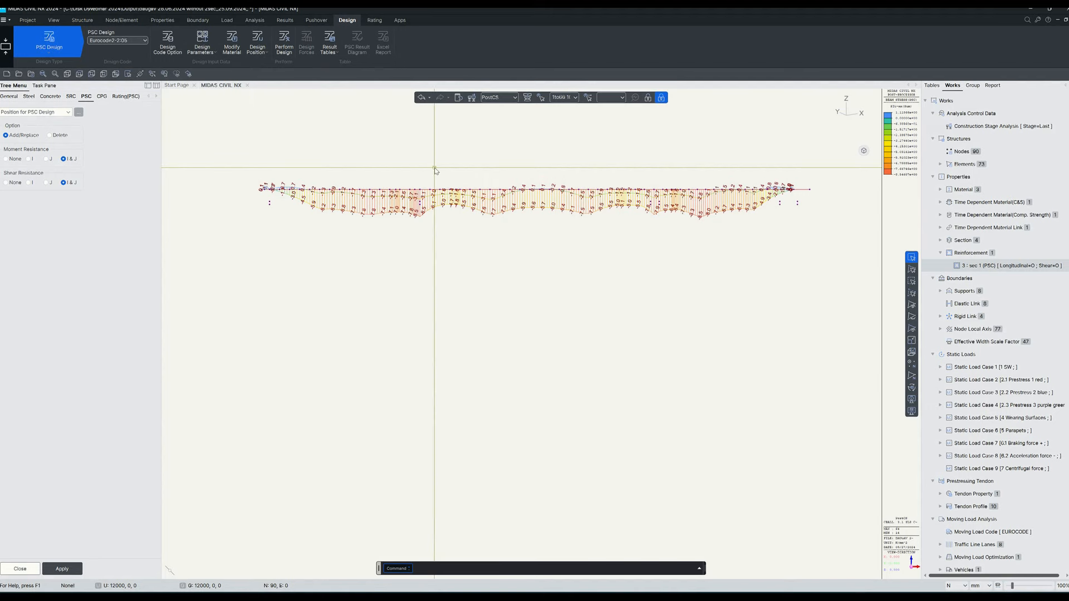
drag(218, 157, 835, 192)
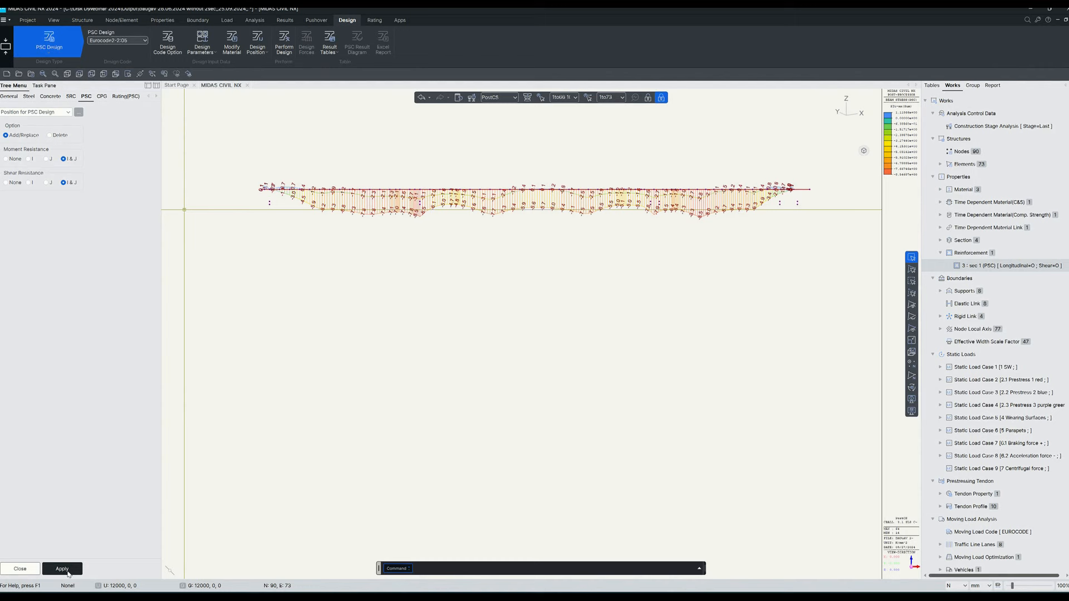
click(62, 568)
Apply I & J as the PSC output positions for positive and negative moment, shear and torsion strength to two midspan elements.
click(257, 47)
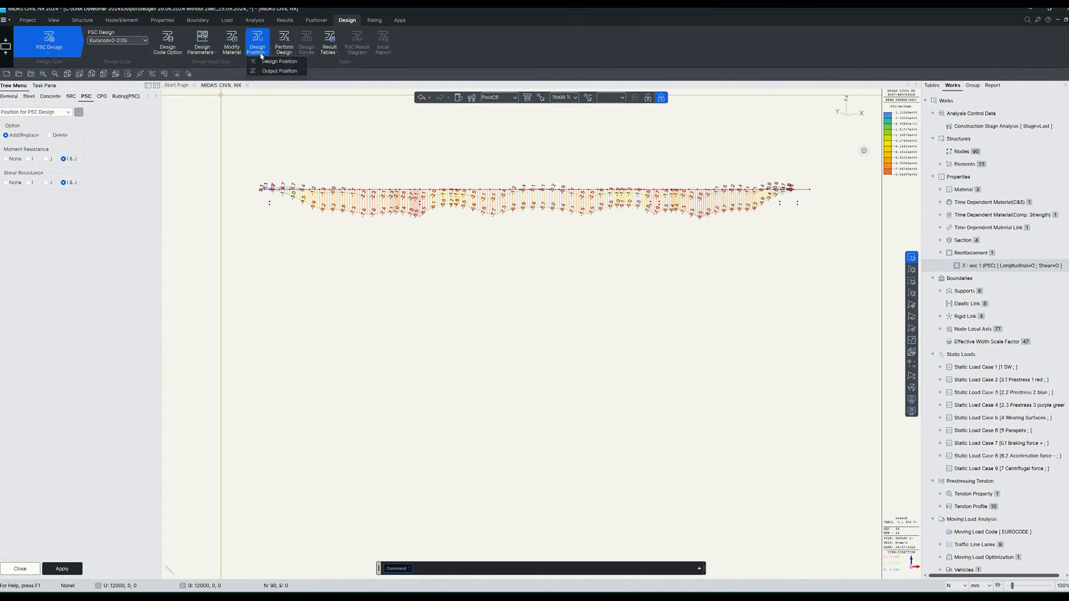
click(266, 72)
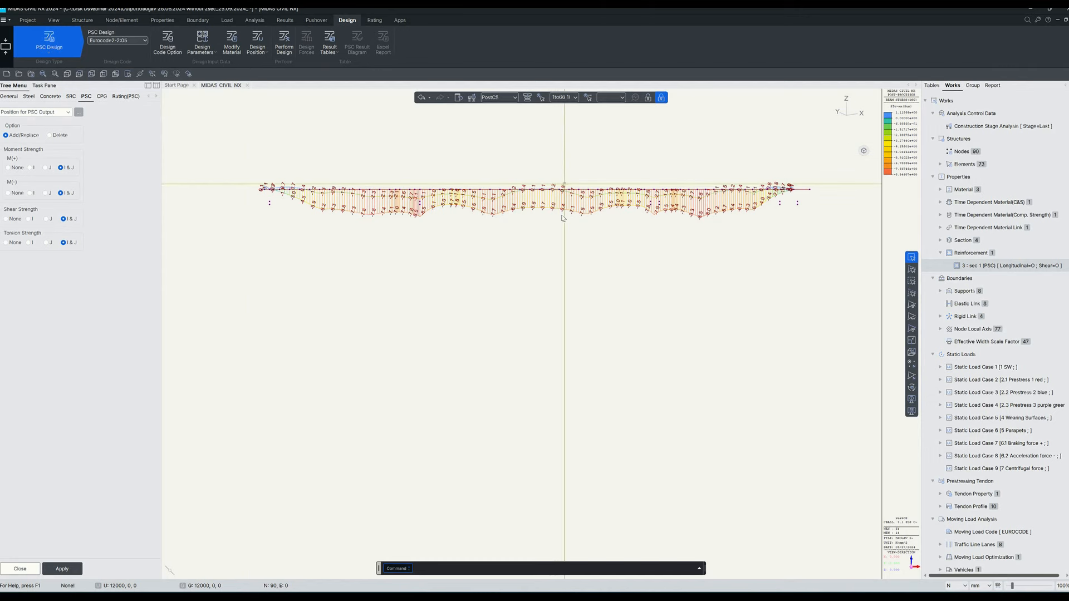
click(484, 188)
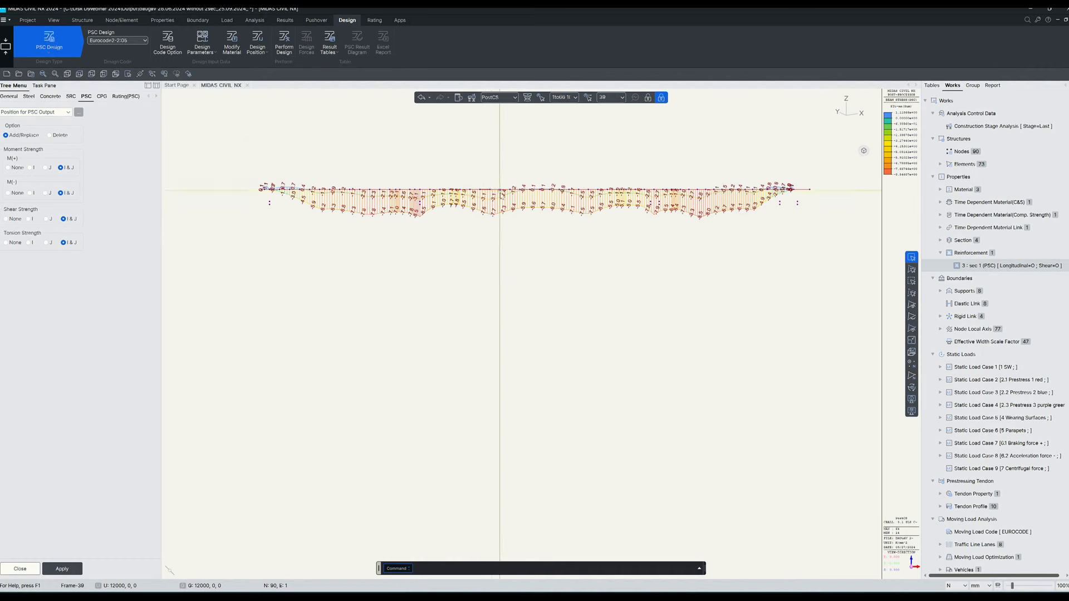
click(544, 186)
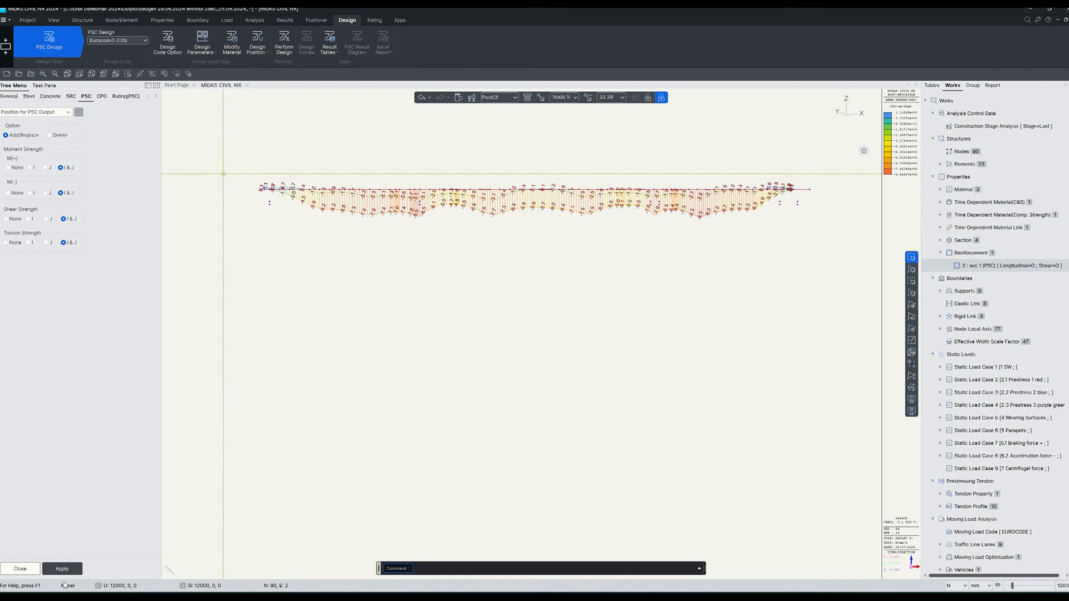
click(45, 167)
click(46, 193)
click(47, 219)
click(46, 243)
click(63, 569)
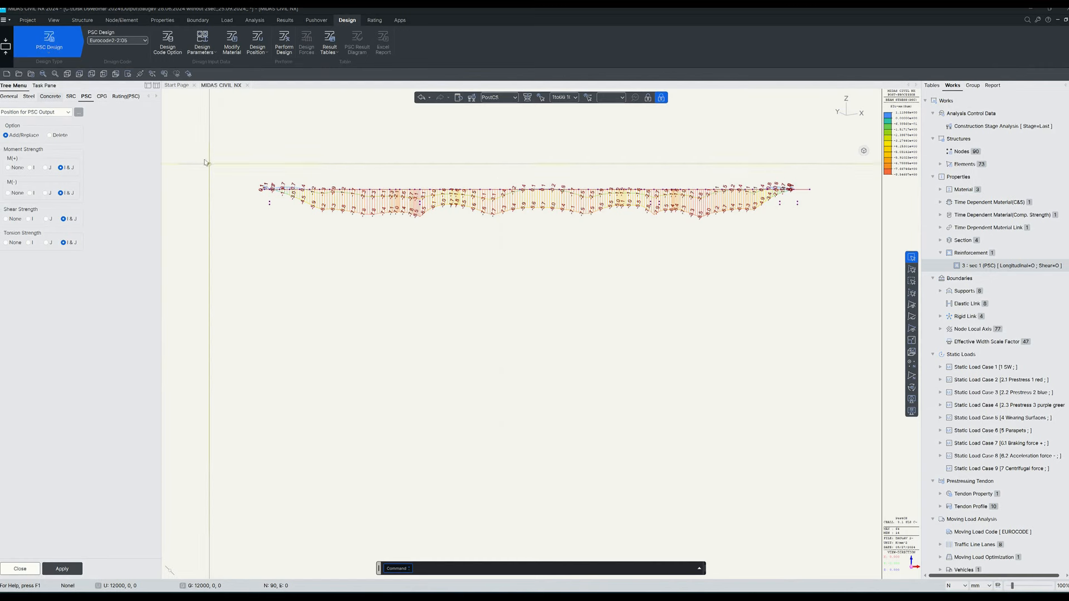
Perform the PSC design and display the positive Flexure-y force result diagram for ALL COMBINATION.
click(285, 41)
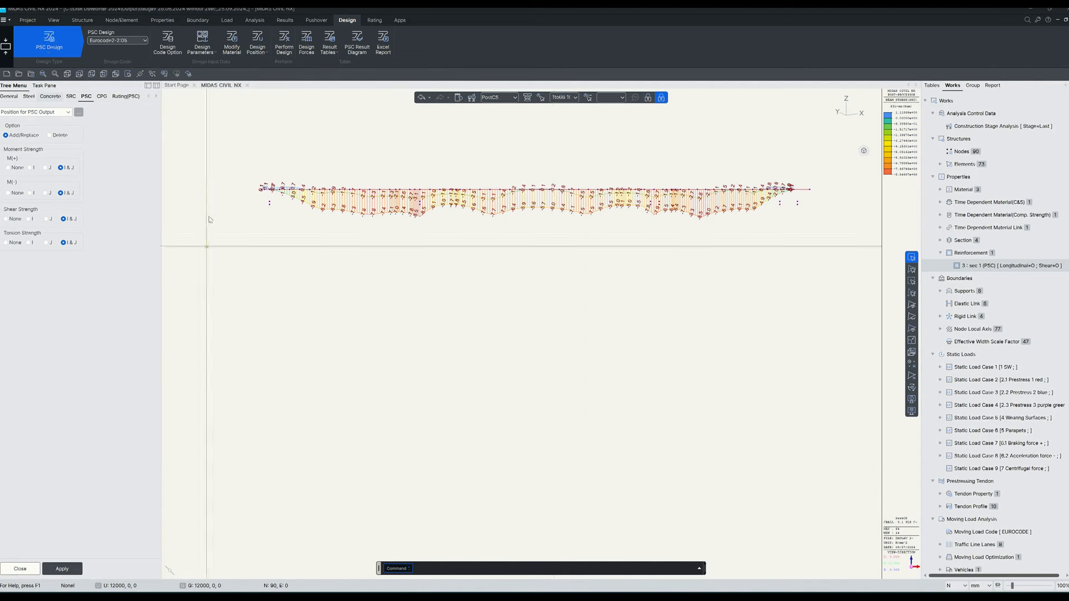
click(351, 49)
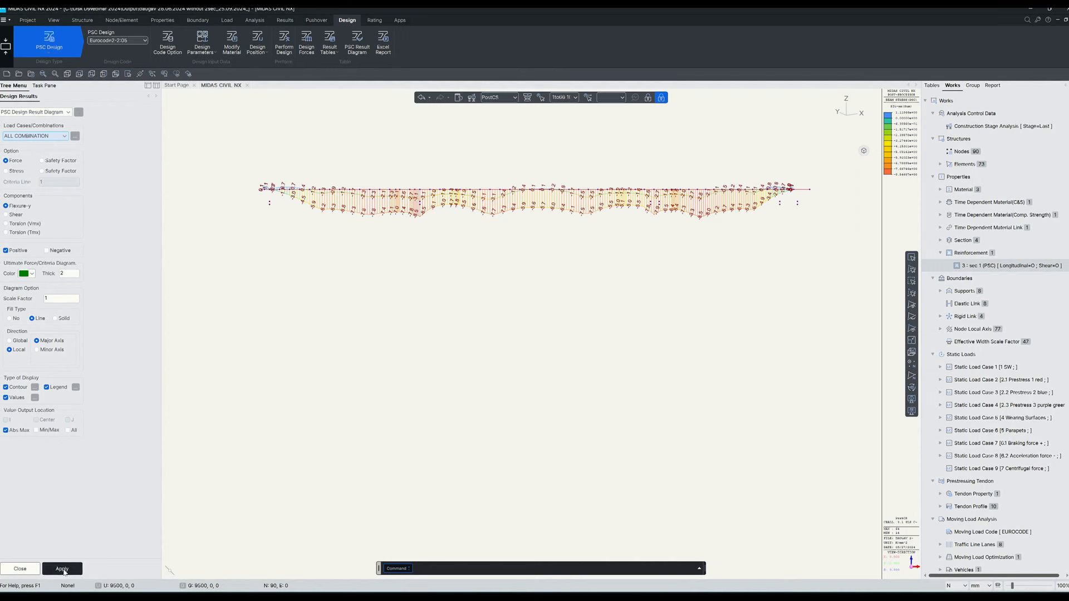
click(63, 568)
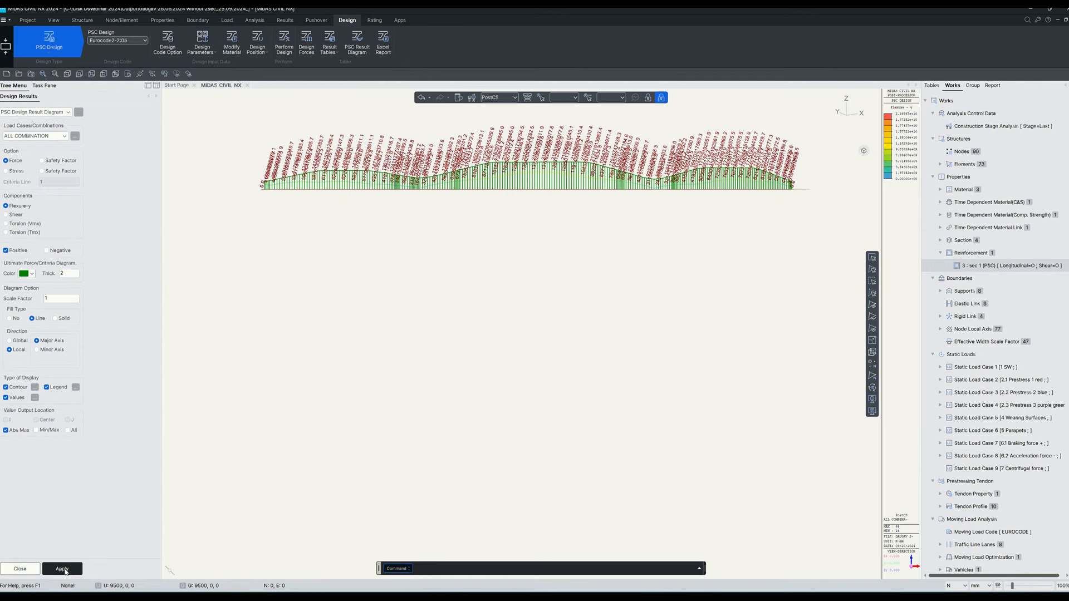
Switch the model units to kN and m and examine the flexure diagram's values along the girder.
click(964, 586)
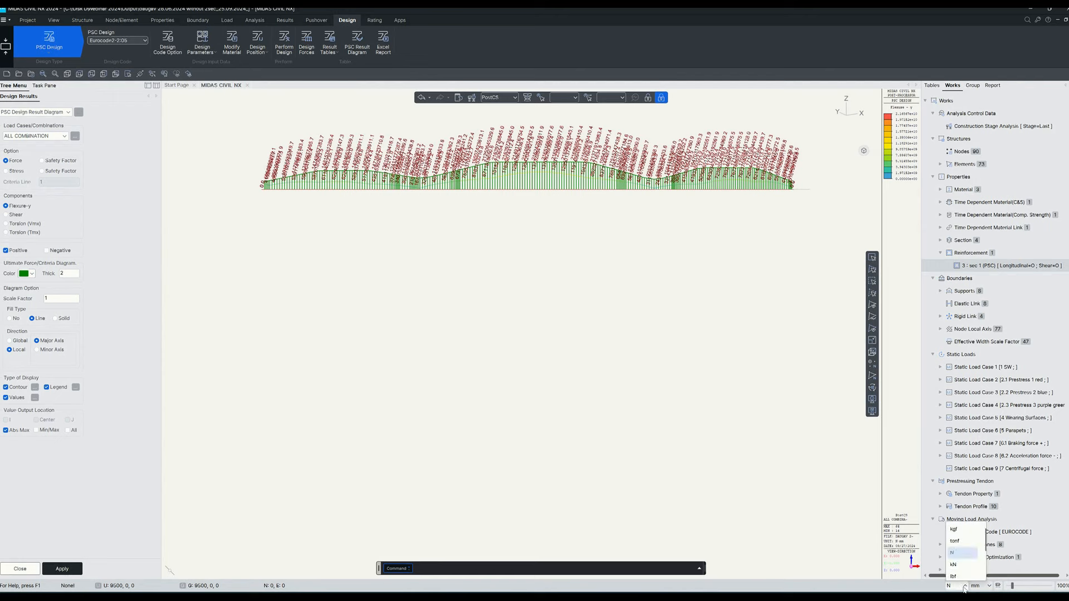
click(953, 565)
click(985, 585)
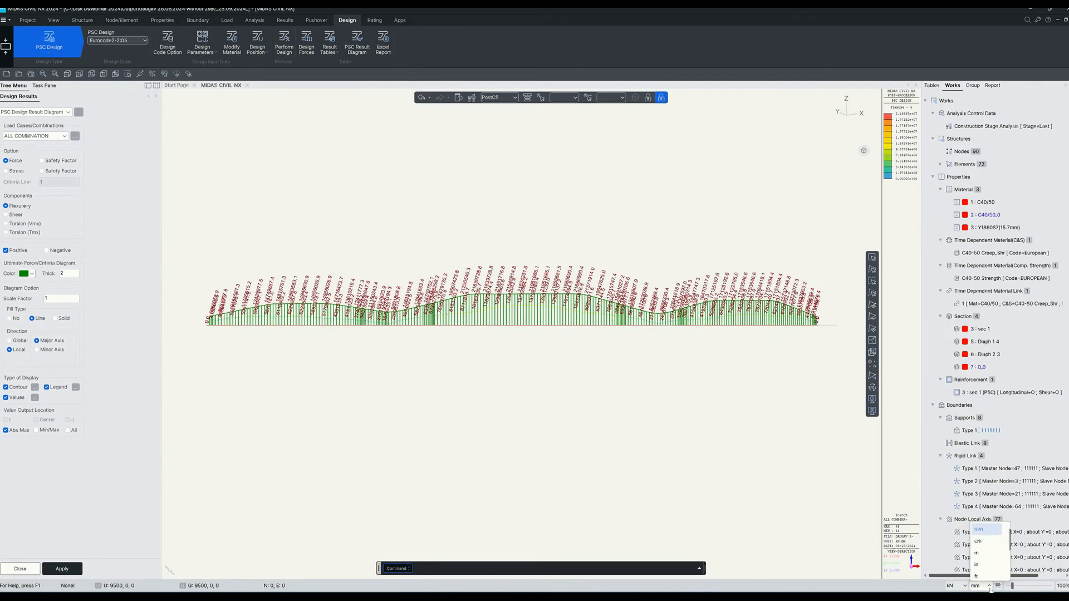
click(985, 552)
scroll(162, 336, up, 3)
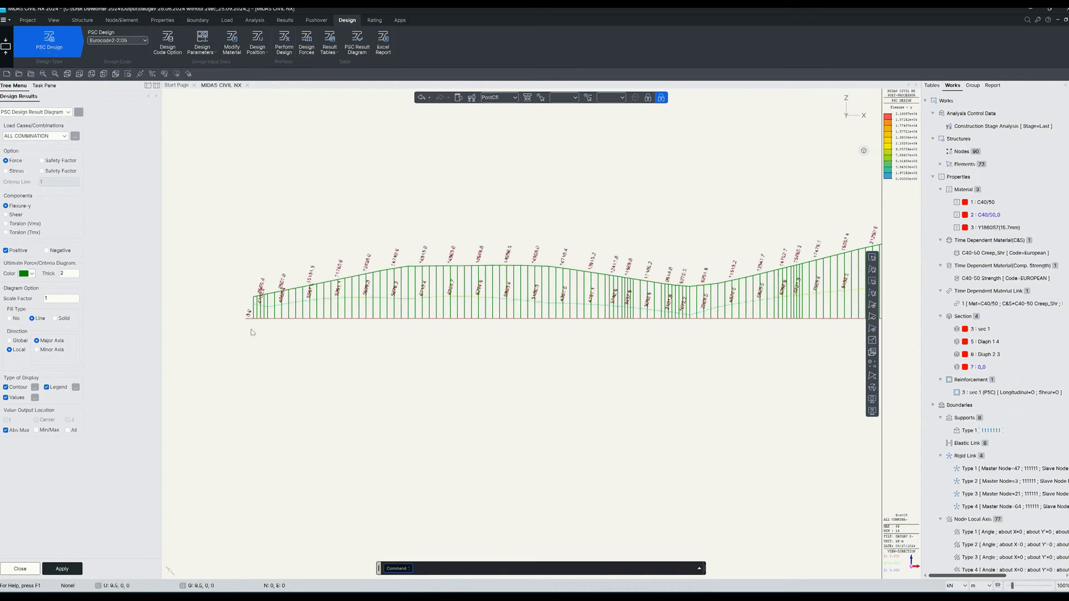
Add the negative values to the Flexure-y result diagram and compare bending demand with capacity along the spans.
click(47, 250)
click(77, 573)
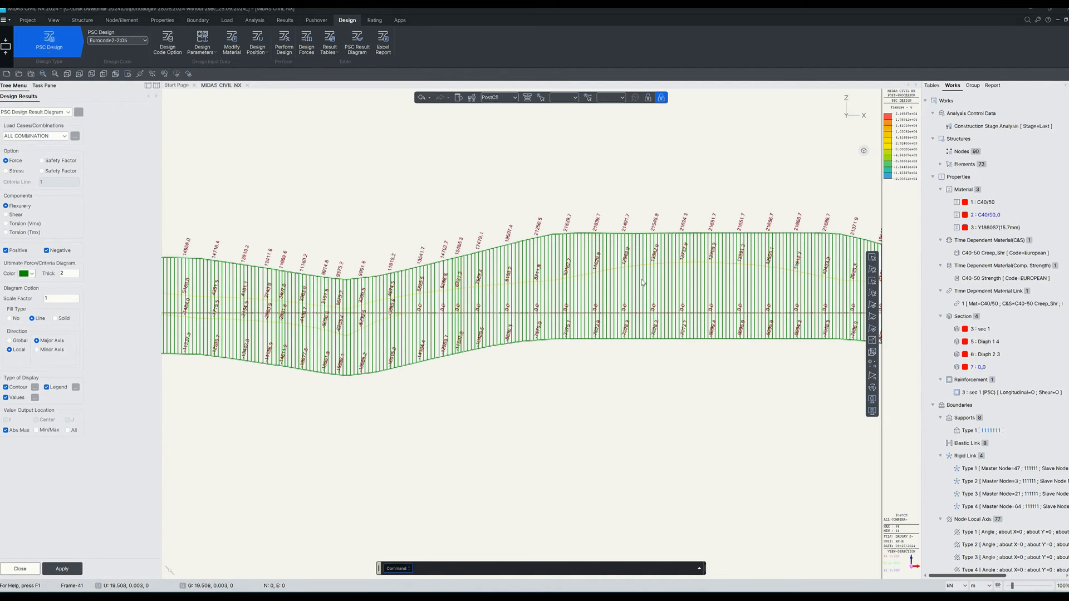
scroll(645, 281, down, 3)
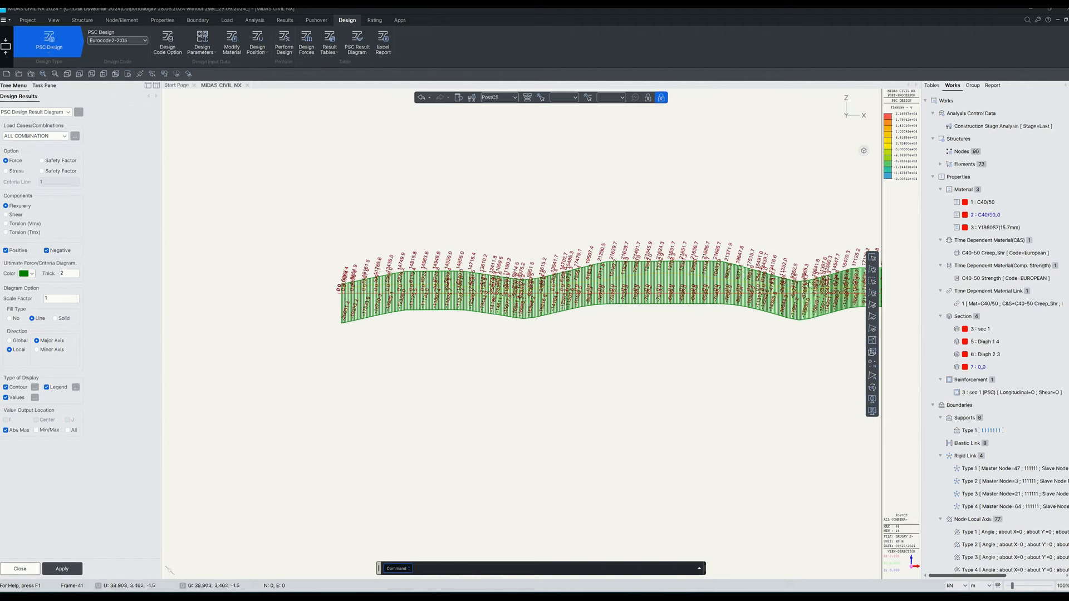
scroll(680, 325, up, 4)
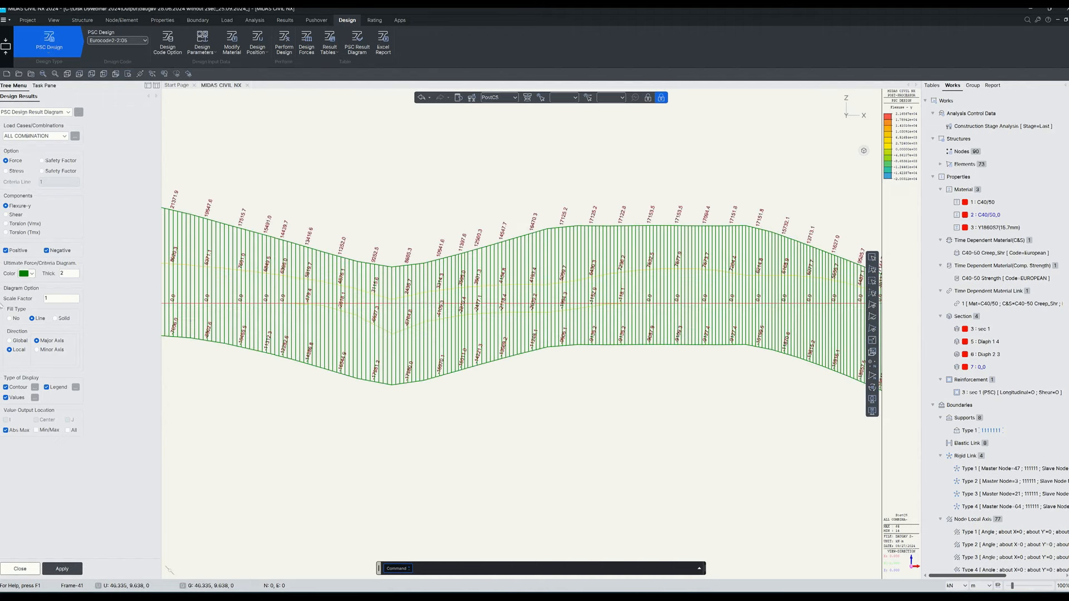
Display the maximum and minimum Shear result diagram and examine the shear forces against the capacity along the girder.
click(12, 214)
click(63, 570)
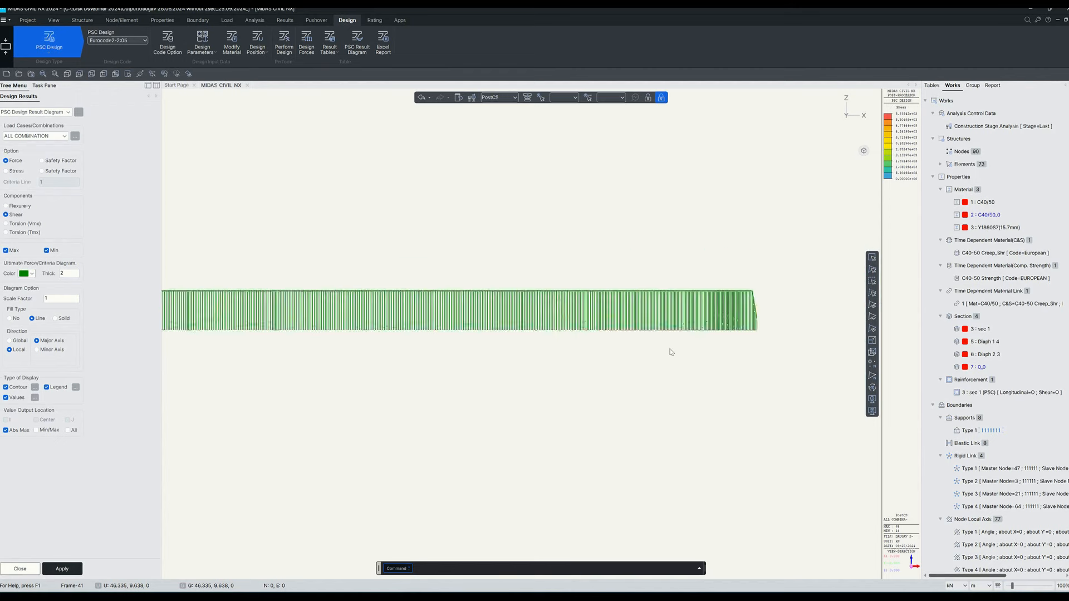
middle_drag(385, 329, 529, 341)
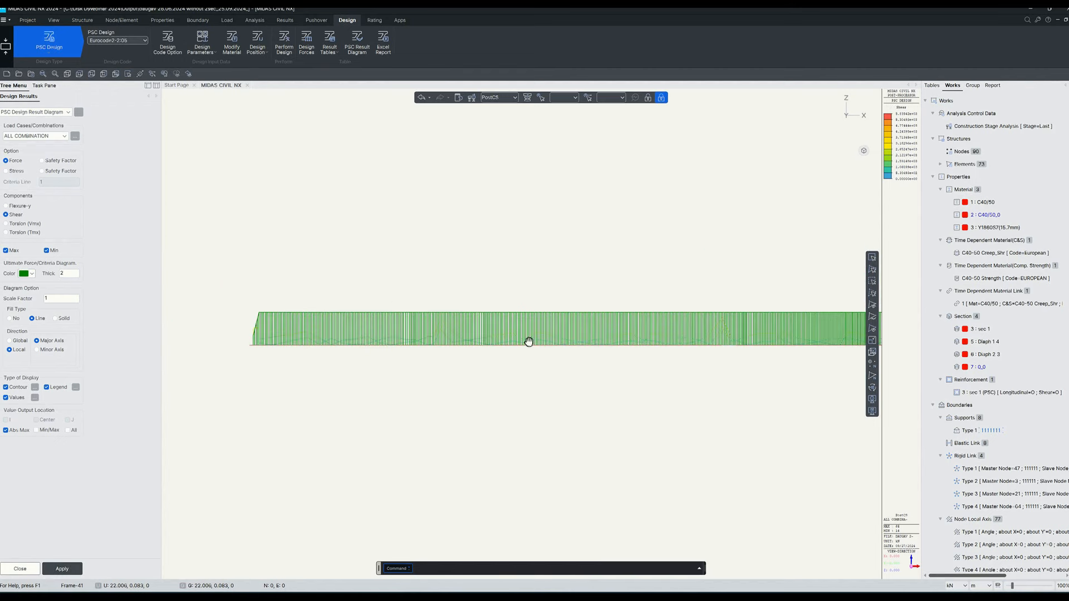
scroll(580, 330, up, 2)
scroll(610, 329, up, 1)
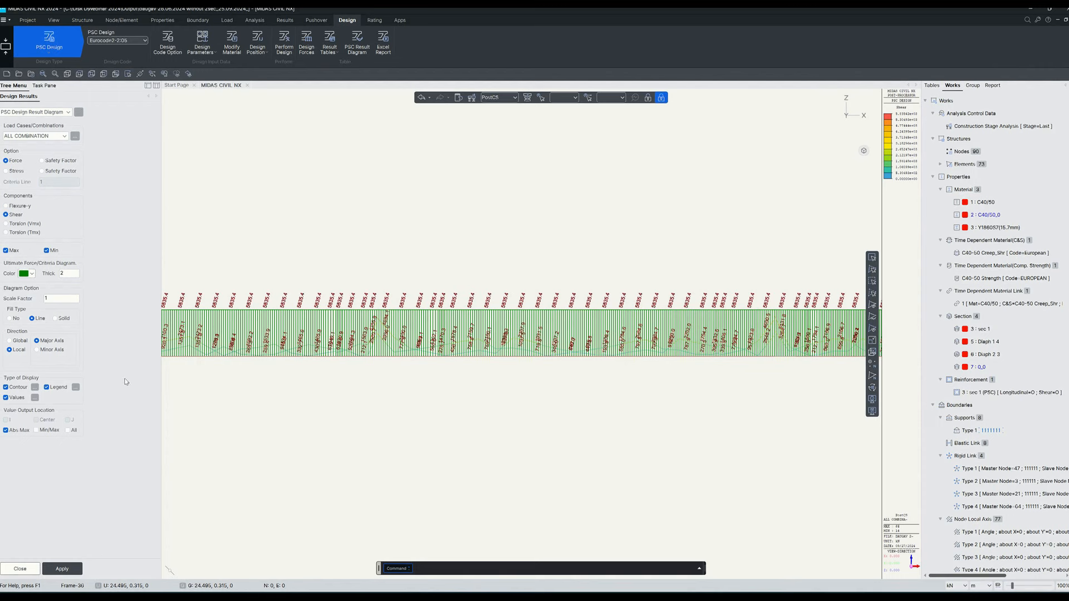
Display the Torsion (Vmx) result diagram and then the Torsion (Tmx) diagram for the whole bridge.
click(24, 225)
click(62, 569)
scroll(458, 364, down, 2)
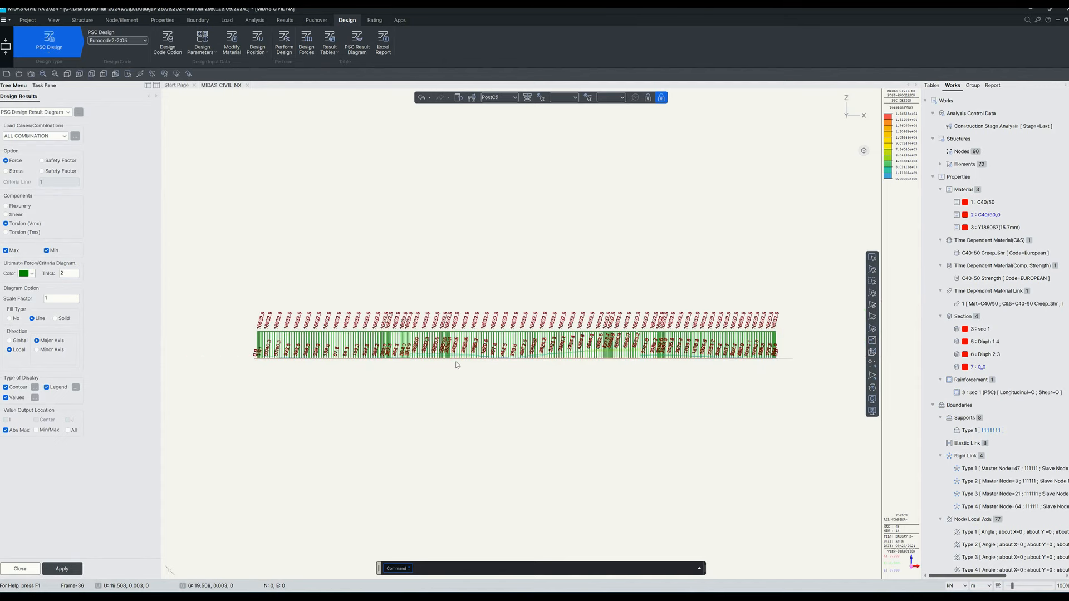
click(20, 232)
click(67, 570)
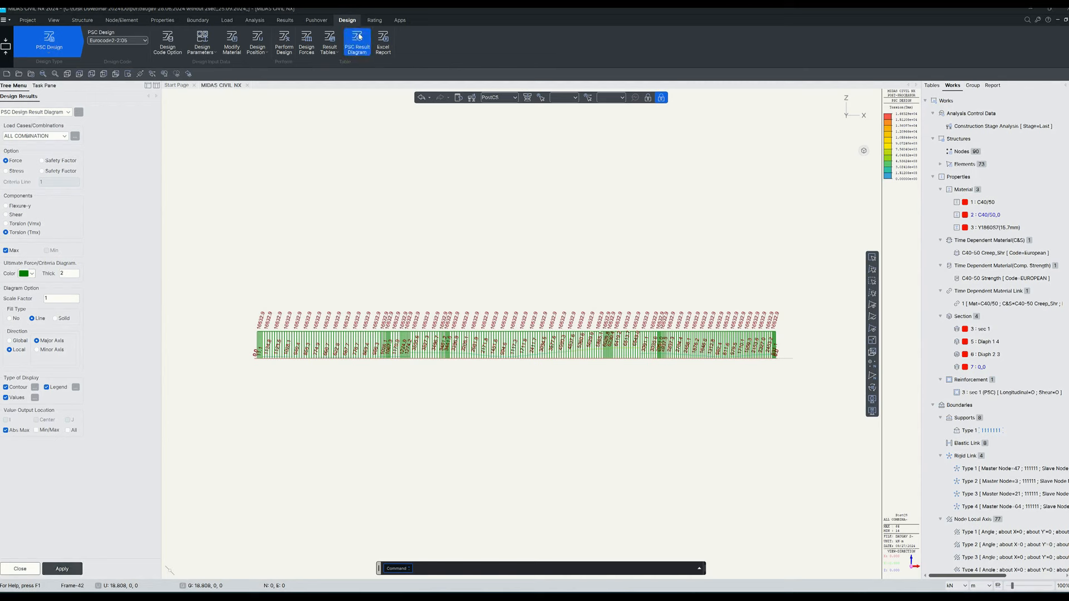
Open the result table that checks tensile stress for prestressing tendons, with all tendons included.
click(334, 50)
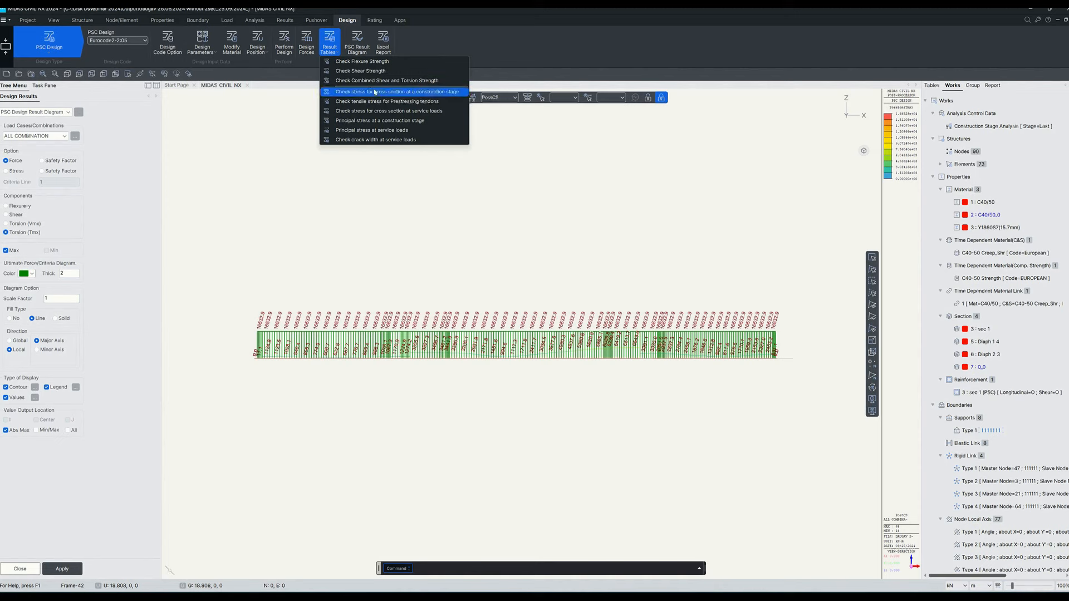
click(423, 103)
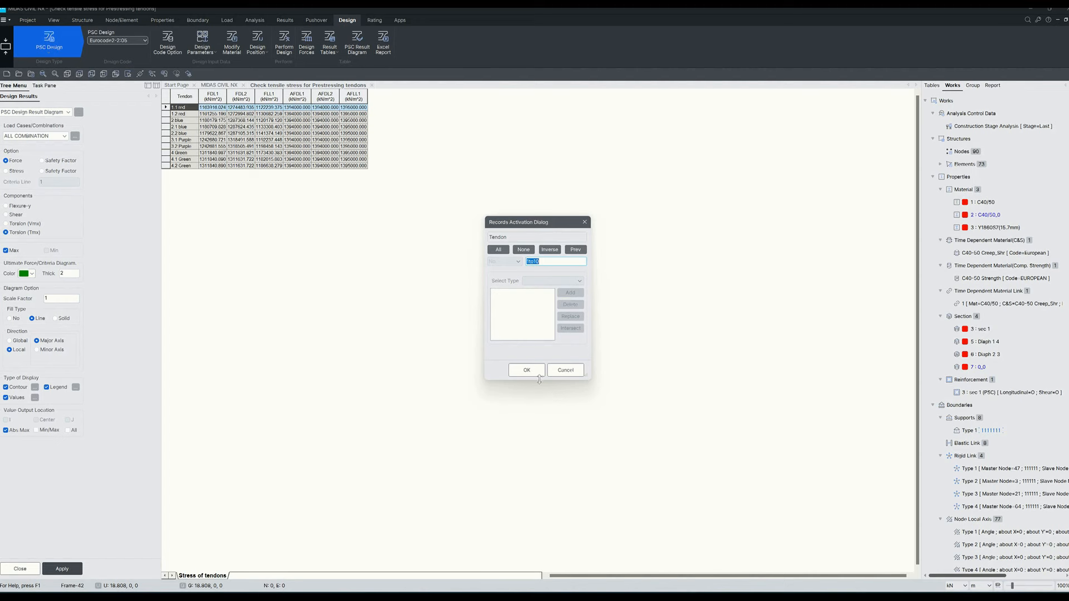
click(528, 371)
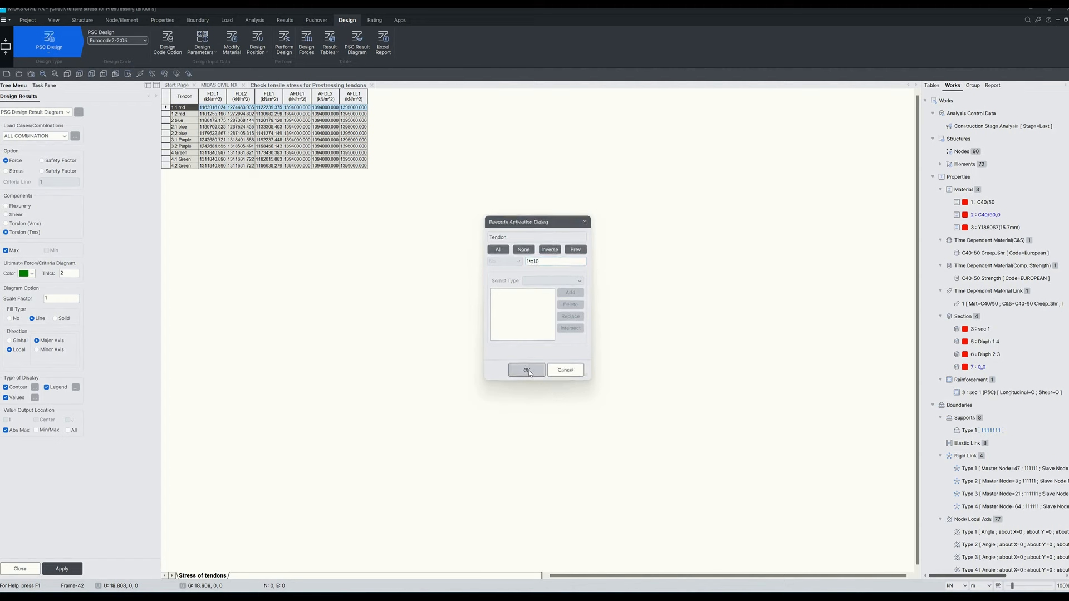
Switch the model units to N and mm for the tendon stress table.
click(961, 585)
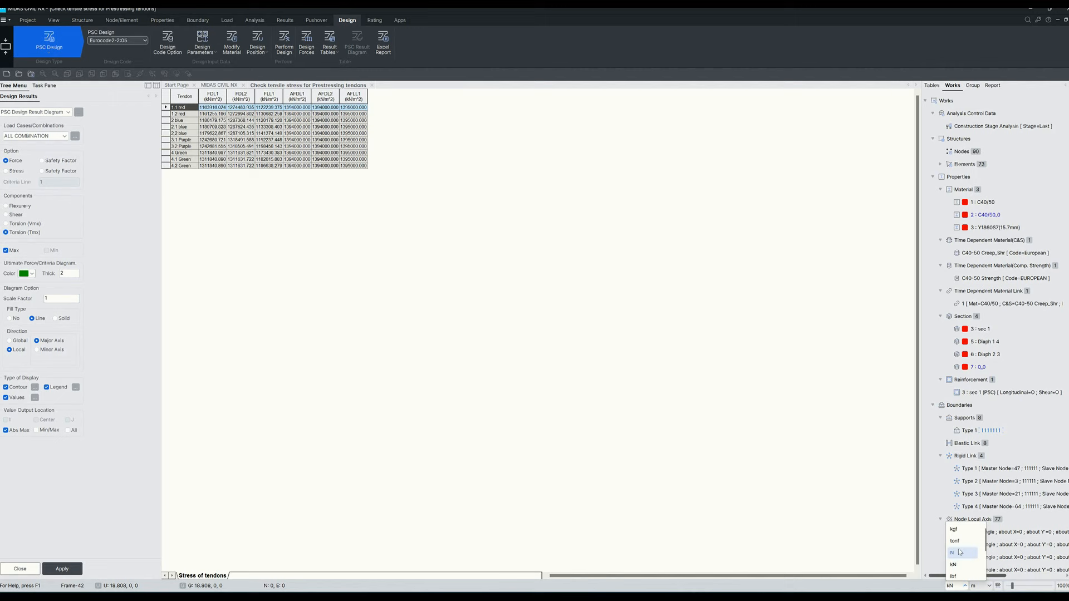
click(953, 530)
click(987, 588)
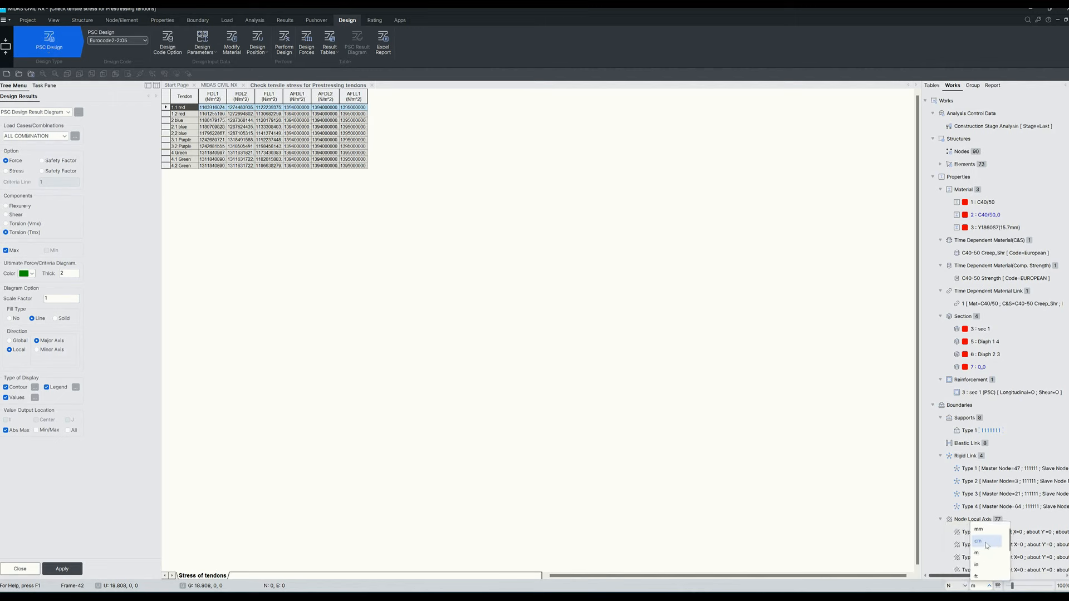
click(978, 529)
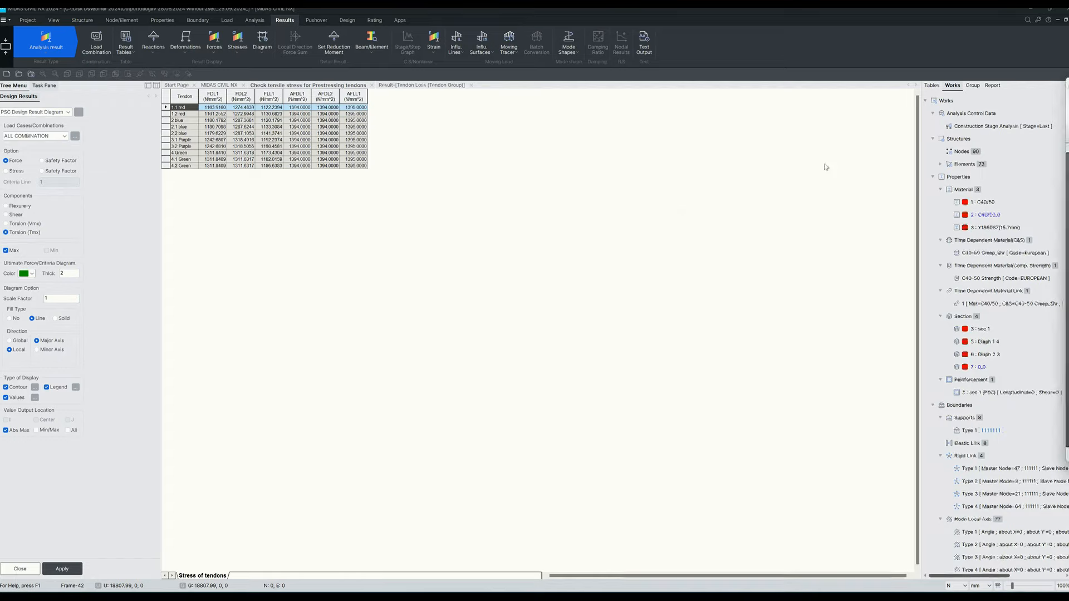
Switch to the Mathcad Prime tendon stress calculation and place its window beside the tendon stress table.
key(alt+Tab)
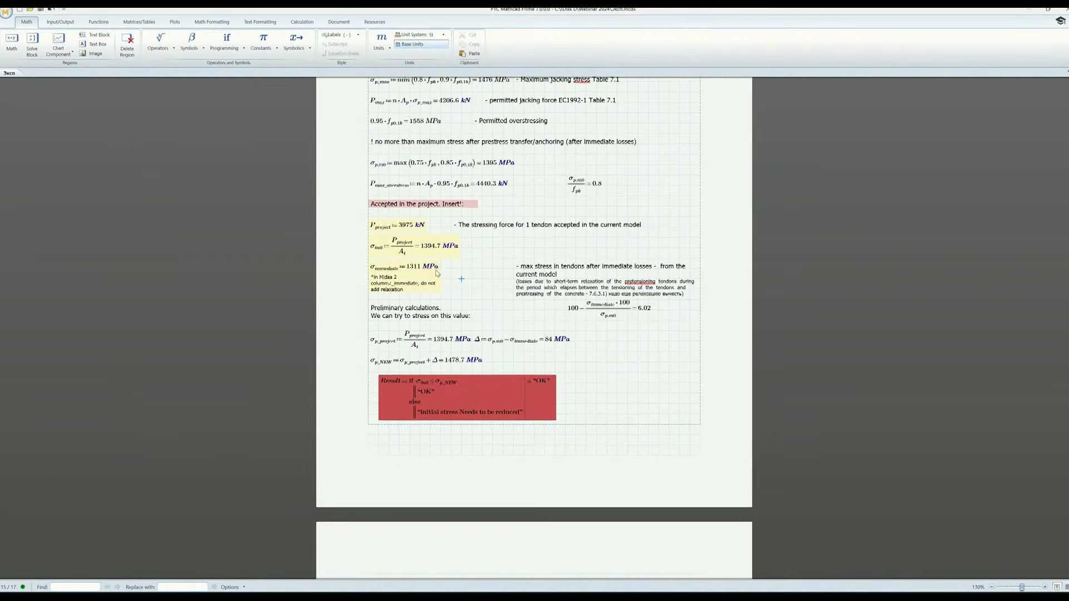
scroll(413, 213, up, 1)
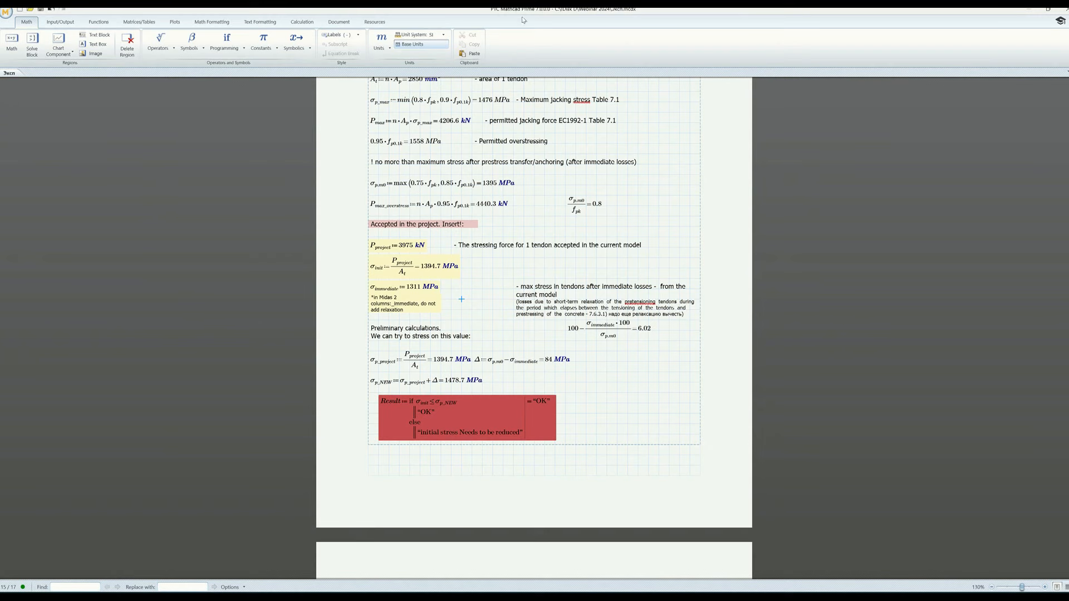
scroll(382, 289, up, 1)
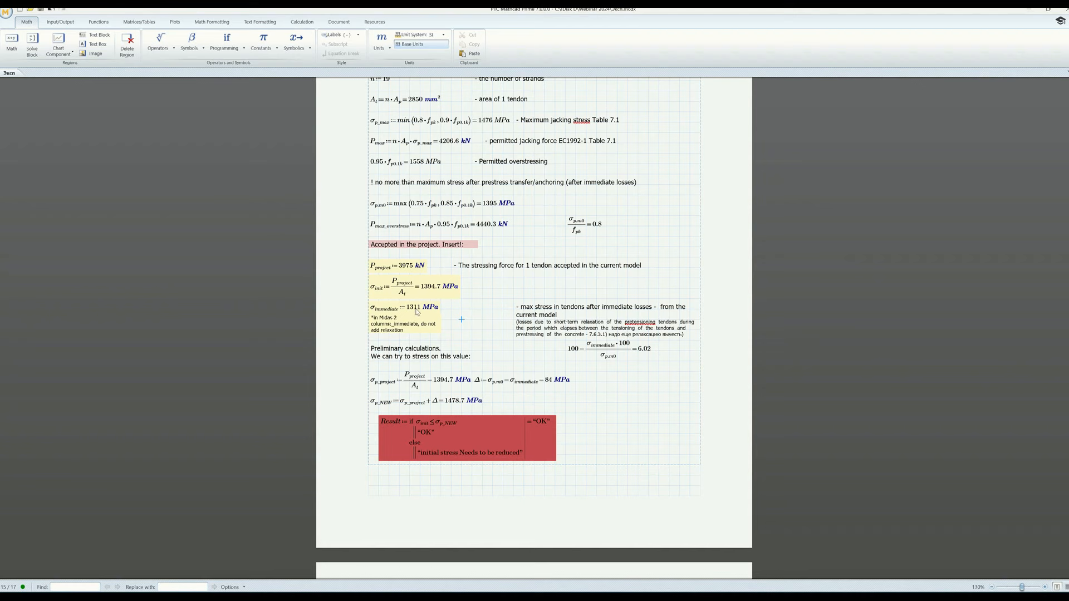
double_click(656, 11)
drag(668, 115, 718, 89)
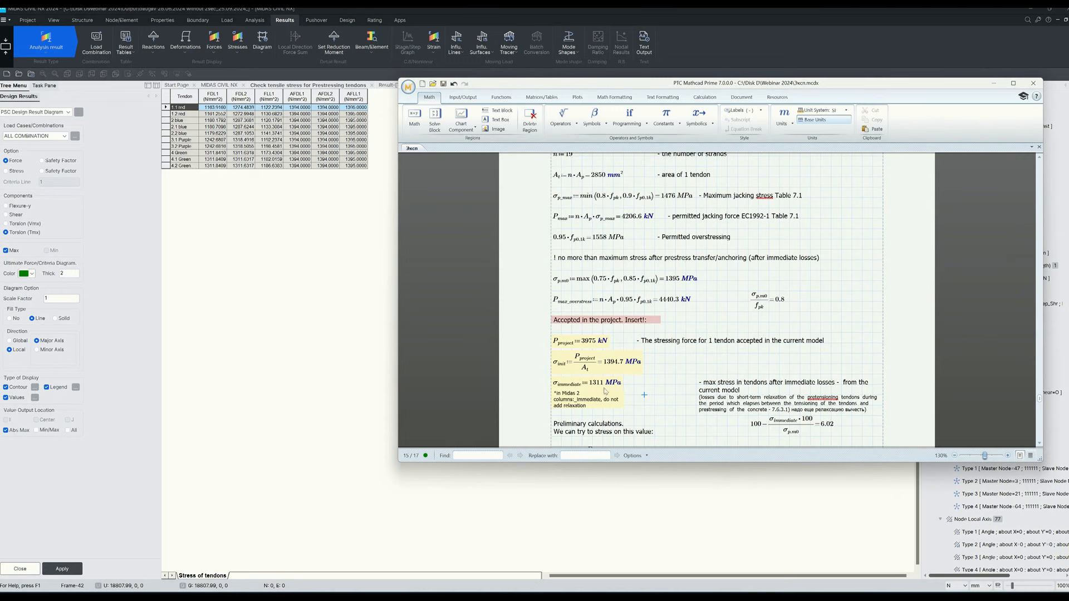
Examine the preliminary stressing calculation and its result check, and return to the tendon stress table in MIDAS Civil NX.
scroll(605, 393, down, 3)
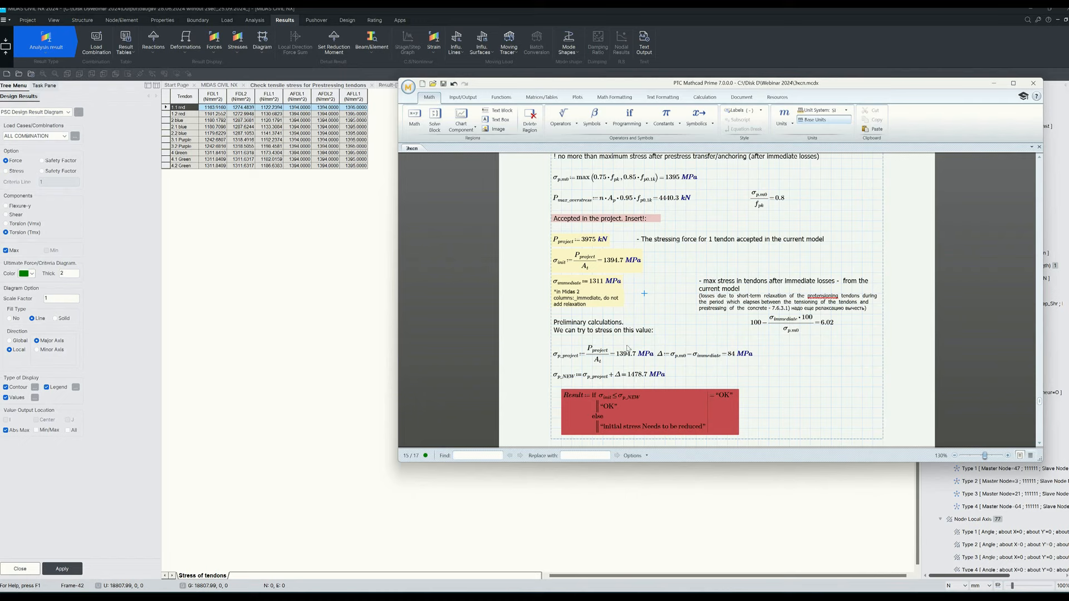
scroll(488, 256, down, 2)
scroll(488, 256, up, 2)
key(alt+Tab)
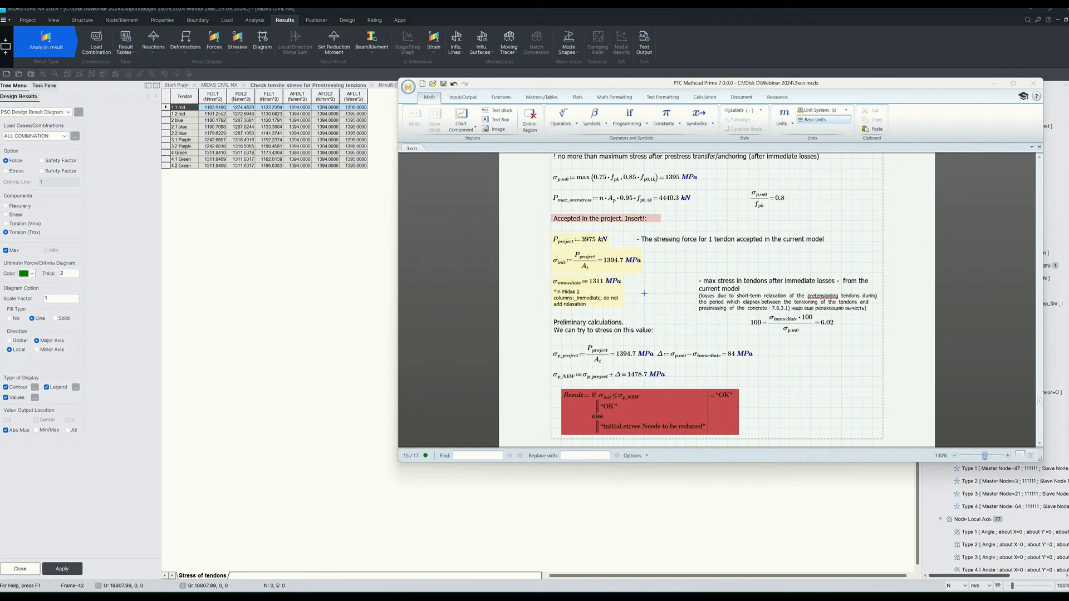
key(alt+Tab)
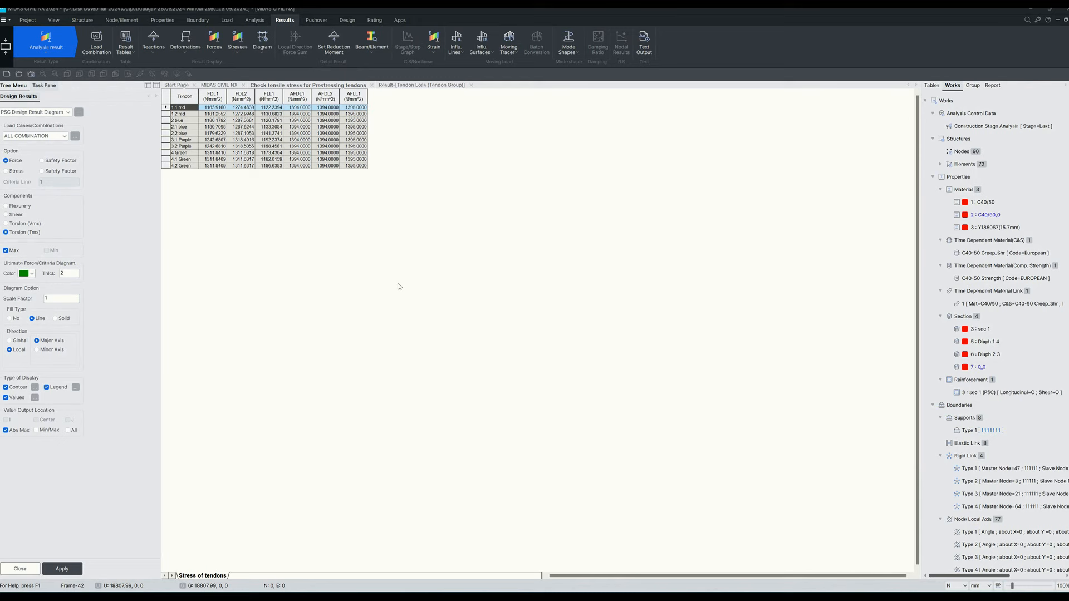
click(347, 20)
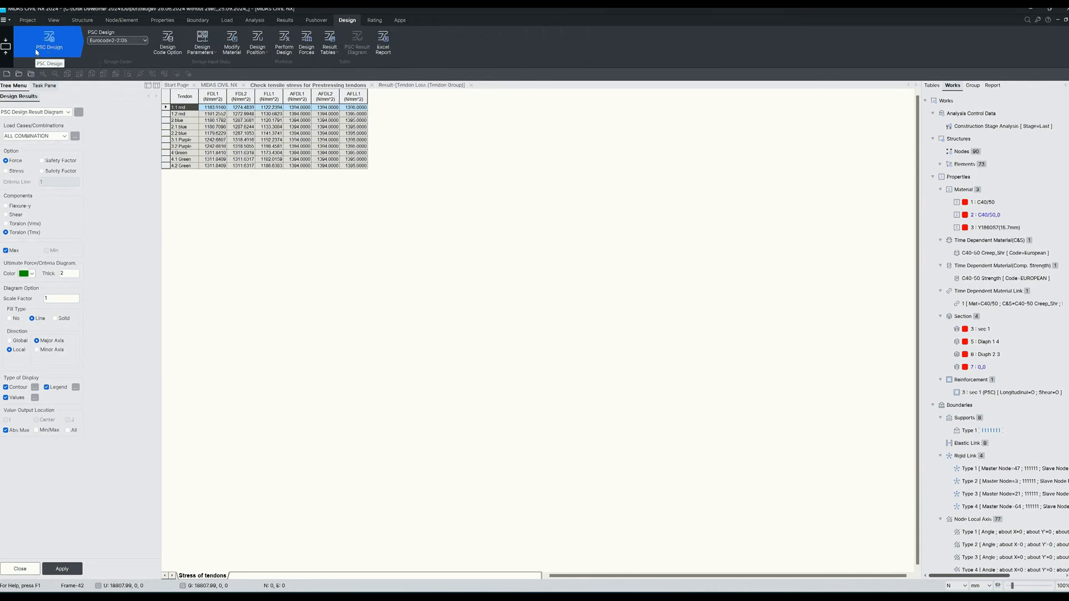
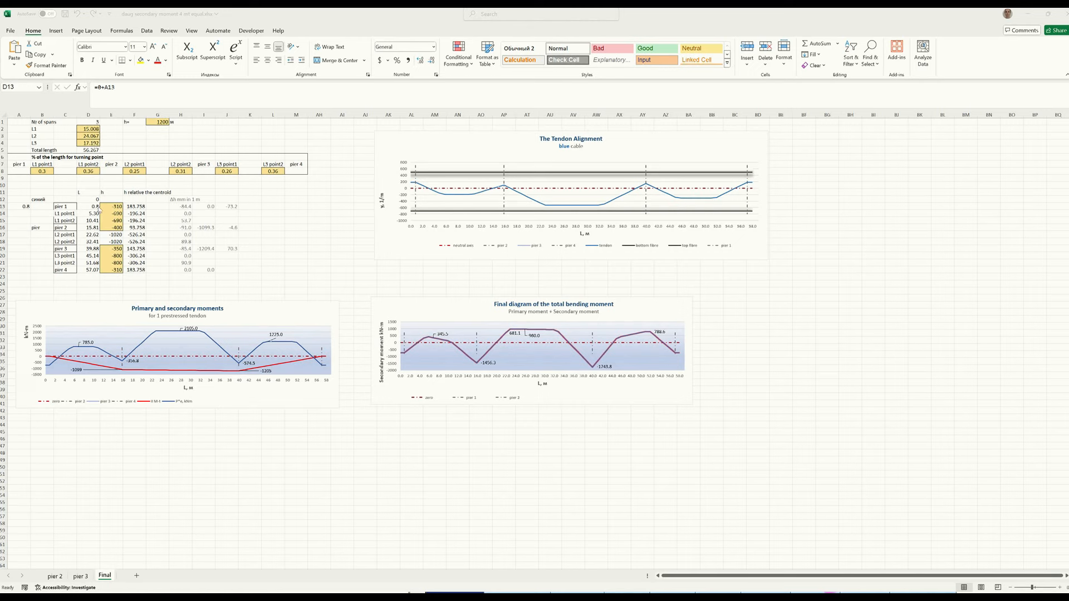
Examine the pier 2 sheet's unit moment, curvature, tendon moment and secondary moment columns, including the summed secondary moment.
click(56, 577)
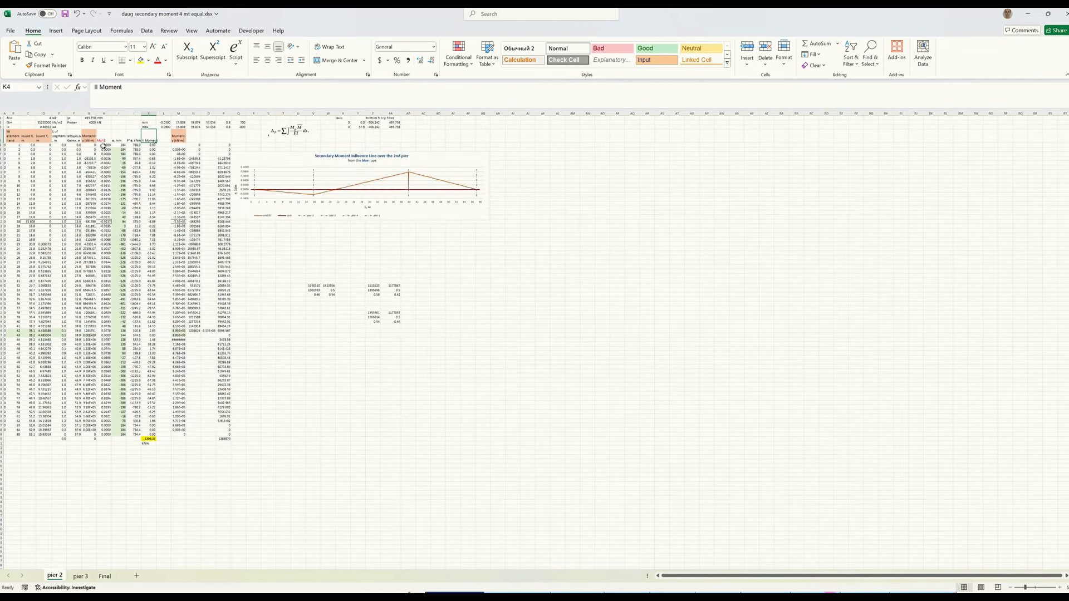
drag(87, 146, 90, 435)
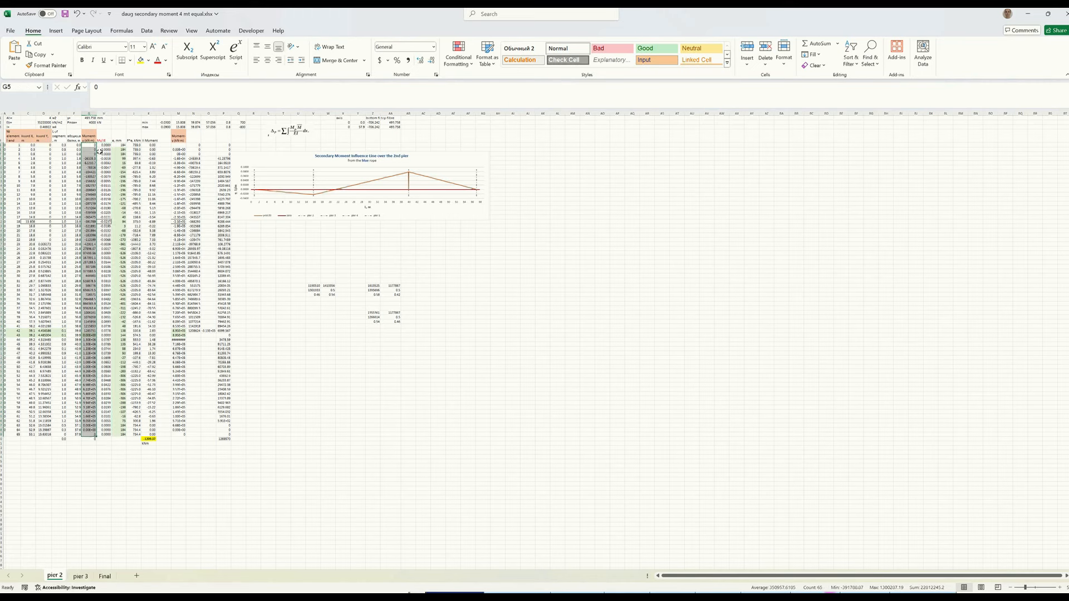
click(105, 145)
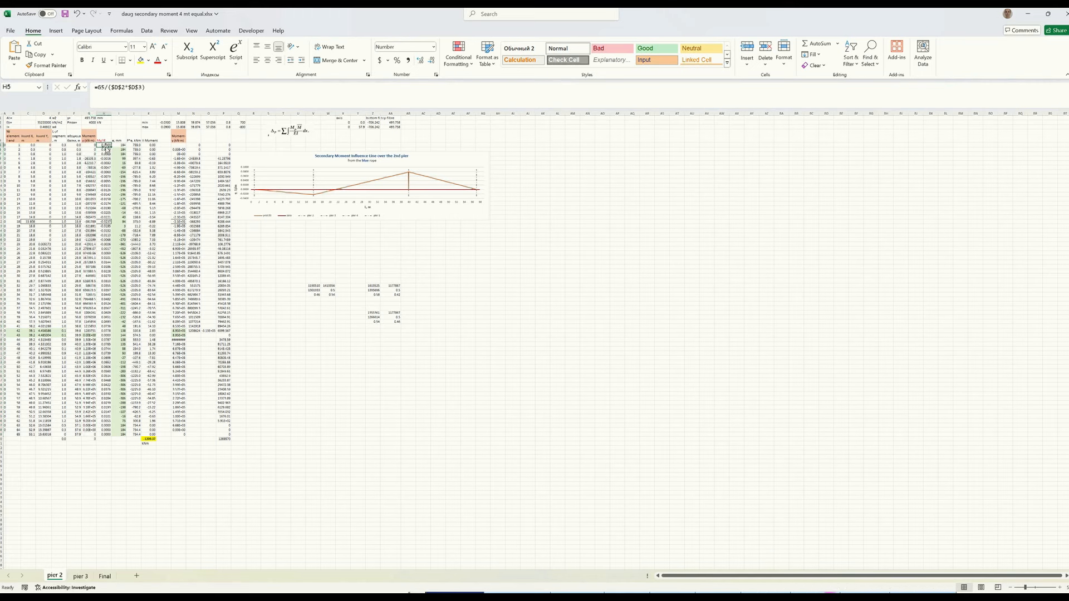
click(135, 145)
click(149, 144)
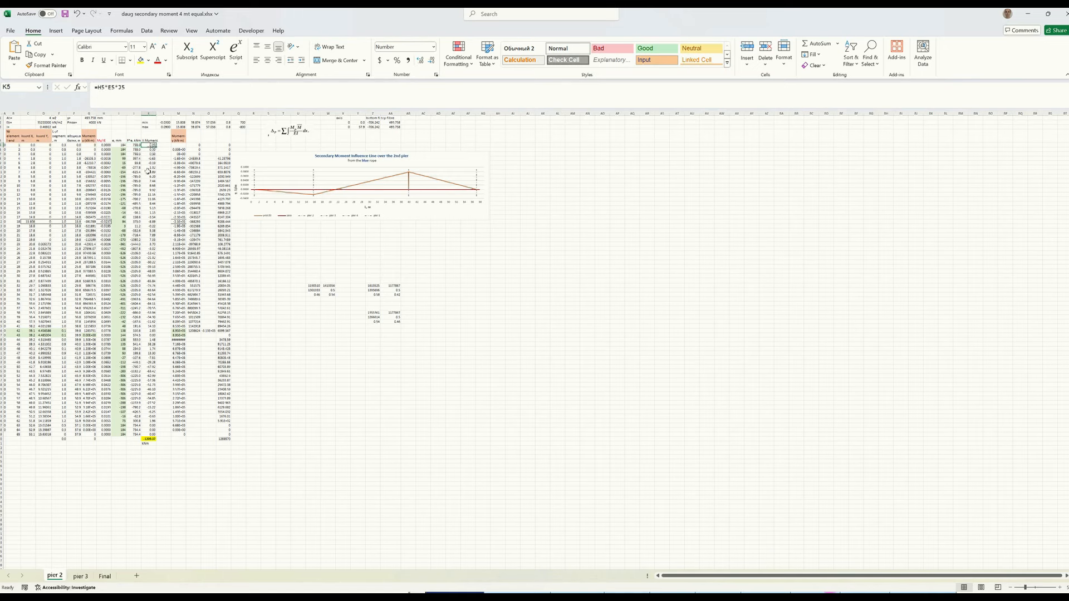
click(151, 440)
Open the pier 3 sheet and examine its influence line, tendon alignment, and primary and secondary moment charts.
click(78, 579)
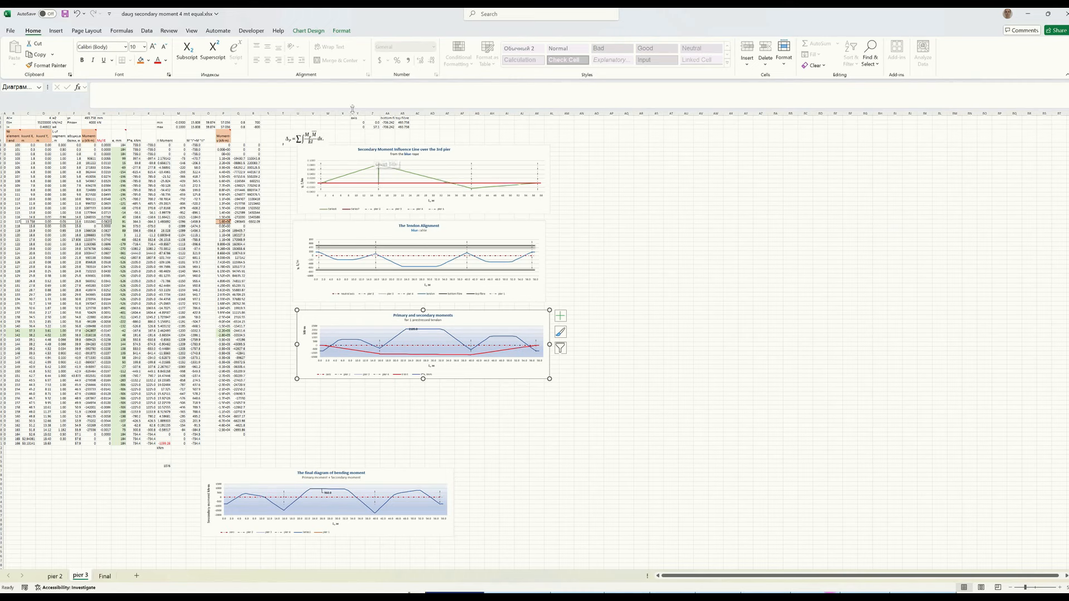
key(alt+Tab)
mouse_move(453, 264)
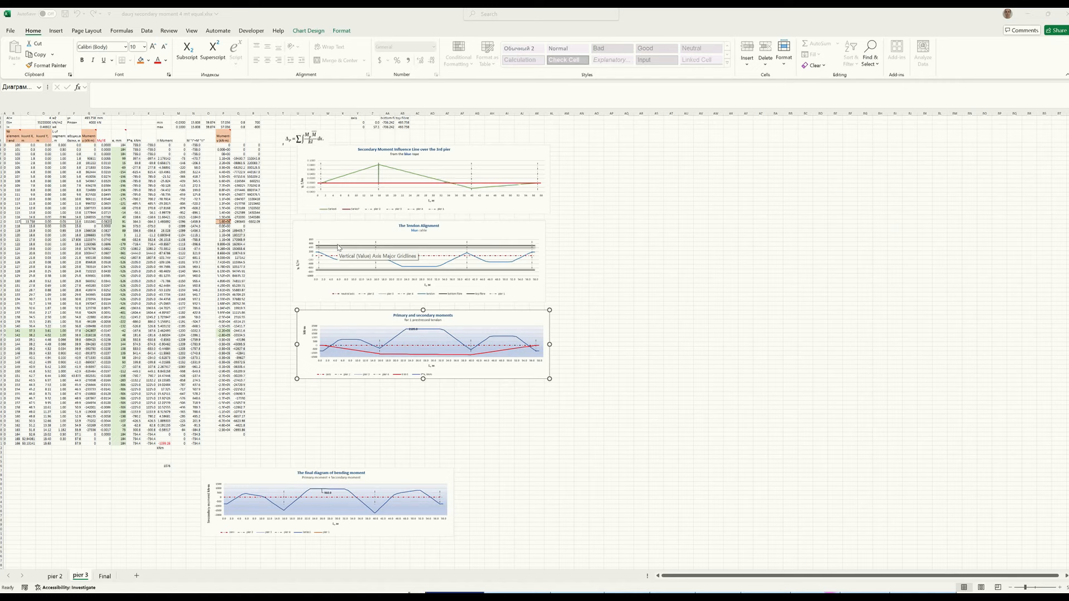
mouse_move(379, 168)
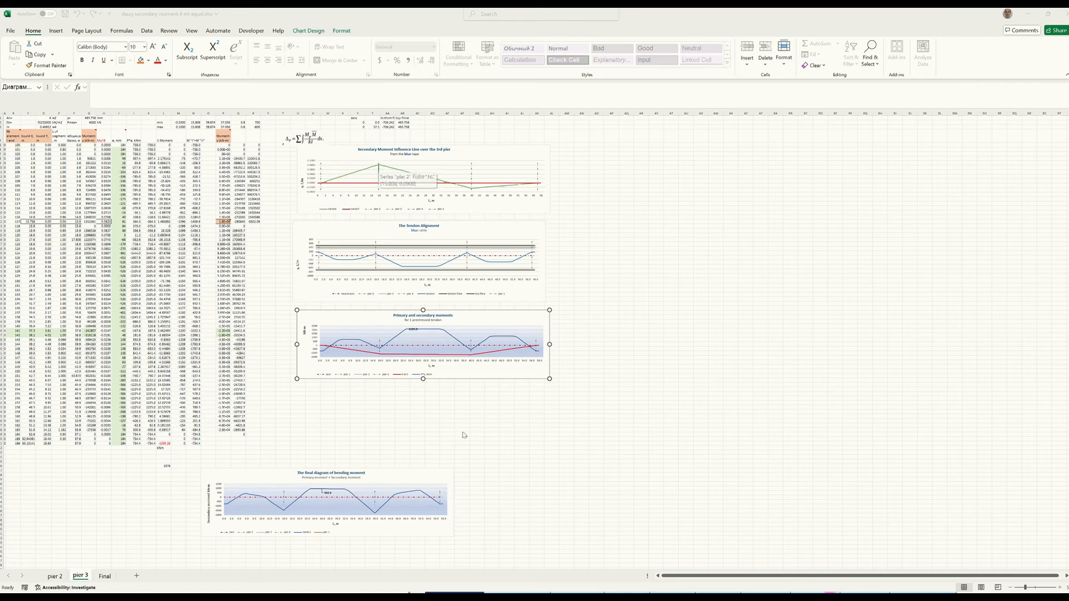
mouse_move(381, 359)
mouse_move(477, 358)
Move the final bending moment chart directly below the primary and secondary moments chart and select its moment curve.
drag(385, 476, 467, 397)
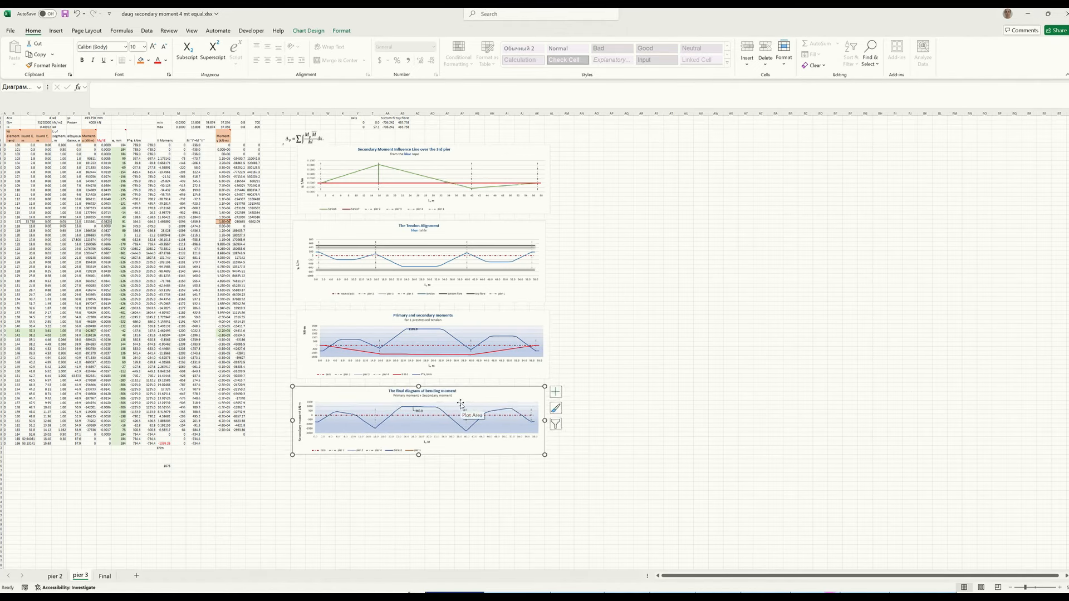
click(422, 410)
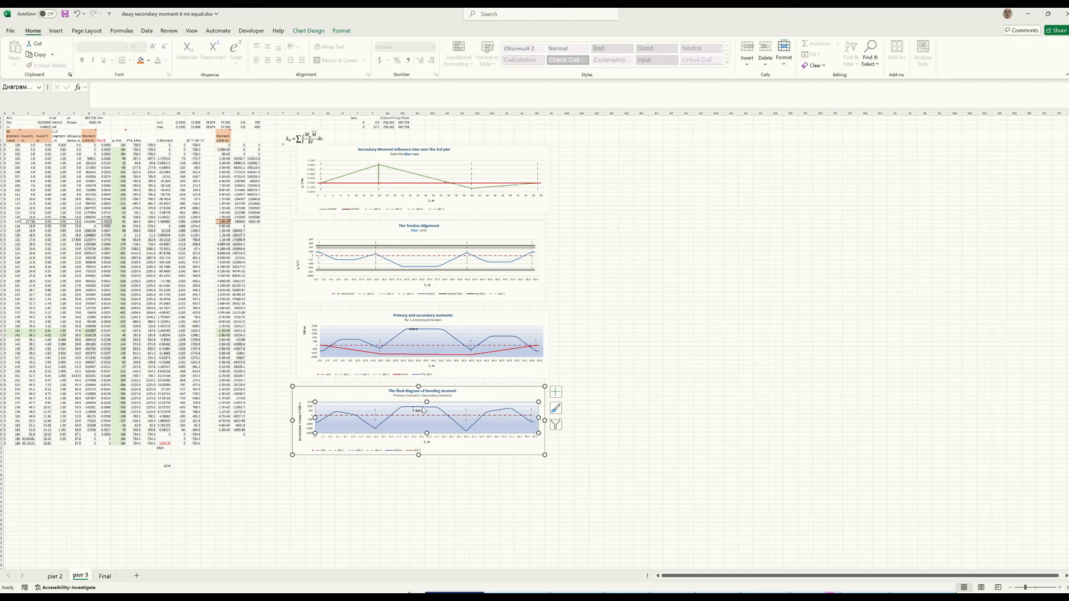
click(423, 410)
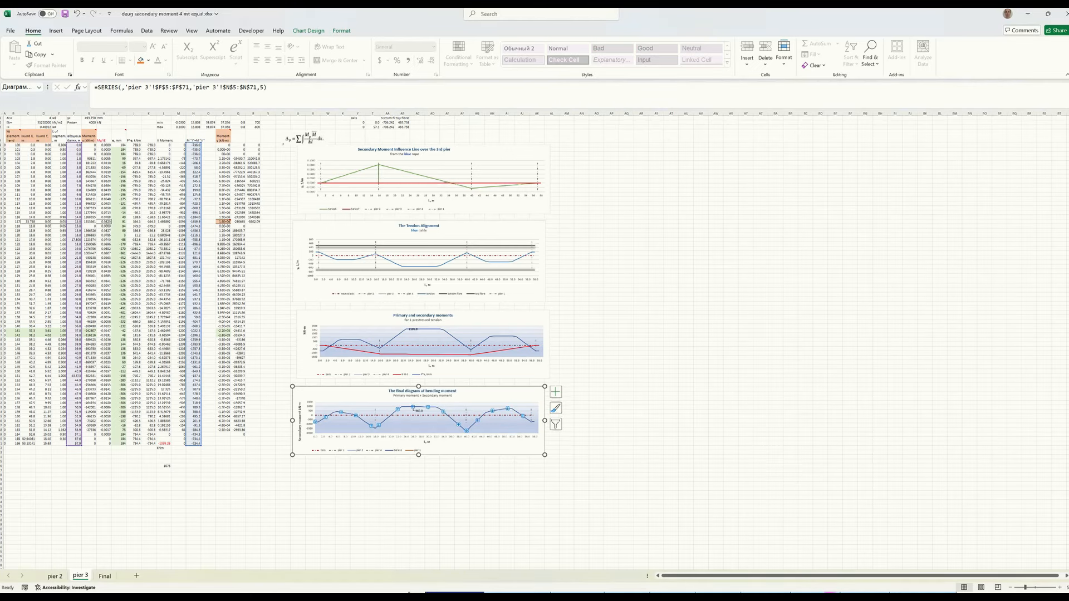
Switch to MIDAS Civil NX and display all four support types on the straight model's My beam diagram.
click(523, 597)
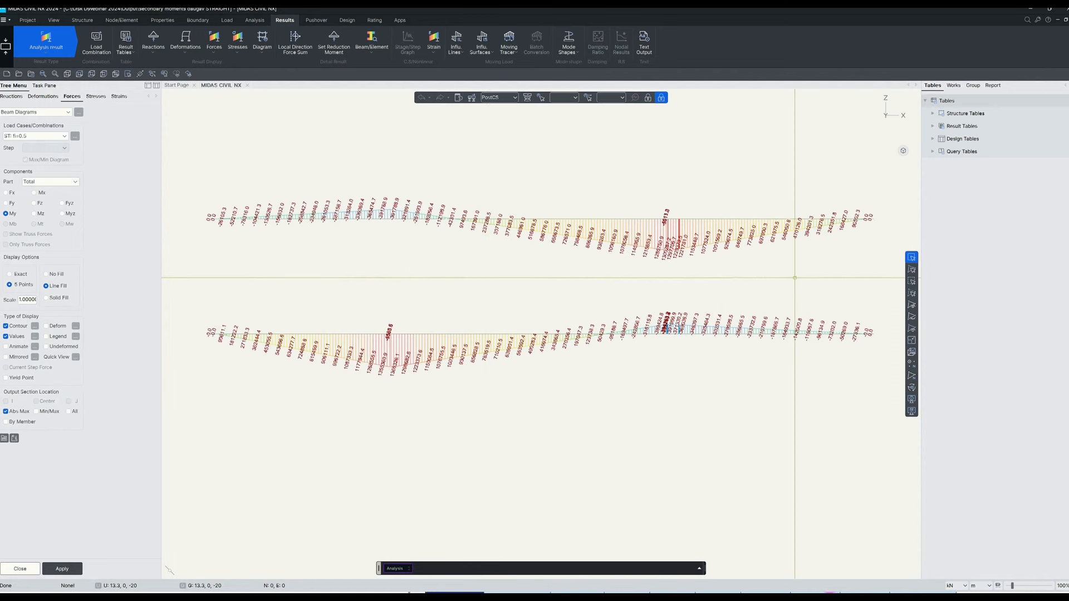
click(952, 85)
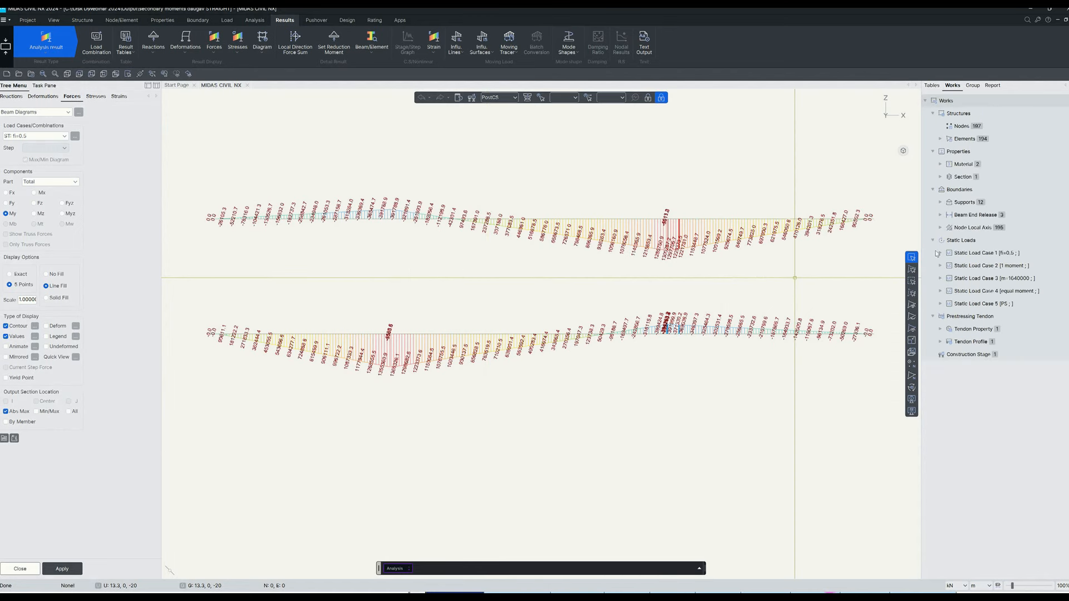
click(940, 202)
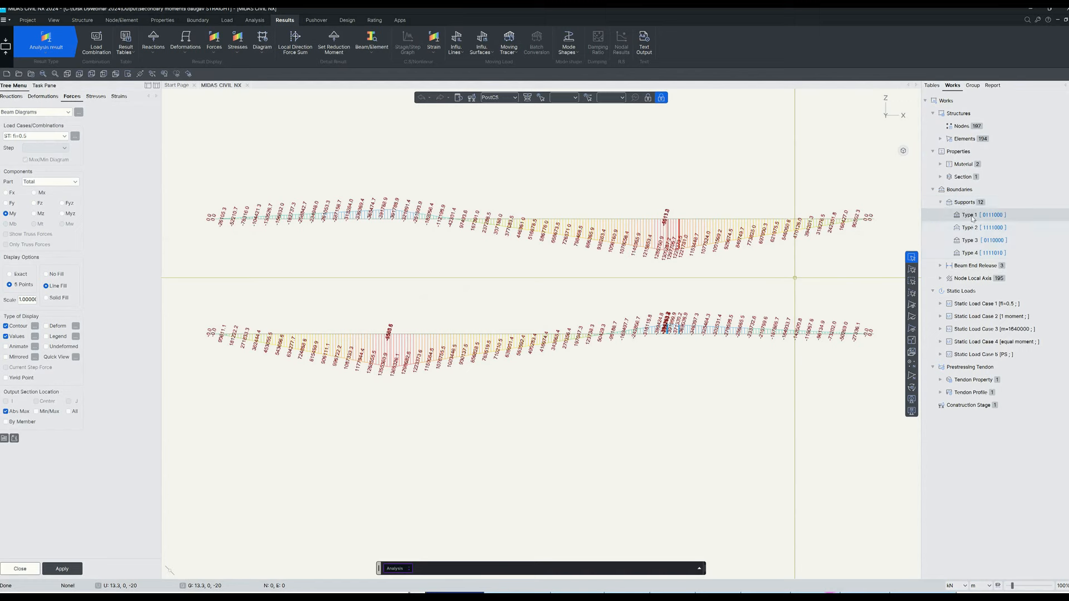
shift+click(974, 253)
right_click(974, 254)
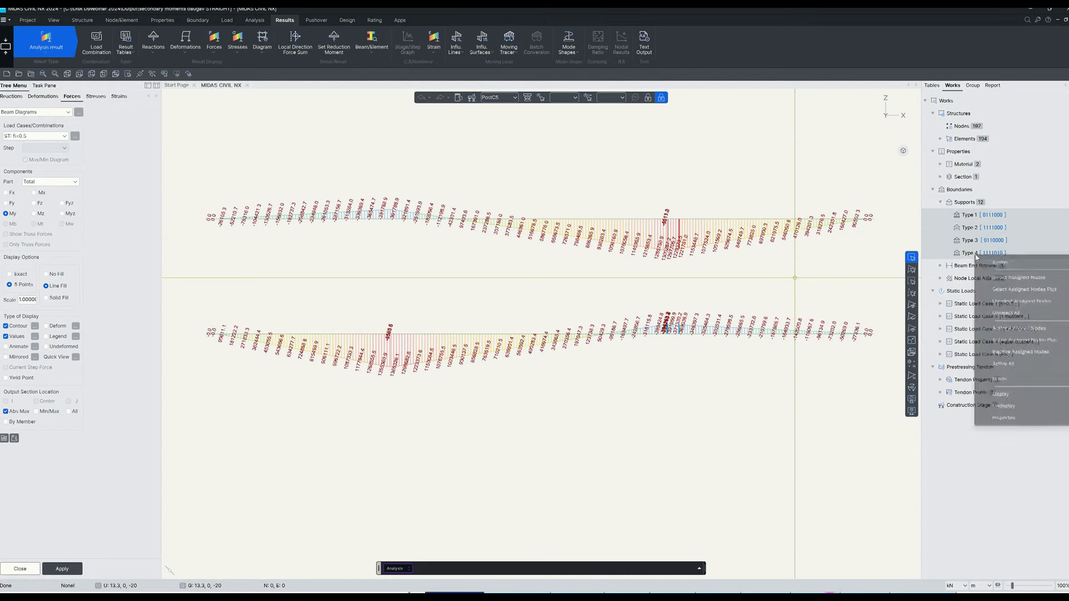
click(1006, 394)
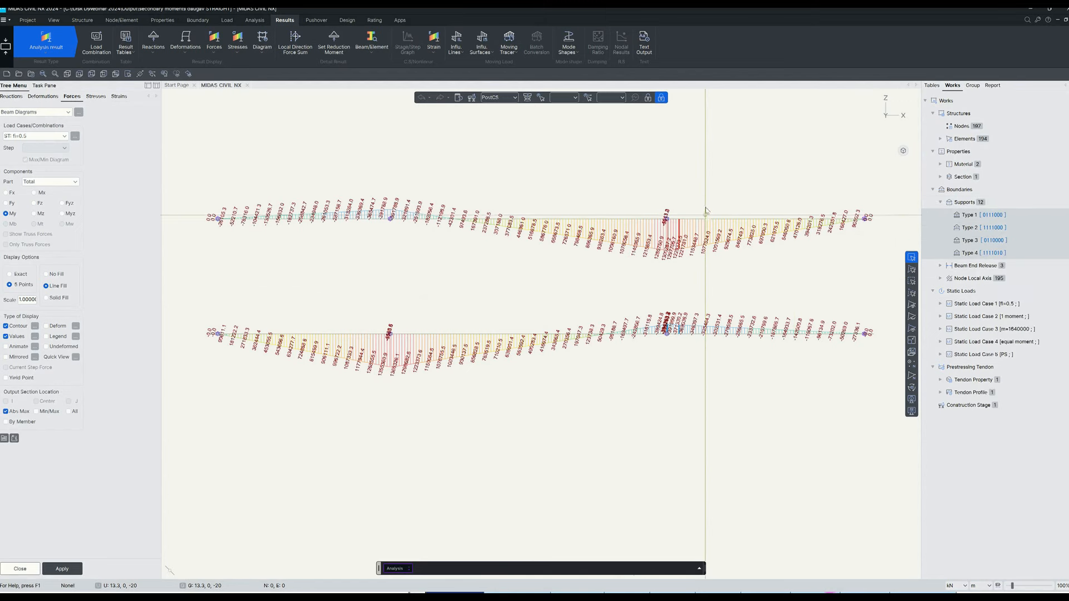
Display the specified displacements of supports for Static Load Case 1 (fi=0.5) and examine the moment diagram around the pier.
scroll(674, 222, up, 2)
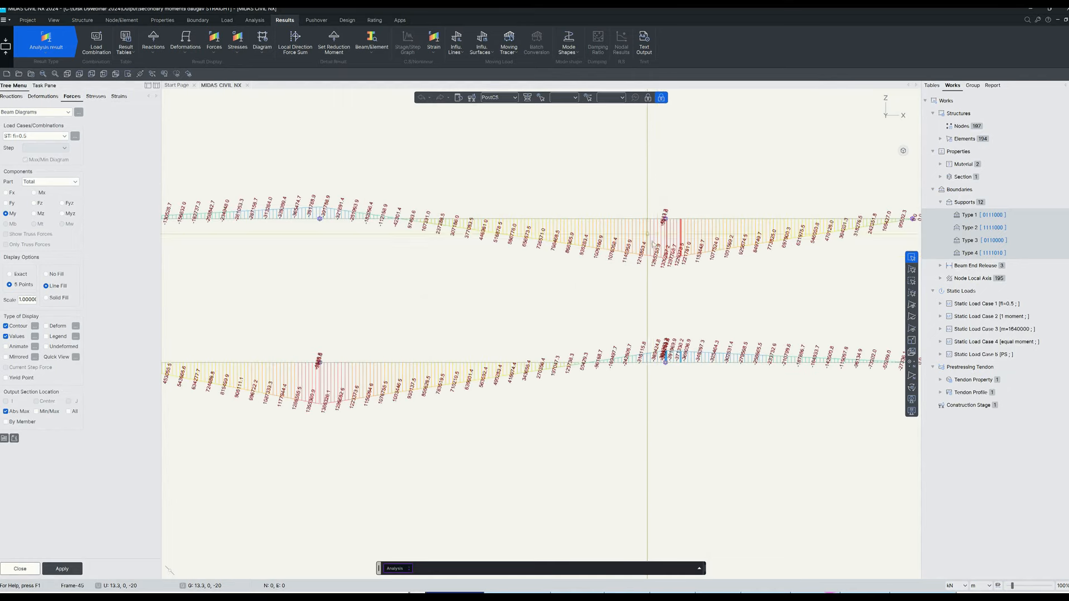
scroll(678, 193, up, 5)
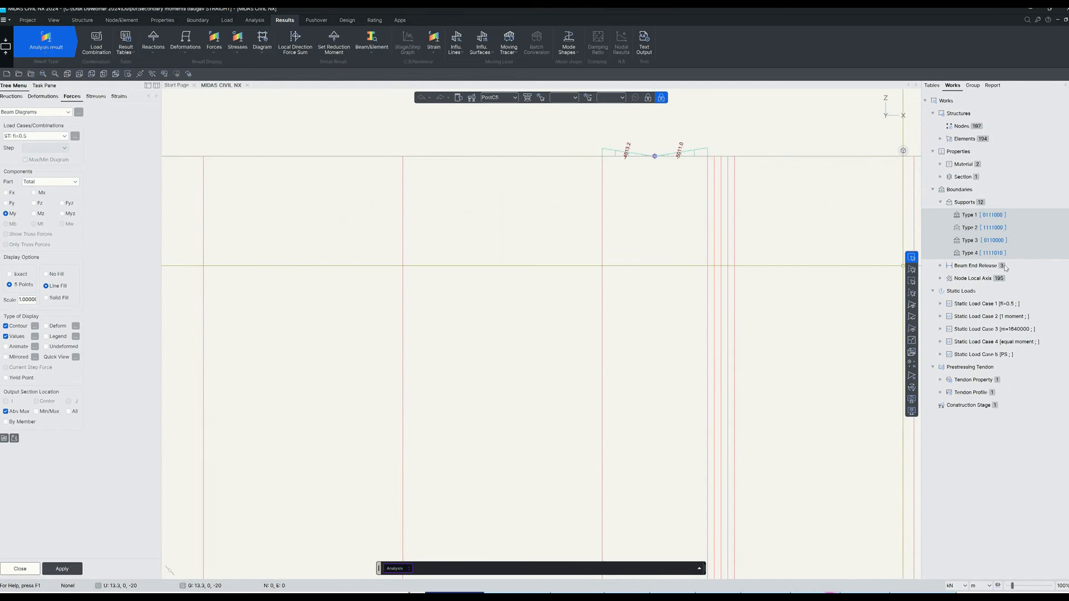
click(941, 304)
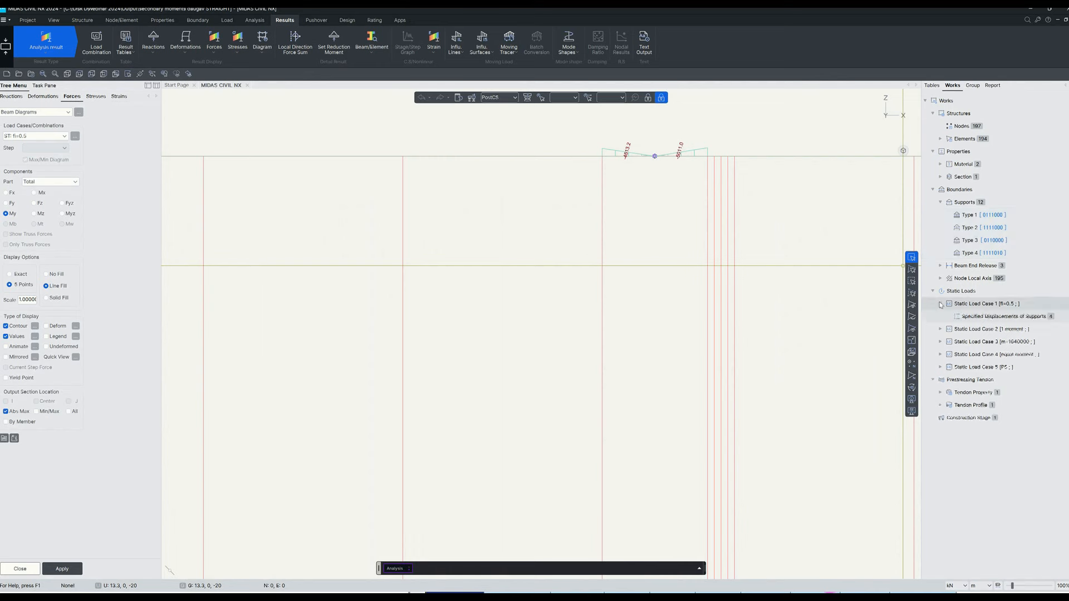
right_click(973, 316)
click(1009, 344)
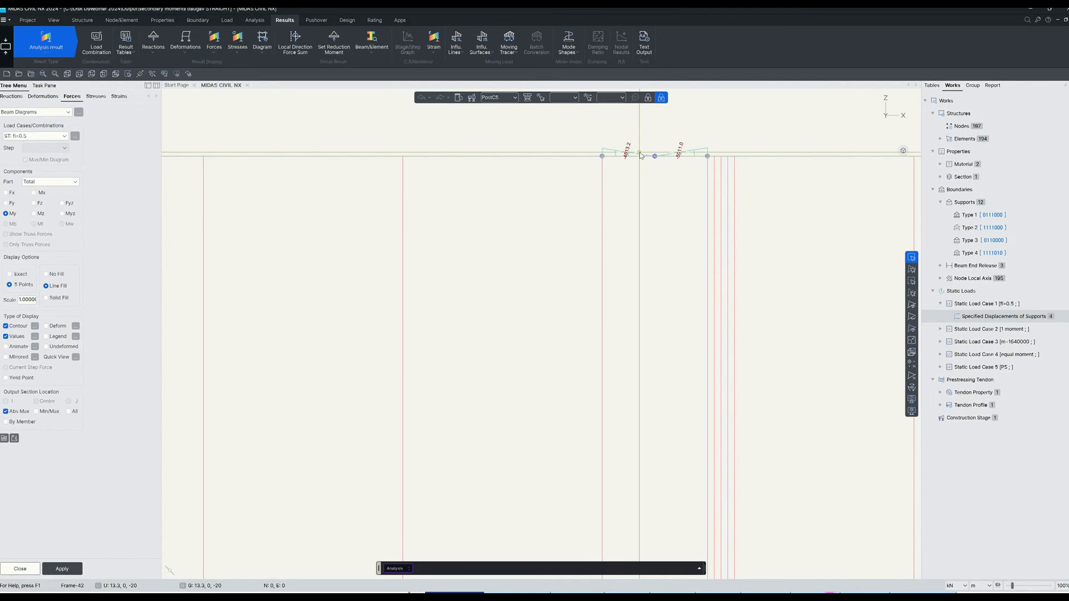
scroll(769, 258, down, 5)
scroll(769, 258, down, 6)
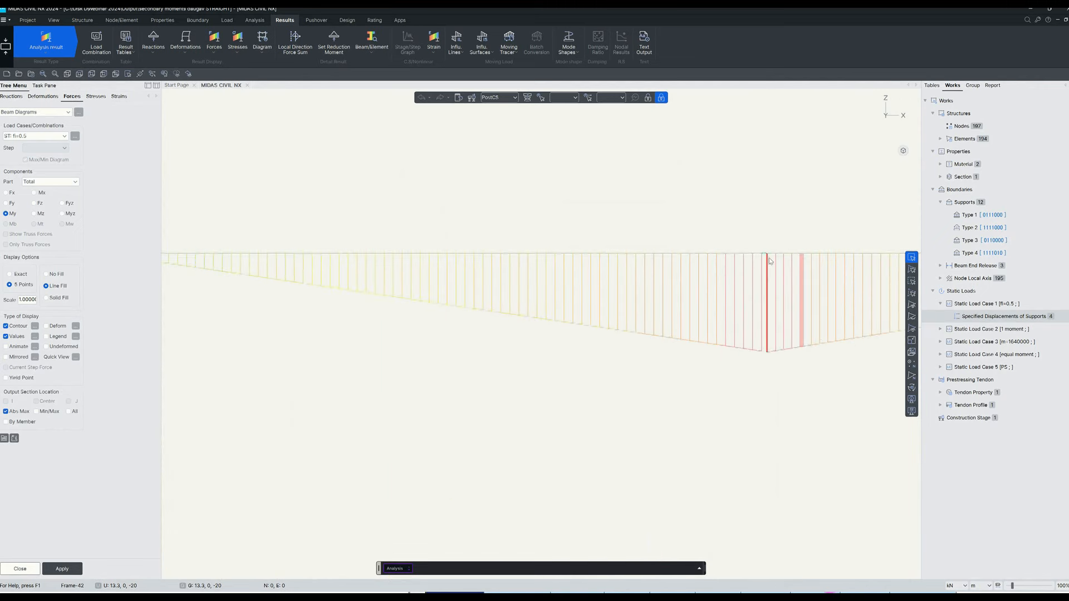
Display the Type 1 and Type 2 beam end releases on the model and examine the moment diagrams along both beams.
scroll(660, 257, down, 2)
scroll(659, 259, down, 2)
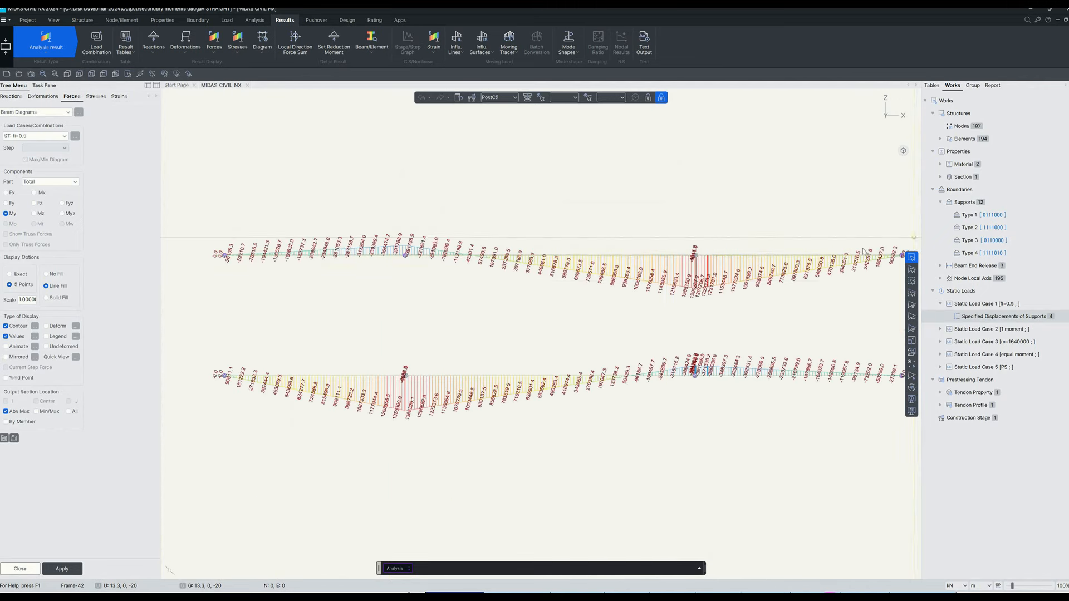
middle_drag(800, 300, 749, 266)
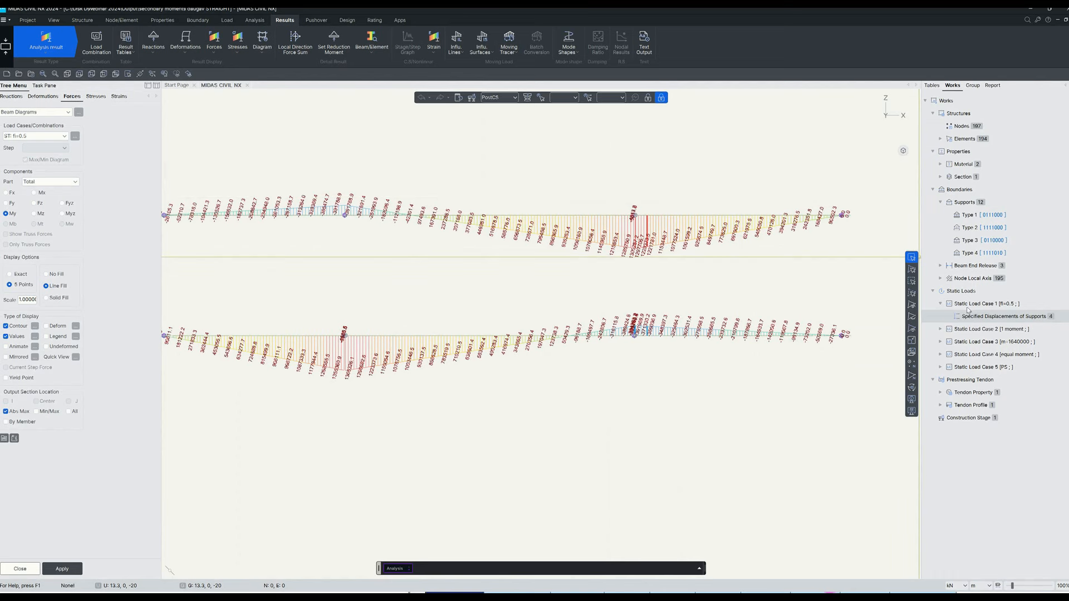
double_click(976, 266)
click(983, 281)
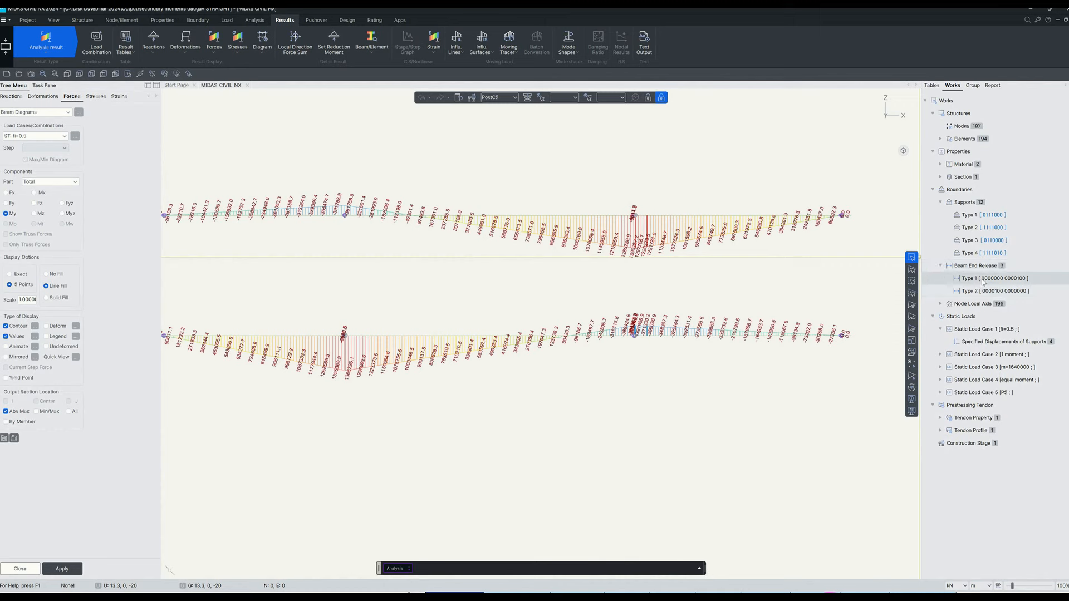
right_click(984, 290)
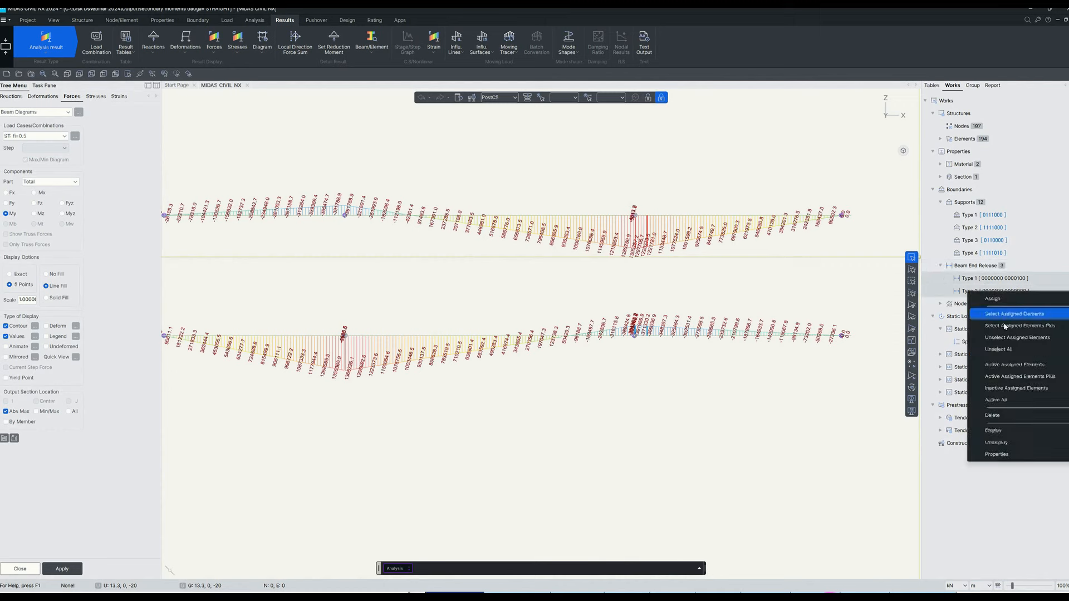
click(997, 433)
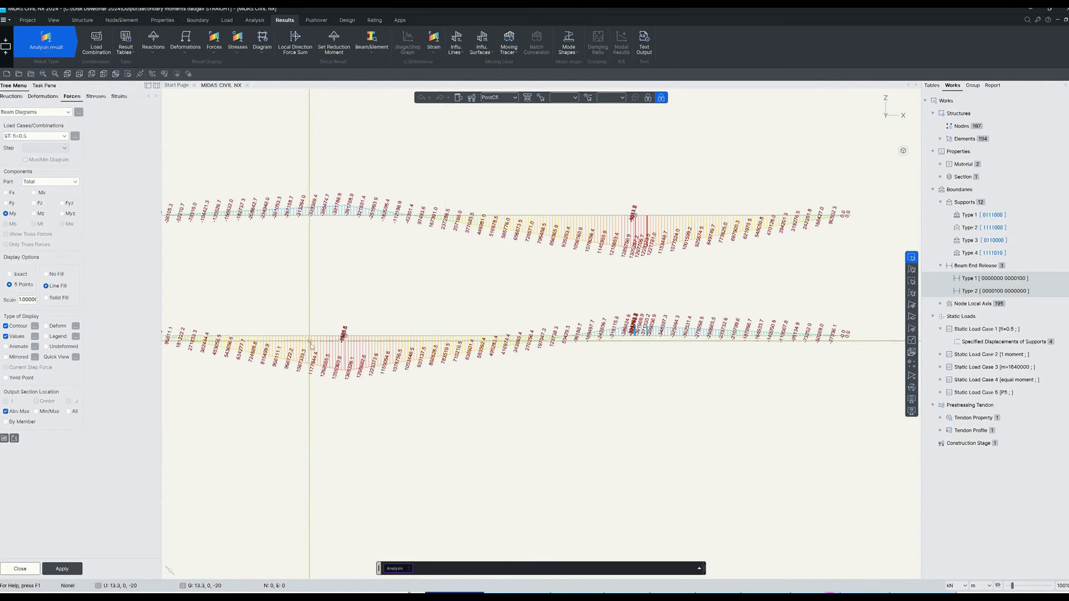
middle_drag(424, 282, 481, 291)
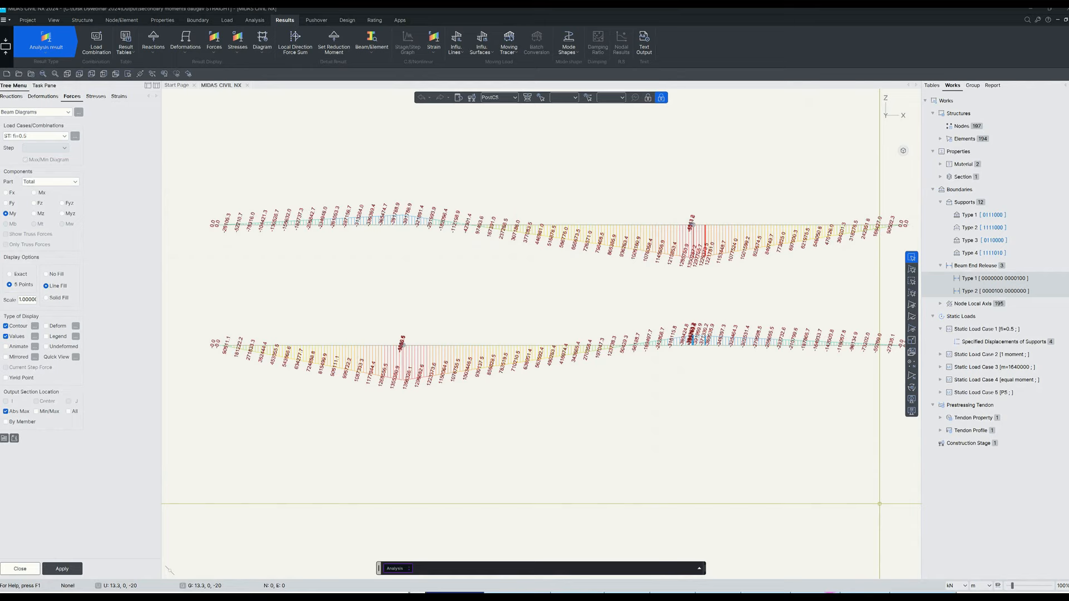
Switch to the Excel workbook, select the final bending moment curve on the pier 3 sheet, and open the Final sheet.
key(alt+Tab)
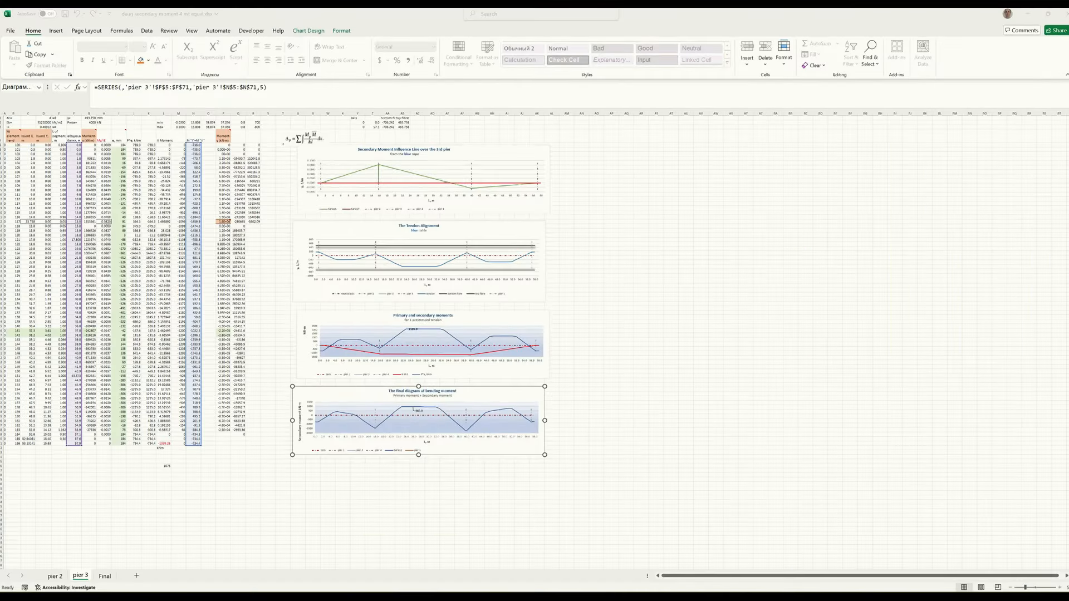
click(414, 410)
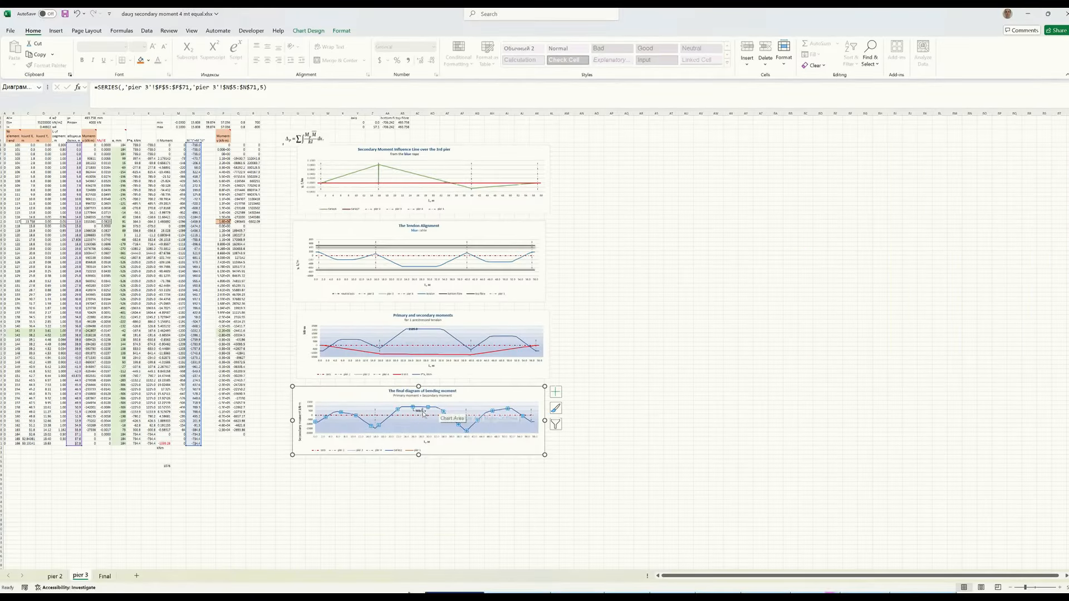
key(ctrl+Page_Down)
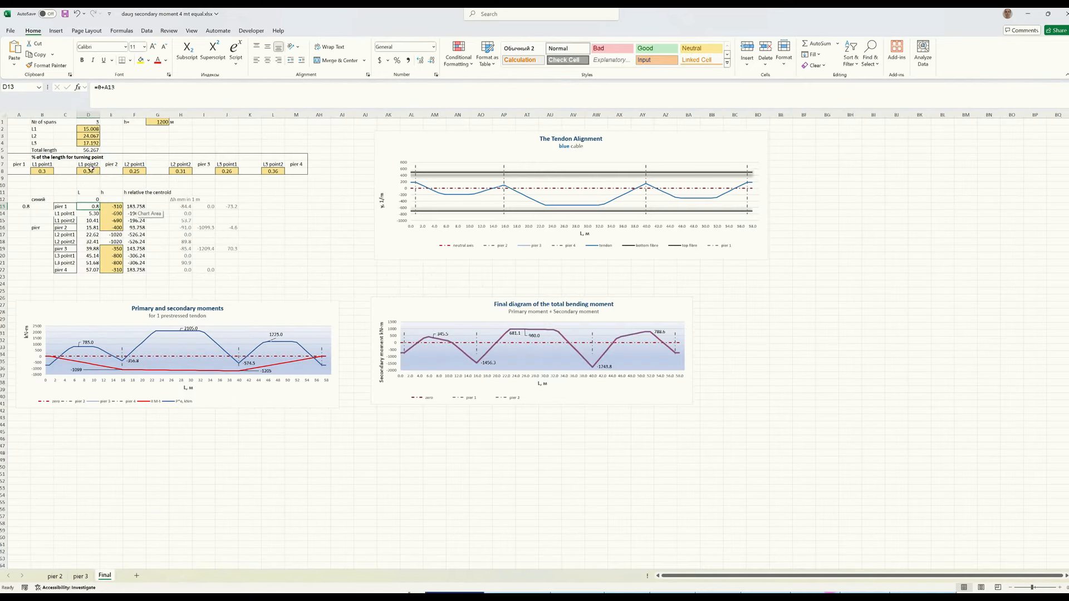
Set the tendon turning point length ratios to 0.2 for L1 point1 and 0.4 for L2 point1.
click(40, 171)
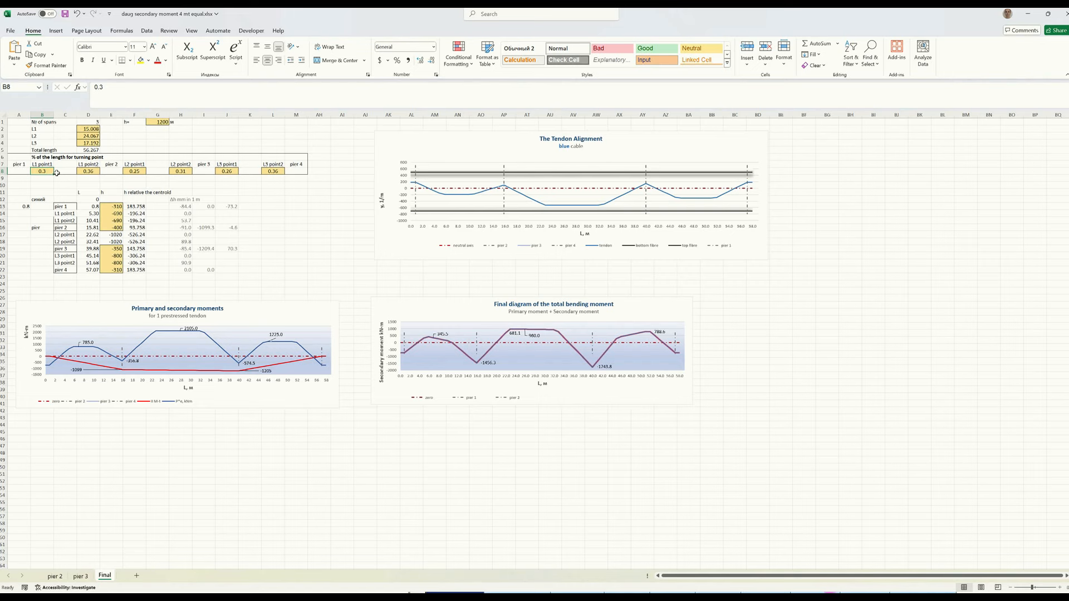
text(0.2)
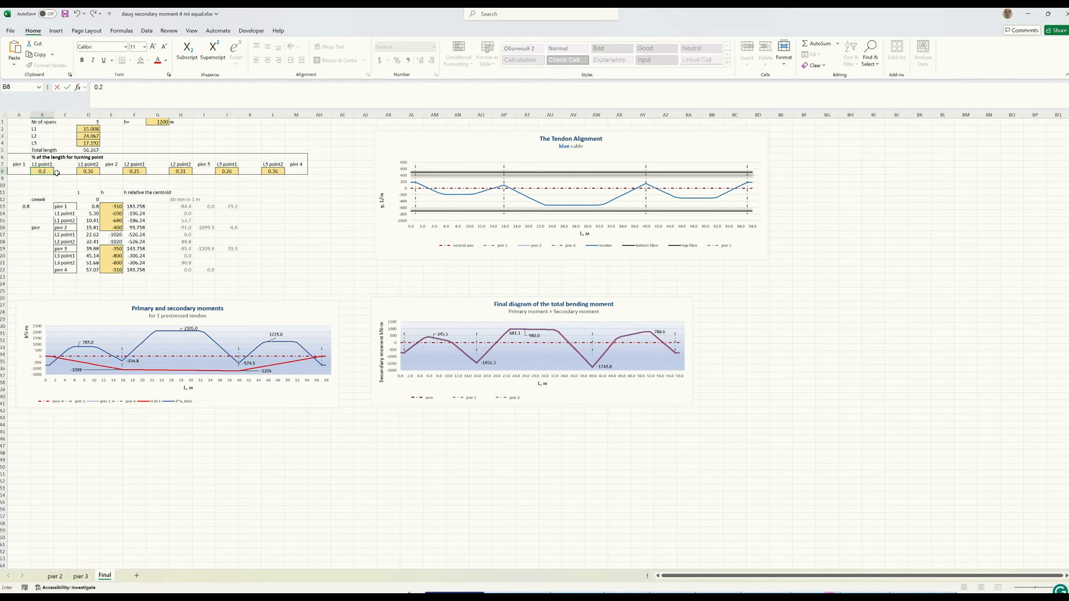
key(Return)
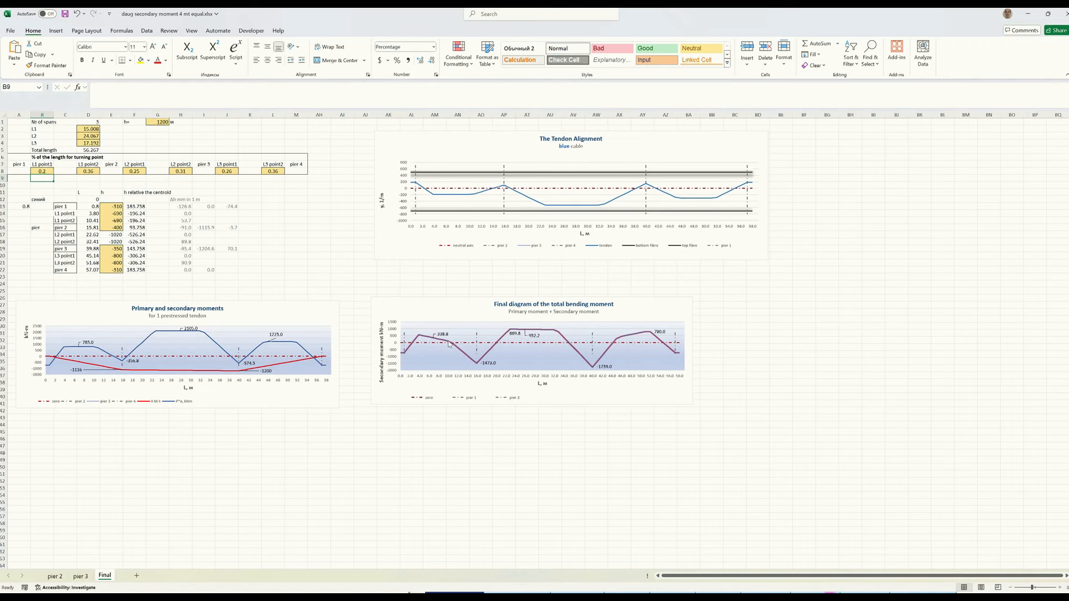
click(137, 173)
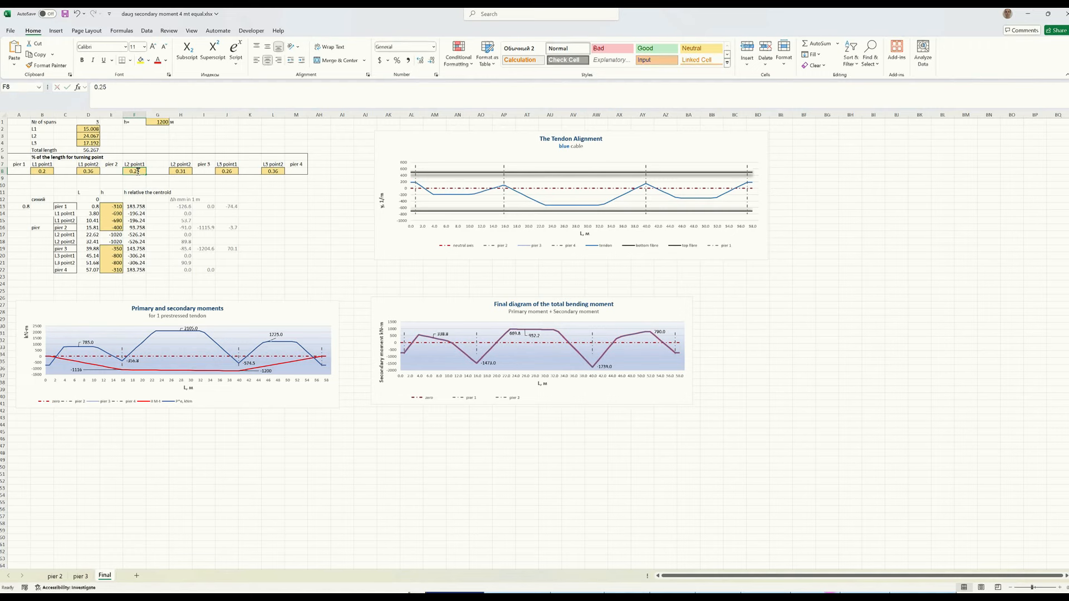
text(0.4)
key(Return)
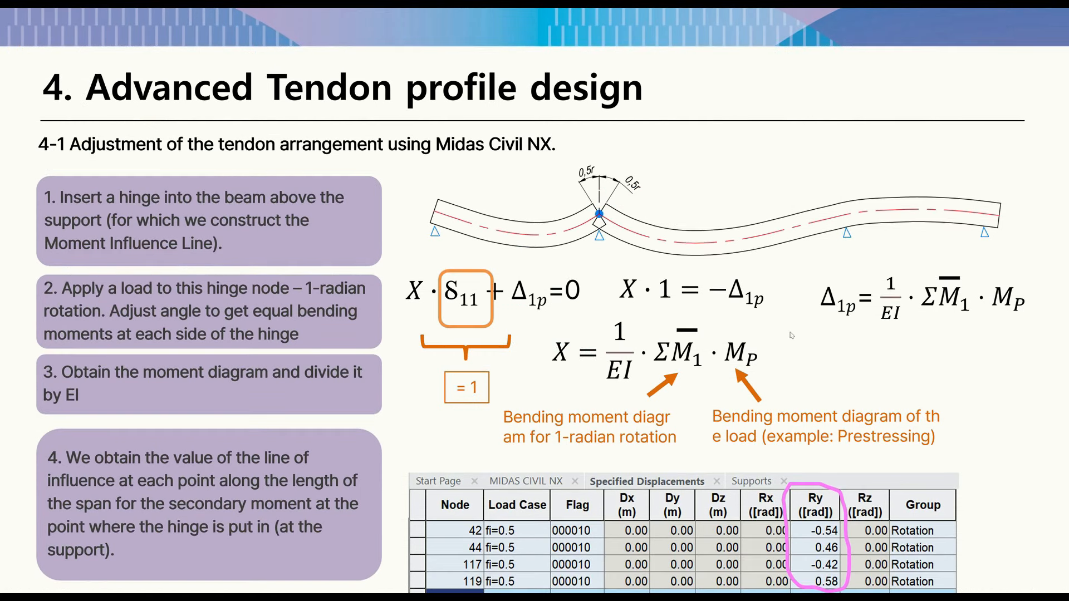
click(791, 335)
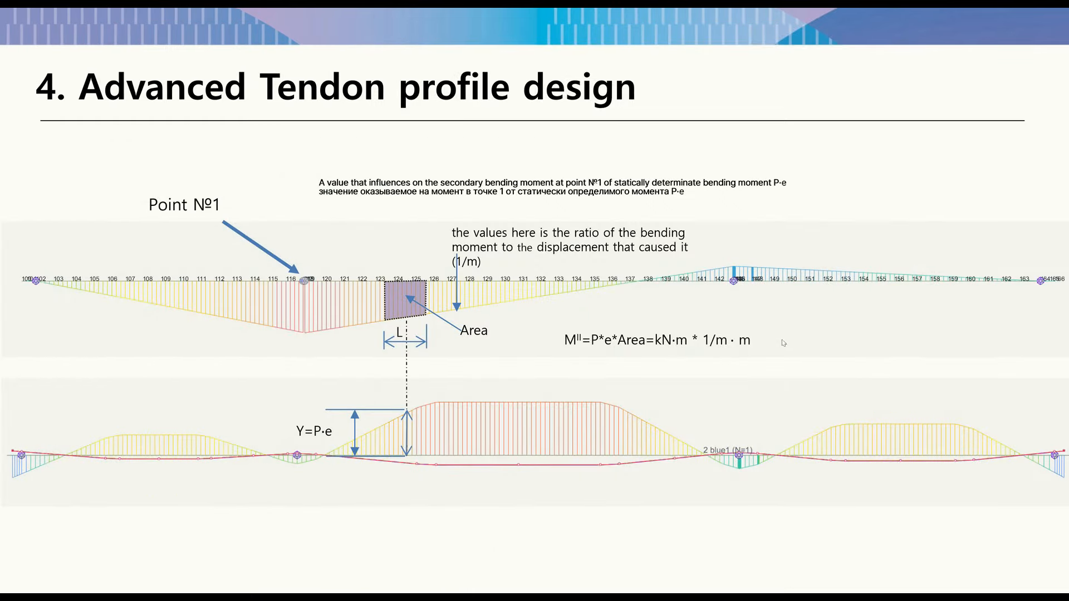